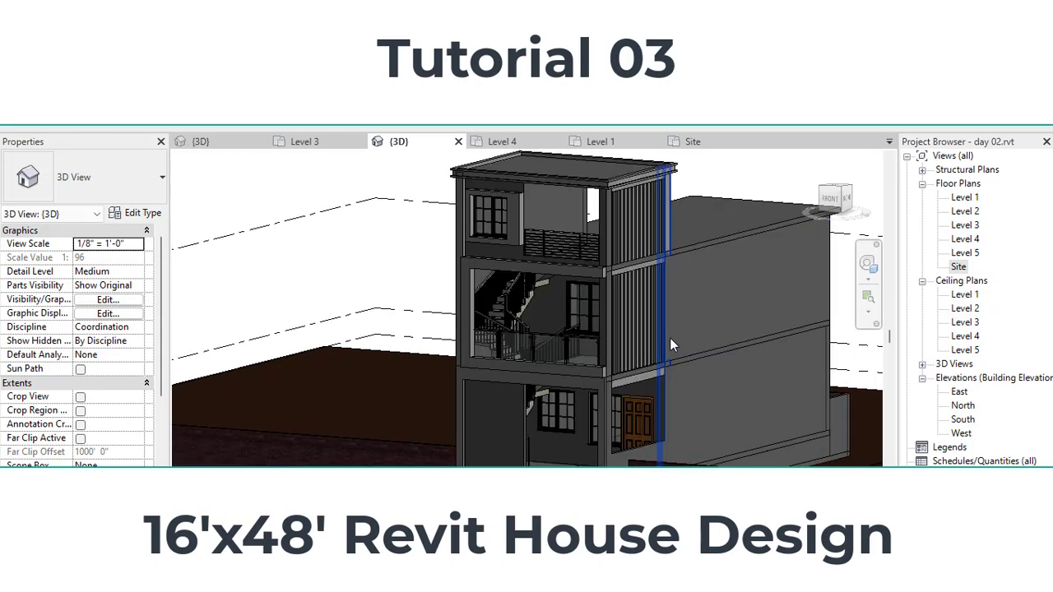
# Orbit and zoom the 3D house to inspect the stair wall beside the entrance
pyautogui.scroll(3, 658, 345)
pyautogui.moveTo(639, 352)
pyautogui.mouseDown(button='middle')
pyautogui.moveTo(621, 336)
pyautogui.moveTo(622, 347)
pyautogui.moveTo(543, 362)
pyautogui.moveTo(665, 358)
pyautogui.moveTo(659, 350)
pyautogui.moveTo(588, 376)
pyautogui.moveTo(690, 382)
pyautogui.mouseUp(button='middle')
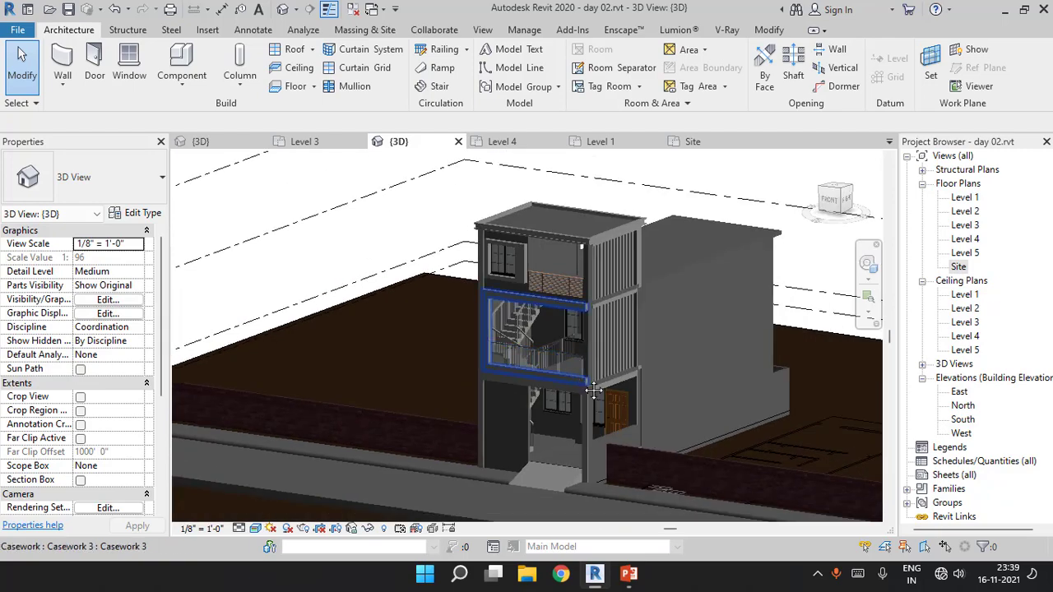
pyautogui.scroll(2, 623, 437)
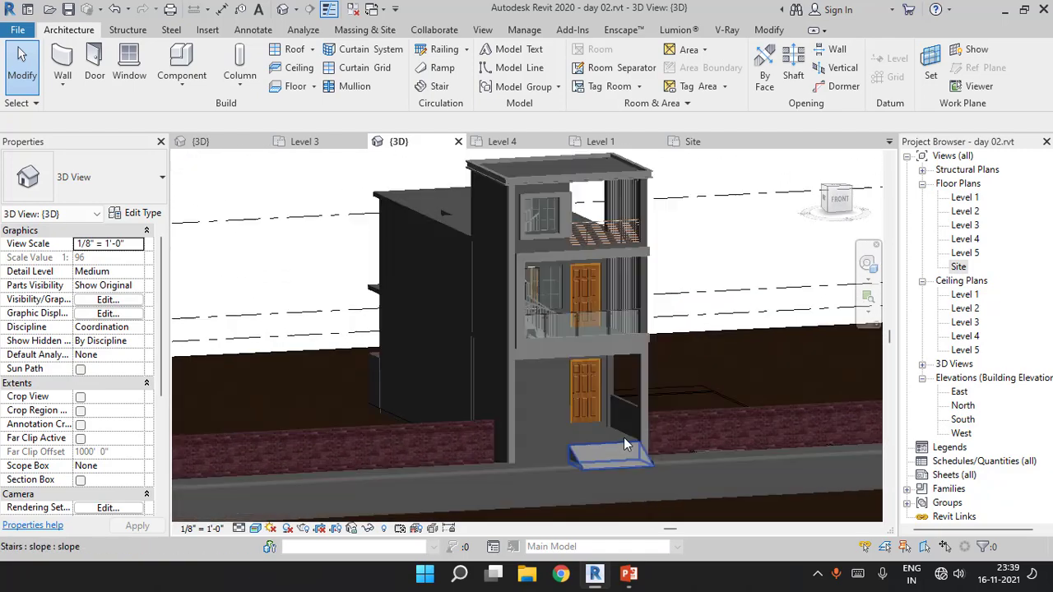
pyautogui.scroll(2, 624, 436)
pyautogui.scroll(2, 623, 436)
pyautogui.scroll(2, 667, 359)
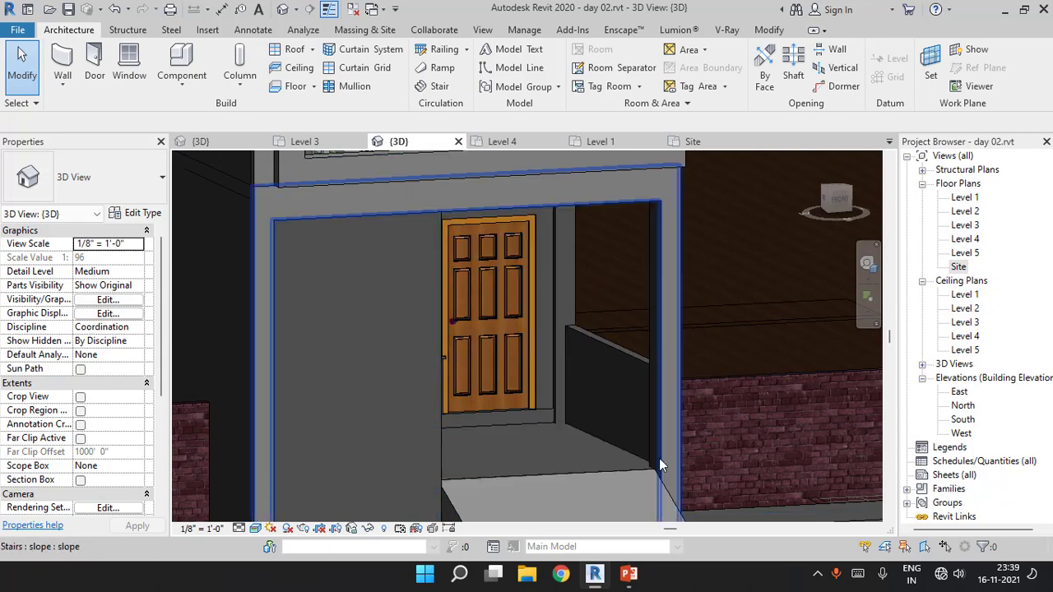
pyautogui.moveTo(626, 439)
pyautogui.keyDown('shift'); pyautogui.mouseDown(button='middle')
pyautogui.moveTo(710, 447)
pyautogui.moveTo(604, 472)
pyautogui.moveTo(658, 430)
pyautogui.moveTo(514, 410)
pyautogui.mouseUp(button='middle'); pyautogui.keyUp('shift')
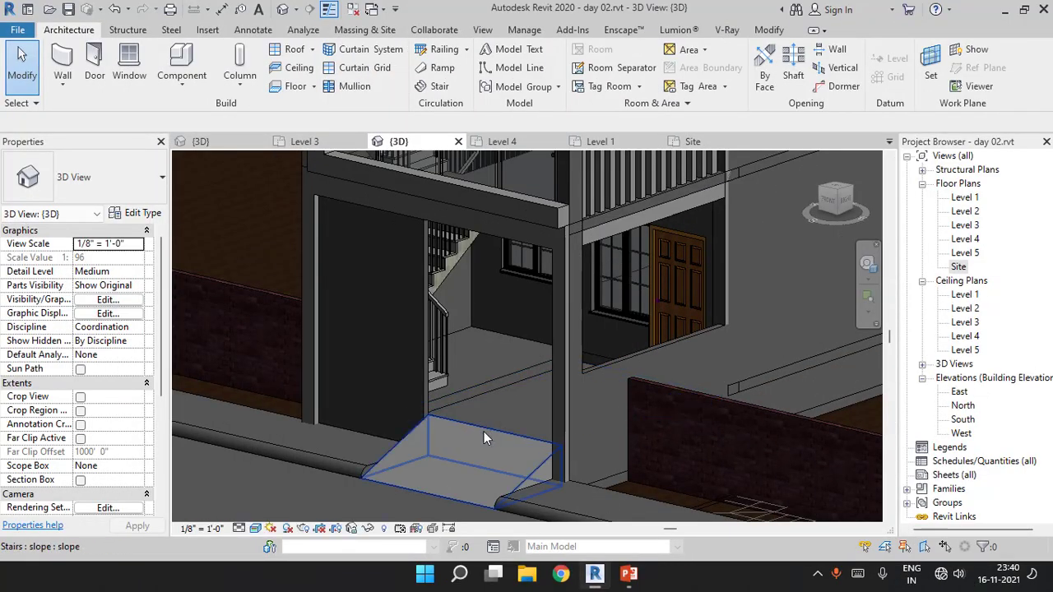
pyautogui.scroll(3, 484, 431)
pyautogui.moveTo(483, 431)
pyautogui.keyDown('shift'); pyautogui.mouseDown(button='middle')
pyautogui.moveTo(391, 363)
pyautogui.moveTo(485, 386)
pyautogui.moveTo(456, 404)
pyautogui.moveTo(404, 404)
pyautogui.moveTo(428, 407)
pyautogui.moveTo(357, 384)
pyautogui.moveTo(403, 383)
pyautogui.moveTo(356, 397)
pyautogui.moveTo(423, 406)
pyautogui.moveTo(439, 390)
pyautogui.mouseUp(button='middle'); pyautogui.keyUp('shift')
pyautogui.scroll(2, 415, 365)
pyautogui.click(485, 386)
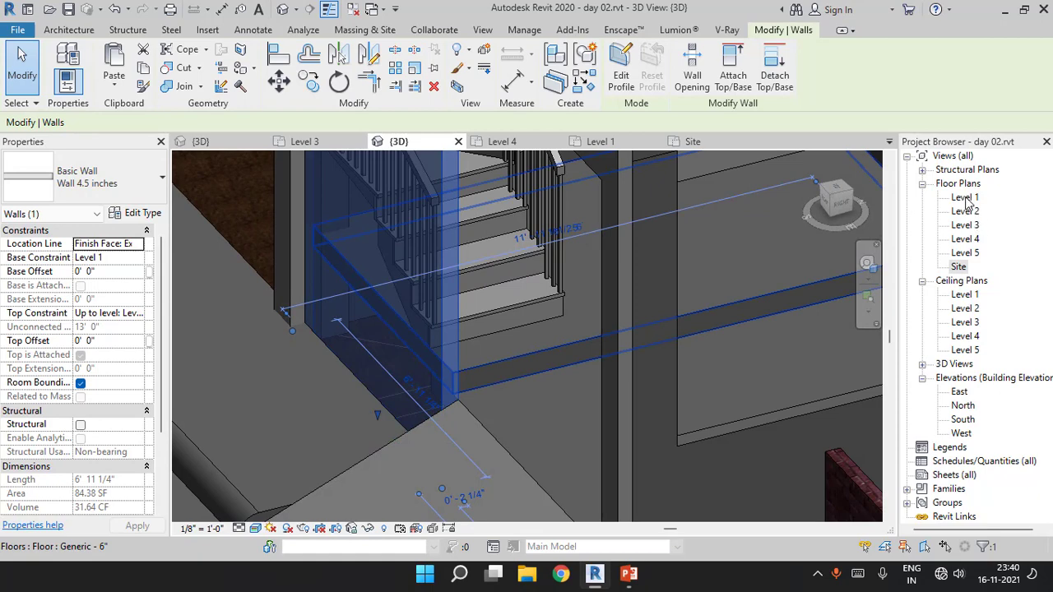
# Open the Level 1 floor plan without saving and zoom in on the entrance
pyautogui.doubleClick(966, 198)
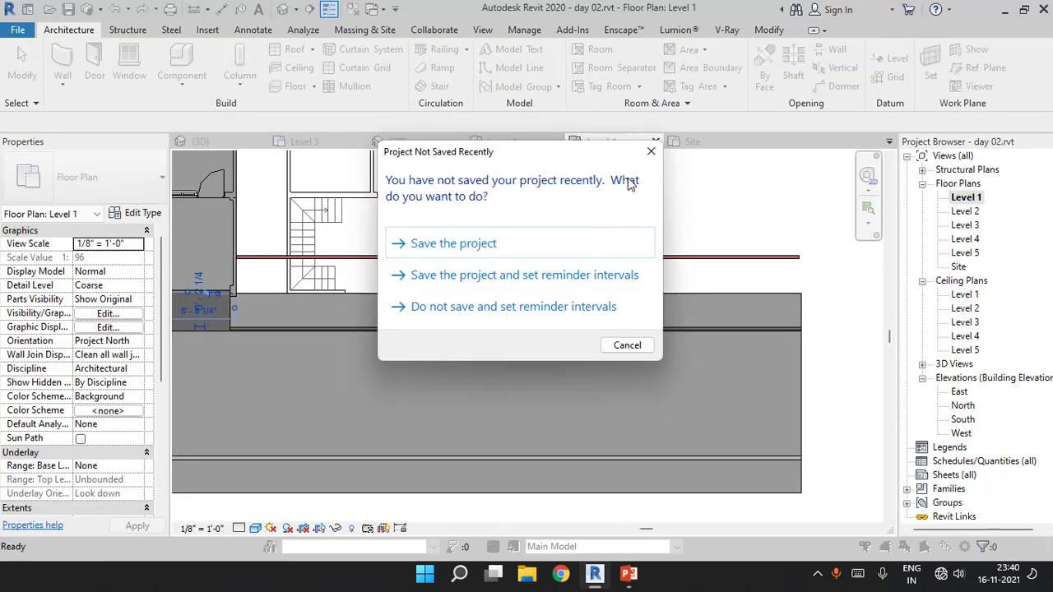
pyautogui.click(461, 306)
pyautogui.scroll(2, 592, 320)
pyautogui.scroll(2, 418, 320)
pyautogui.scroll(2, 413, 304)
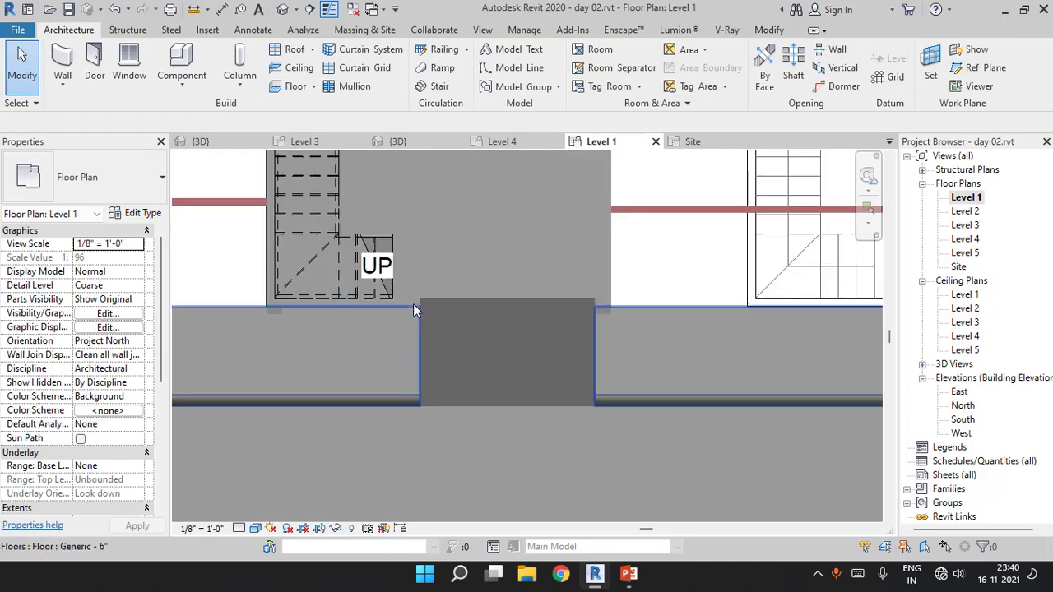
pyautogui.scroll(2, 413, 304)
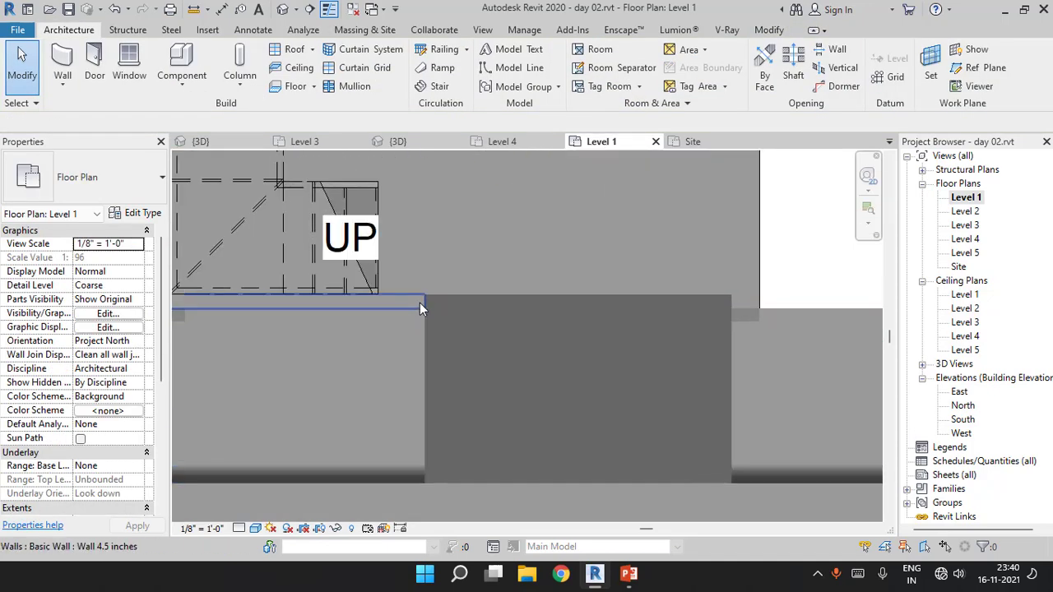
# Place a 9"x12" architectural column at the wall corner beside the entrance opening
pyautogui.click(241, 97)
pyautogui.click(255, 146)
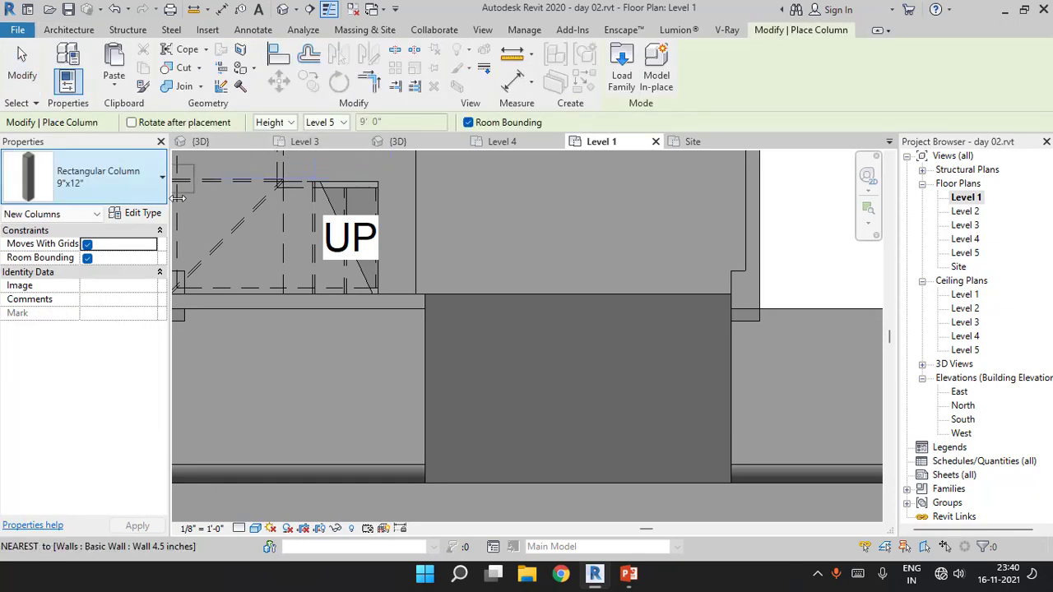
pyautogui.scroll(1, 395, 275)
pyautogui.scroll(1, 415, 296)
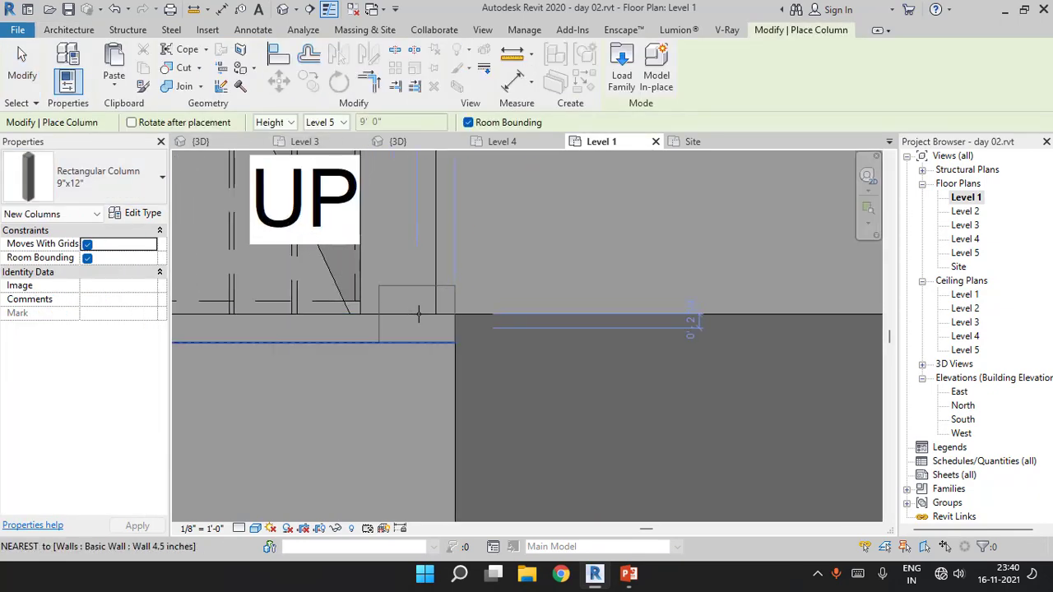
pyautogui.scroll(-2, 418, 314)
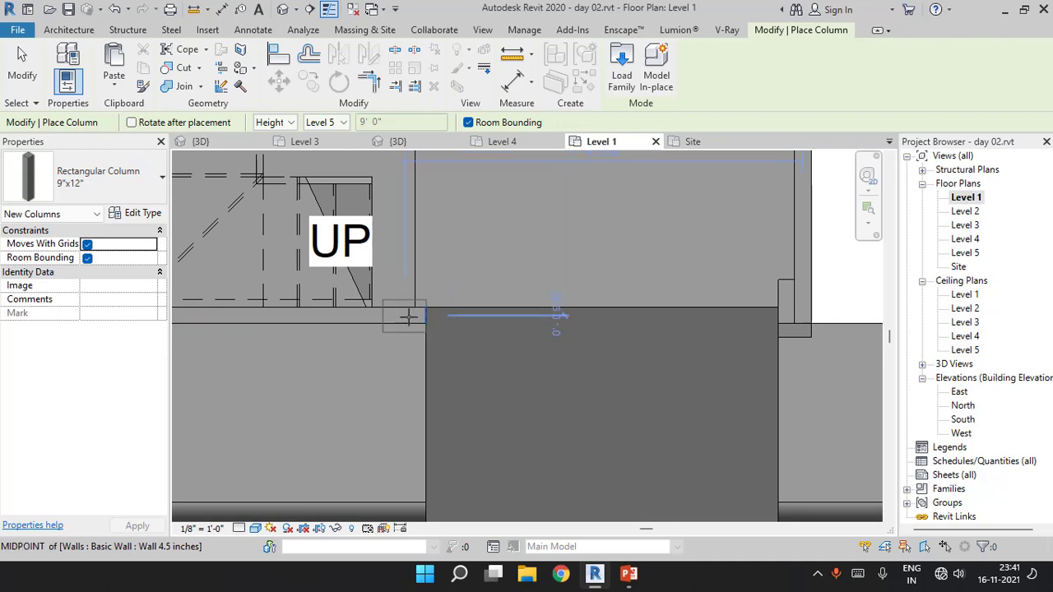
pyautogui.click(408, 324)
pyautogui.press('Escape')
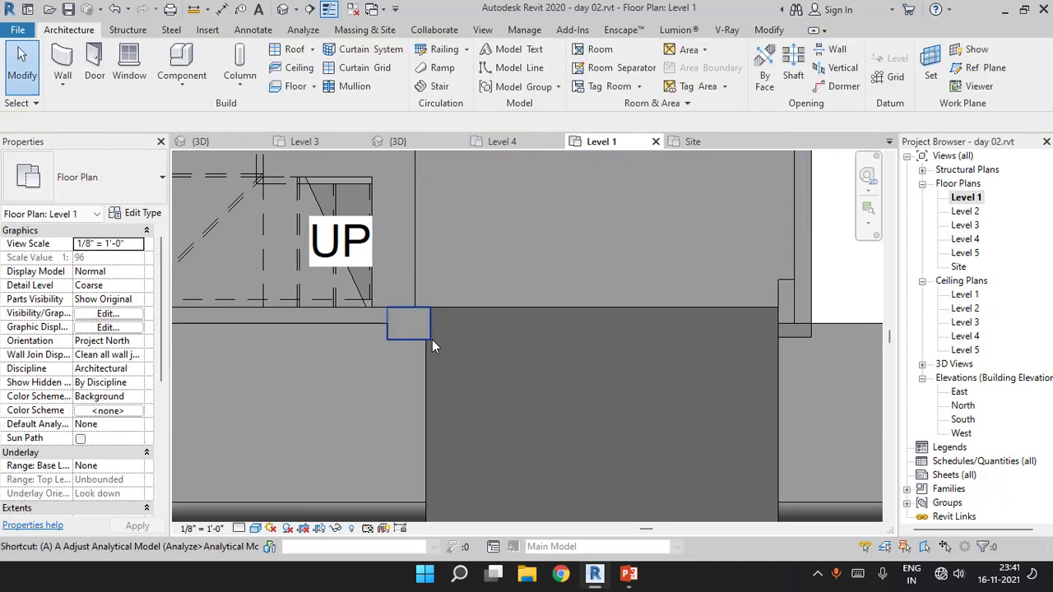
# Align (AL) the column's edges to the wall face and the opening edge
pyautogui.press('a')
pyautogui.press('l')
pyautogui.click(796, 336)
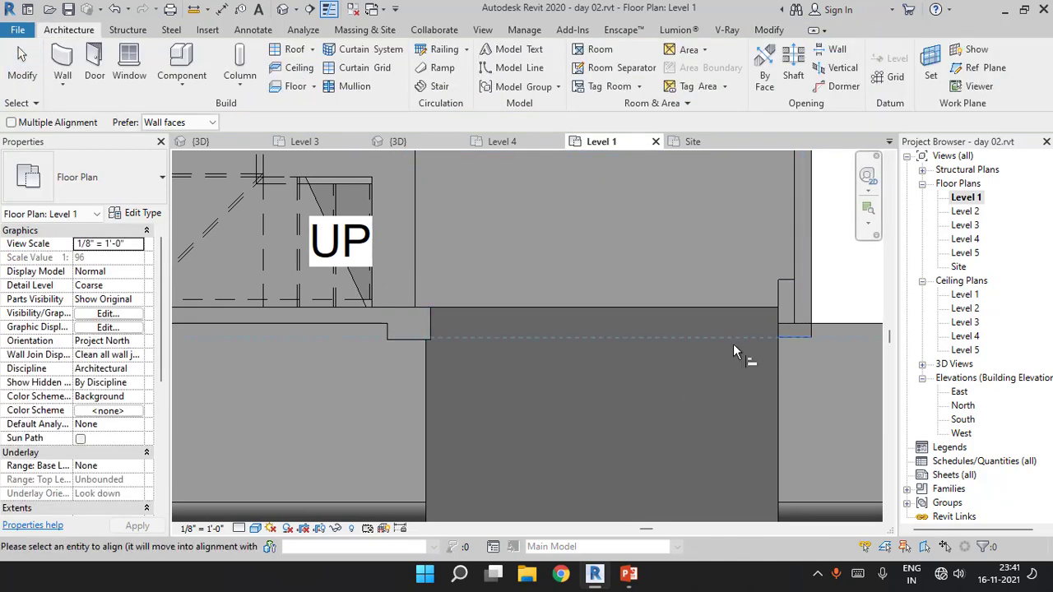
pyautogui.click(397, 339)
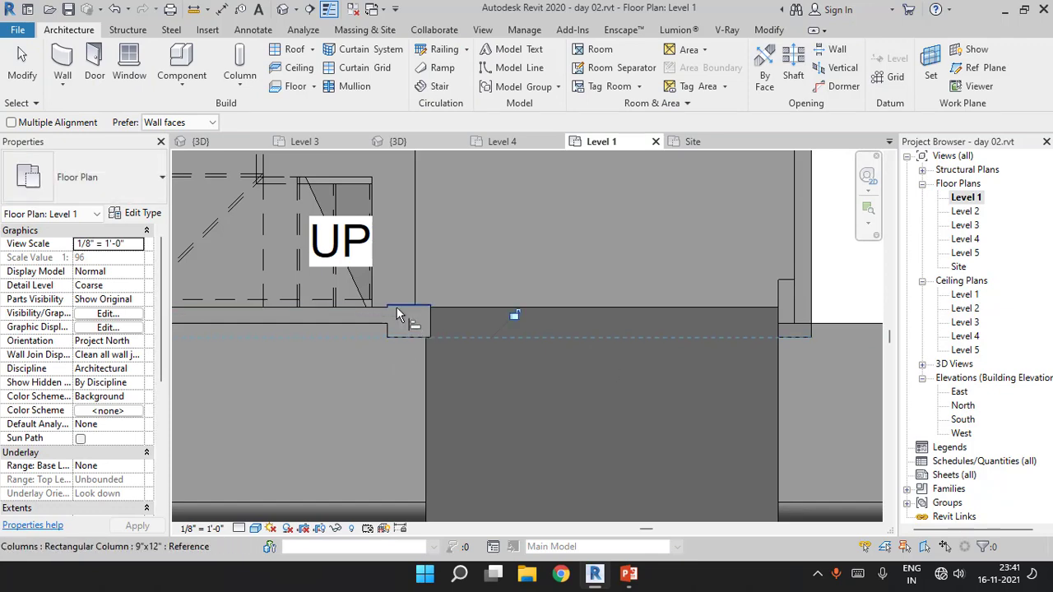
pyautogui.scroll(2, 396, 315)
pyautogui.click(445, 385)
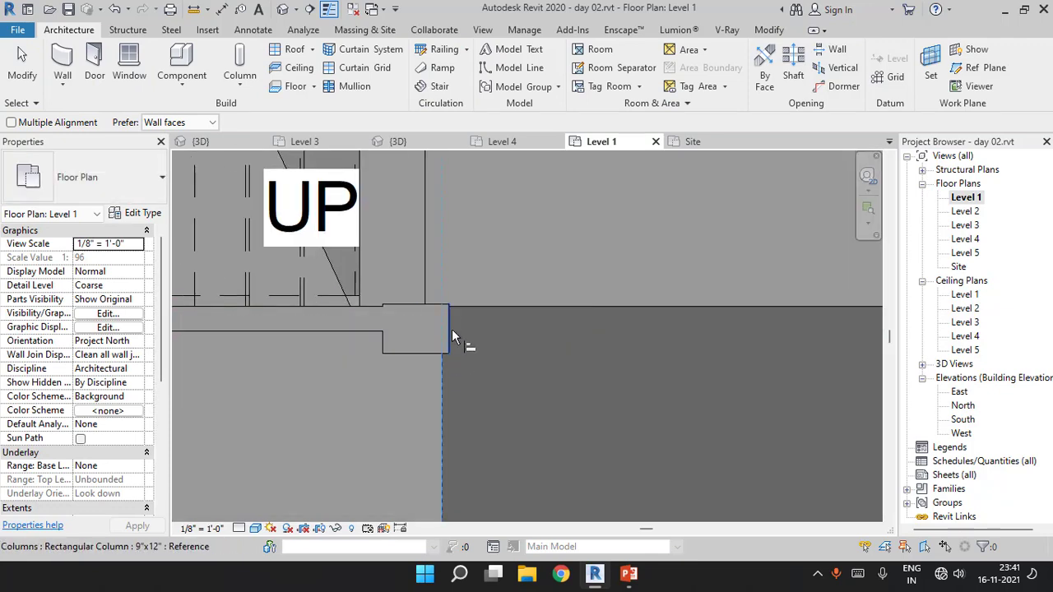
pyautogui.press('Escape')
pyautogui.press('Escape')
# Select the new column in 3D and set its Top Level to Level 3
pyautogui.click(282, 9)
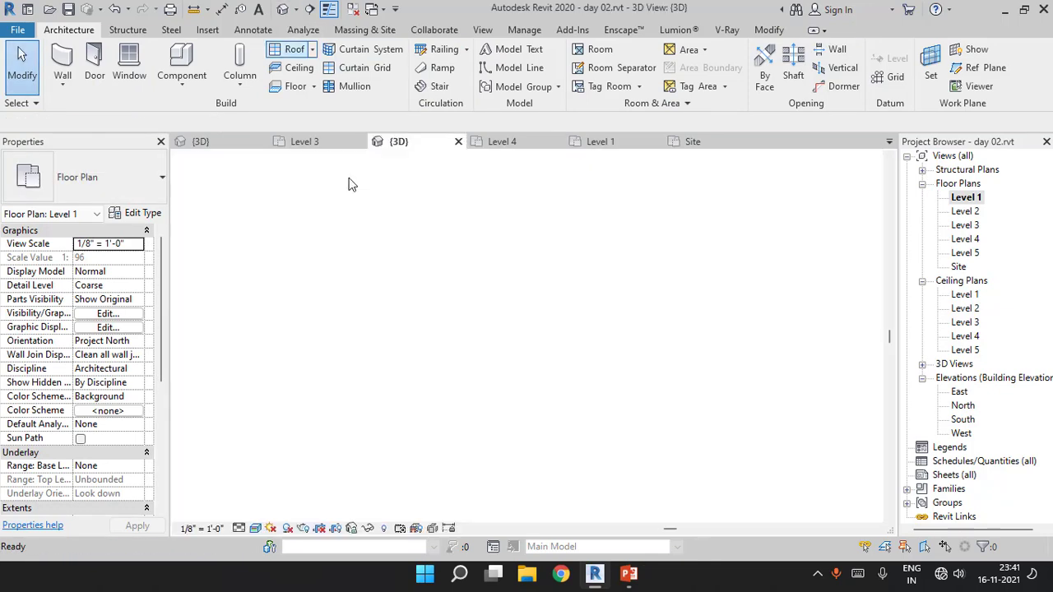
pyautogui.scroll(-3, 501, 320)
pyautogui.click(469, 371)
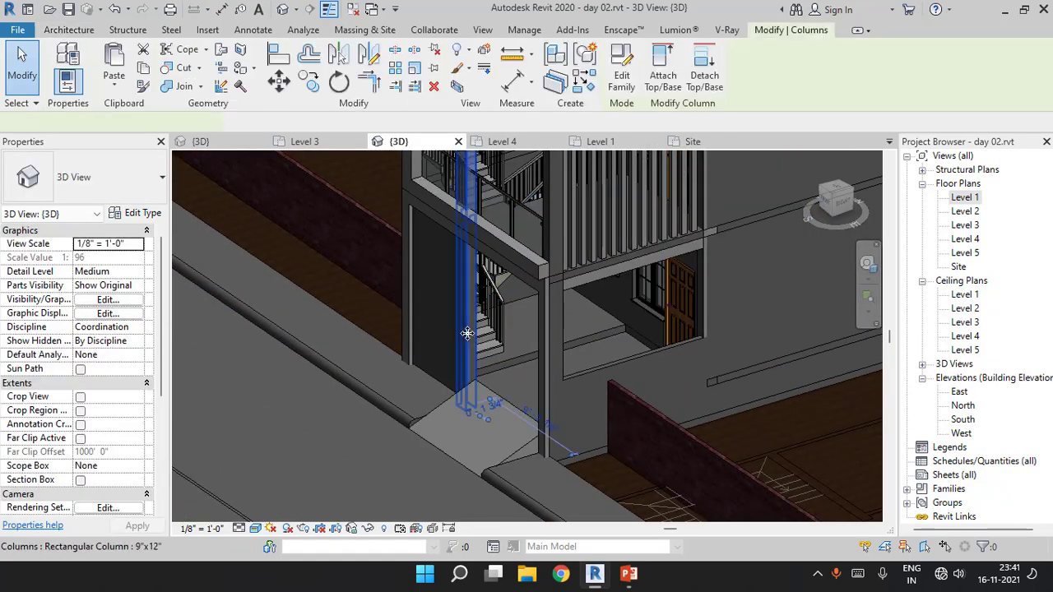
pyautogui.scroll(-2, 491, 367)
pyautogui.scroll(-2, 490, 367)
pyautogui.moveTo(491, 367)
pyautogui.keyDown('shift'); pyautogui.mouseDown(button='middle')
pyautogui.moveTo(488, 201)
pyautogui.moveTo(527, 272)
pyautogui.mouseUp(button='middle'); pyautogui.keyUp('shift')
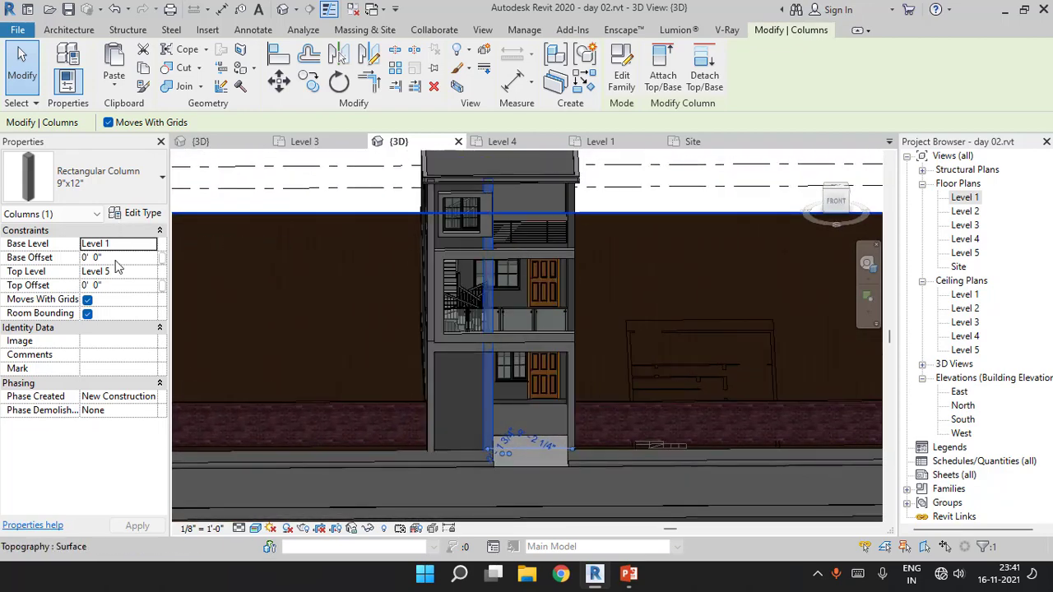
pyautogui.click(150, 273)
pyautogui.click(113, 309)
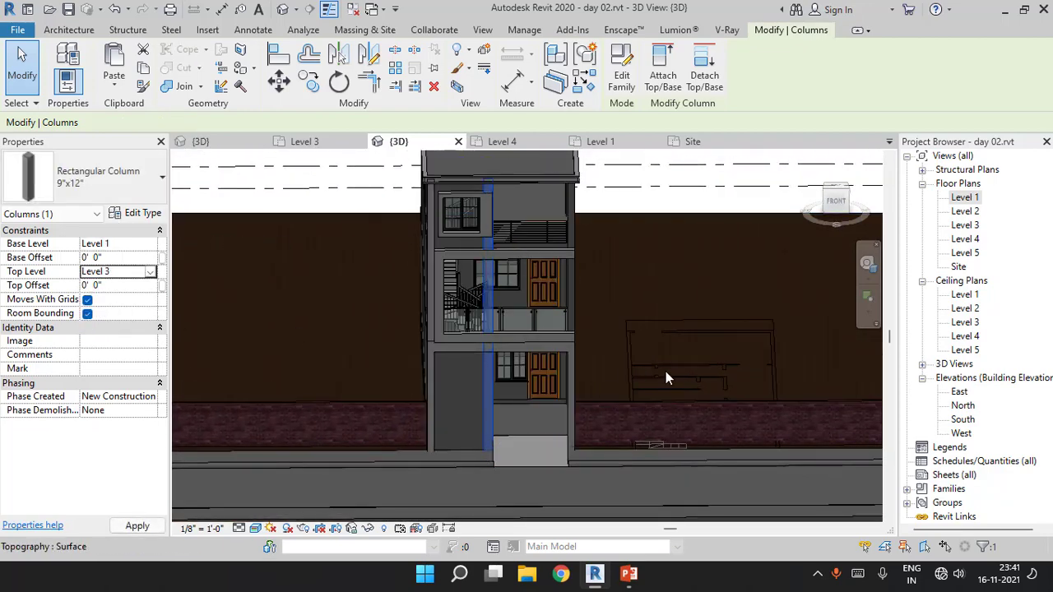
# Orbit around the shortened column to check it from the front
pyautogui.moveTo(617, 390)
pyautogui.keyDown('shift'); pyautogui.mouseDown(button='middle')
pyautogui.moveTo(529, 404)
pyautogui.moveTo(455, 395)
pyautogui.moveTo(557, 455)
pyautogui.moveTo(626, 384)
pyautogui.mouseUp(button='middle'); pyautogui.keyUp('shift')
pyautogui.press('Escape')
pyautogui.scroll(4, 458, 381)
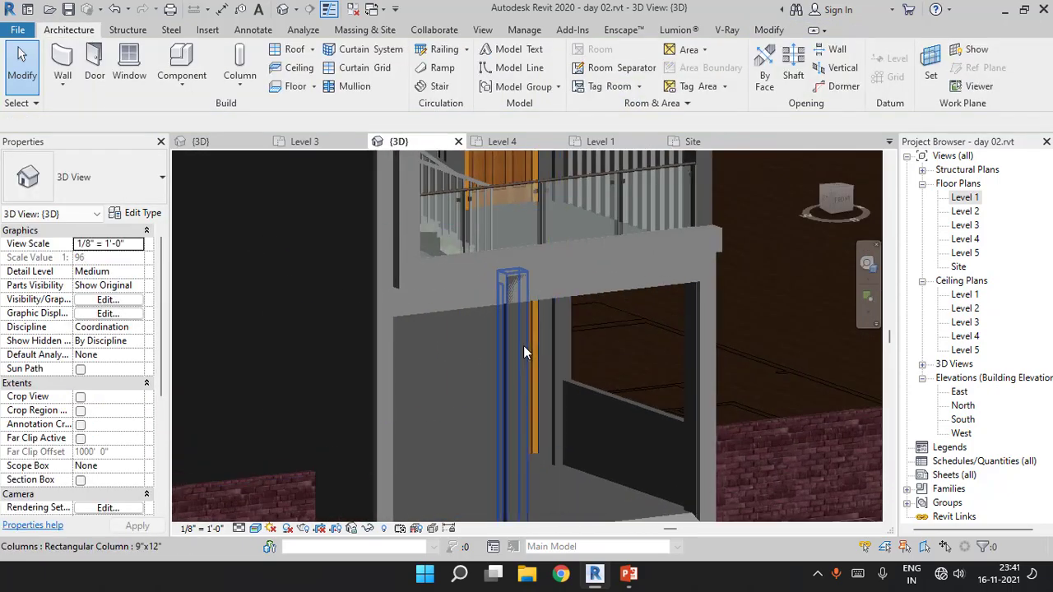
pyautogui.click(515, 354)
pyautogui.moveTo(514, 354)
pyautogui.keyDown('shift'); pyautogui.mouseDown(button='middle')
pyautogui.moveTo(628, 343)
pyautogui.moveTo(658, 329)
pyautogui.mouseUp(button='middle'); pyautogui.keyUp('shift')
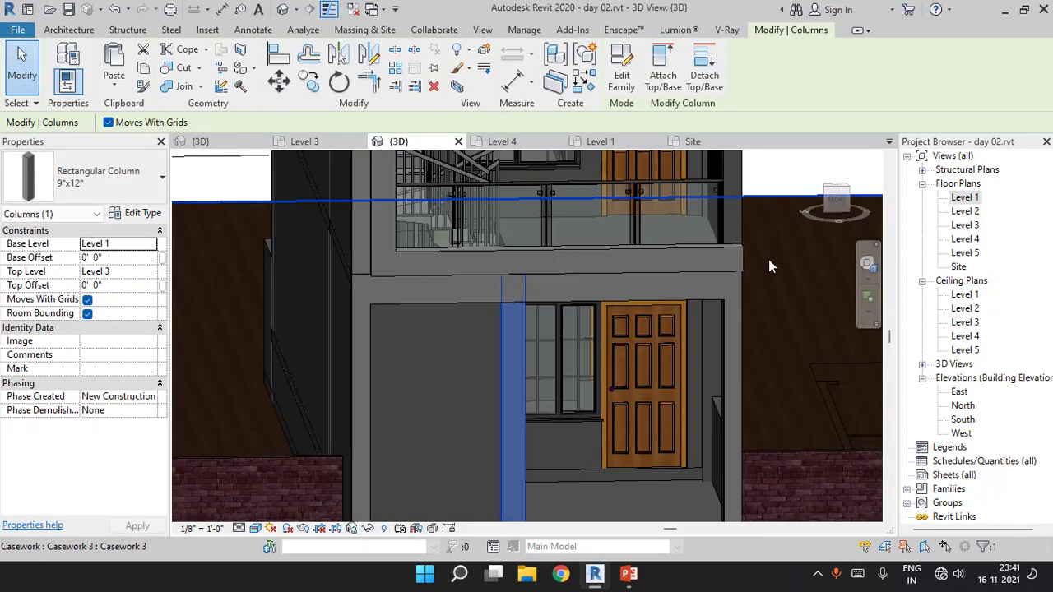
pyautogui.scroll(5, 714, 263)
pyautogui.scroll(-3, 715, 264)
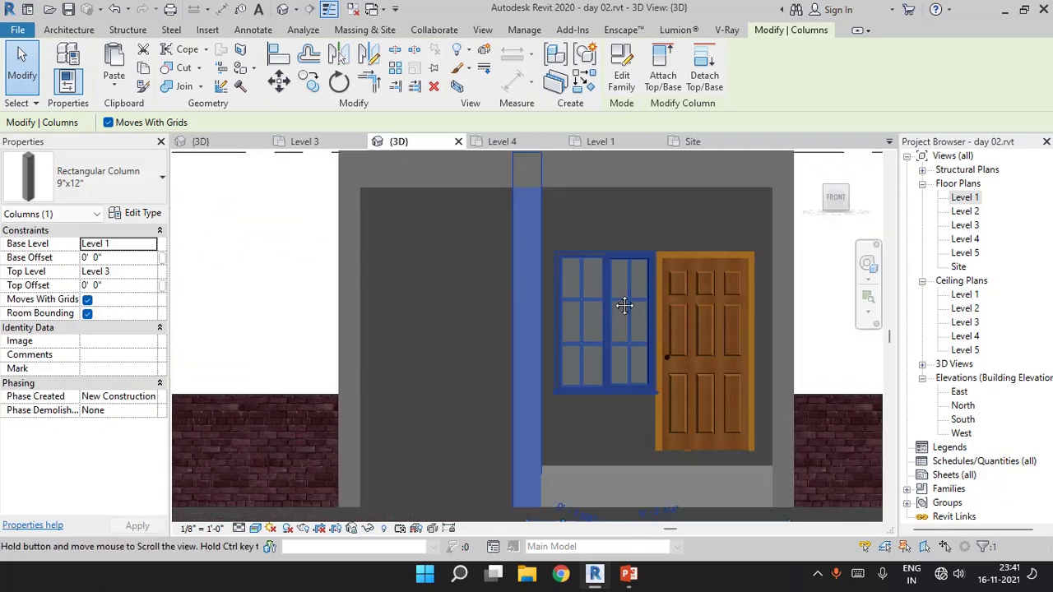
pyautogui.scroll(2, 631, 302)
pyautogui.scroll(2, 522, 211)
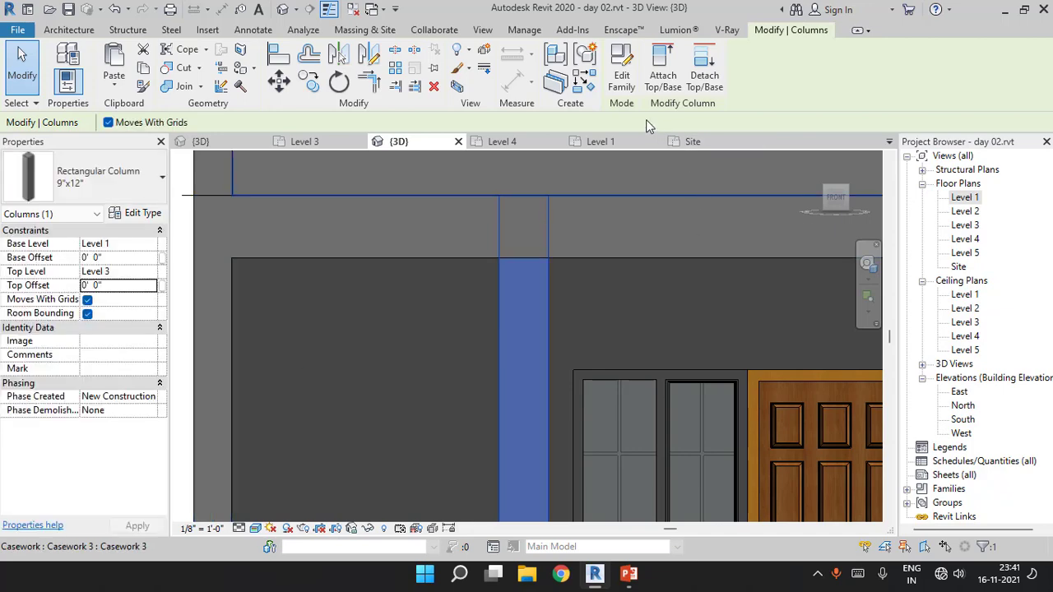
pyautogui.press('Escape')
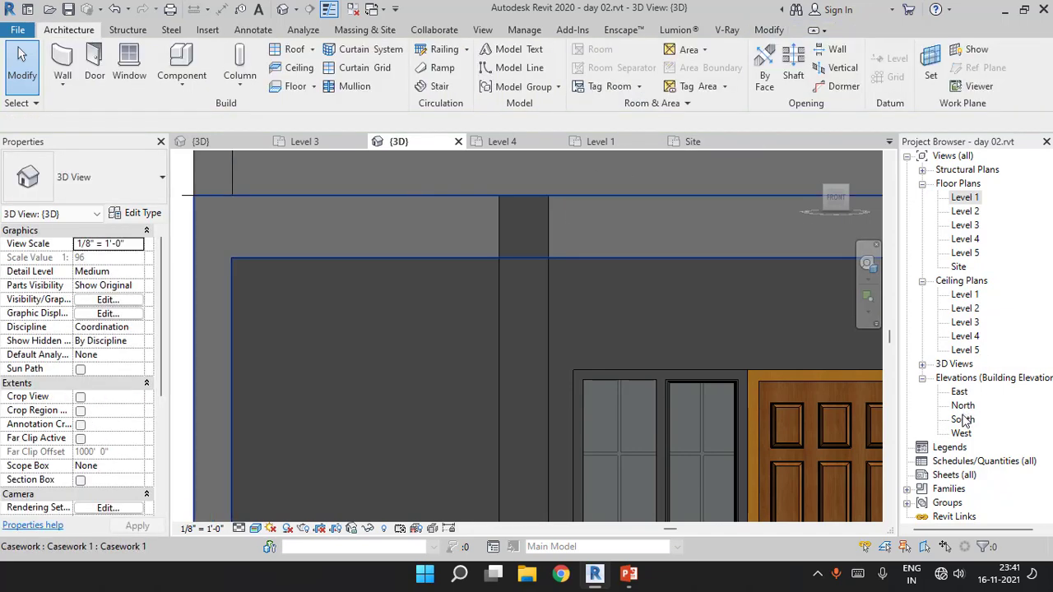
# Open the South elevation and try an aligned dimension (DI) down from the level line
pyautogui.doubleClick(964, 419)
pyautogui.scroll(3, 482, 329)
pyautogui.scroll(4, 477, 284)
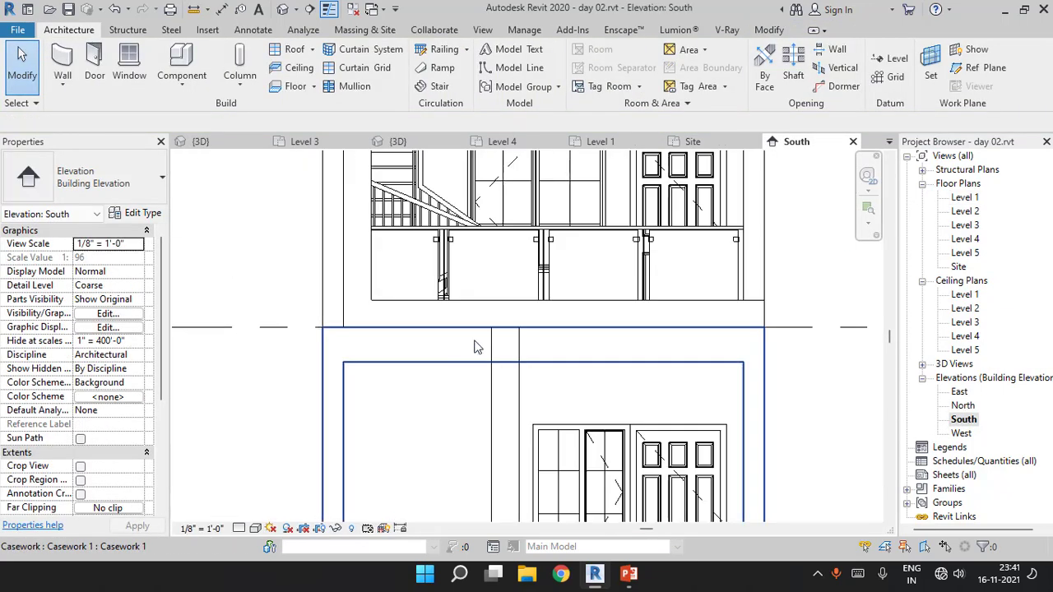
pyautogui.scroll(2, 510, 325)
pyautogui.press('d')
pyautogui.press('i')
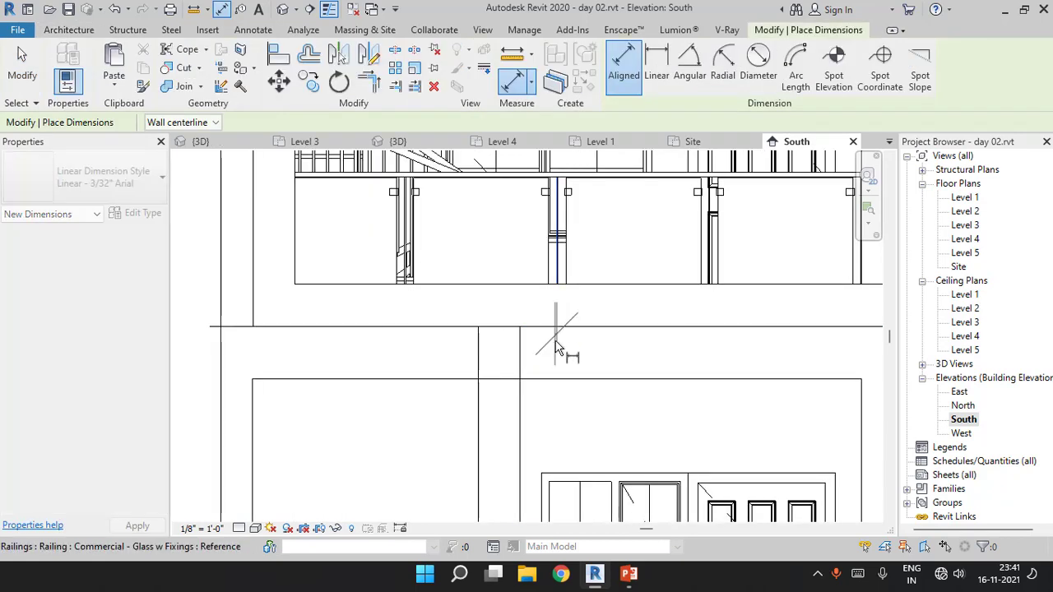
pyautogui.click(573, 327)
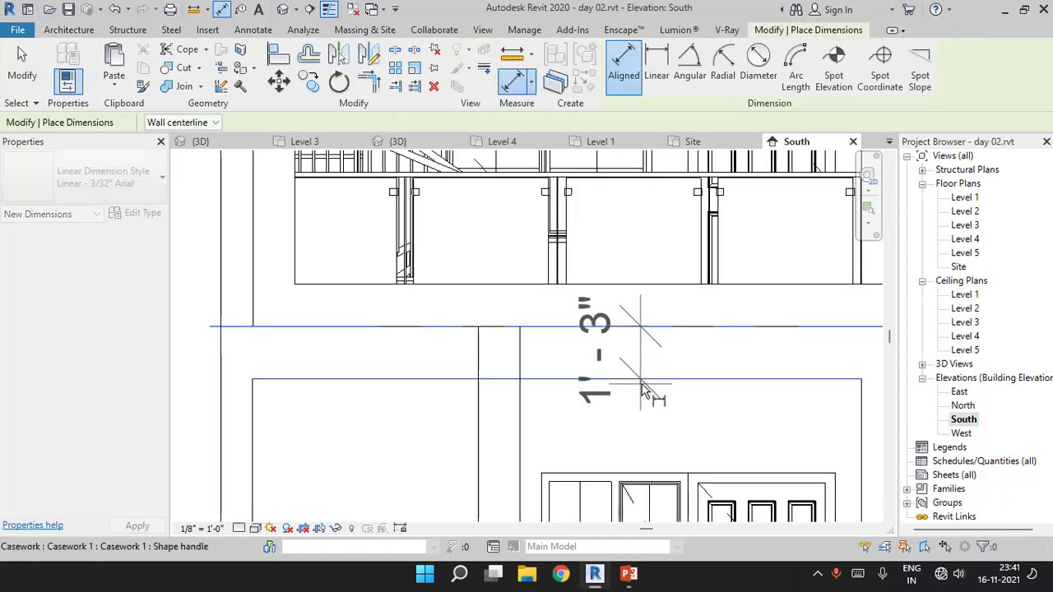
pyautogui.press('Escape')
pyautogui.press('Escape')
# Set the entrance column's Top Offset to -1' 3" and return to the 3D view
pyautogui.click(483, 402)
pyautogui.write('-1')
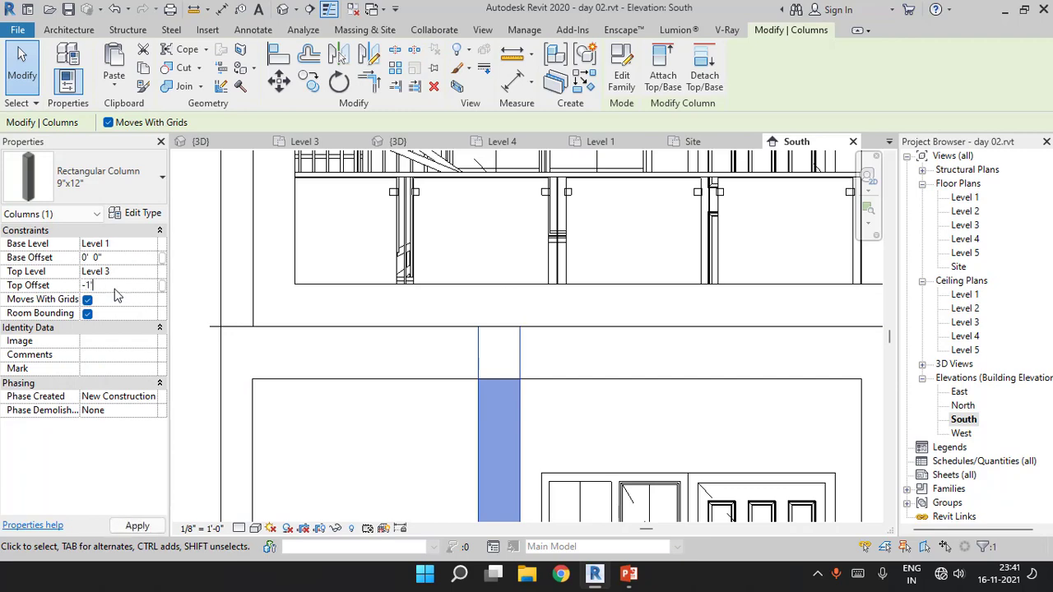
pyautogui.write('3')
pyautogui.press('Return')
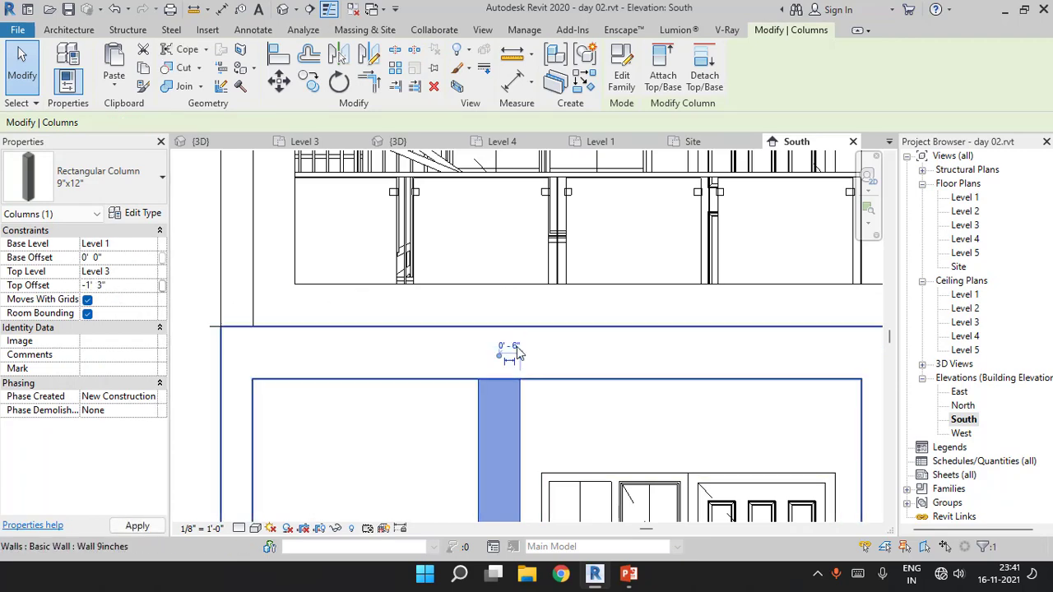
pyautogui.hotkey('ctrl', 'Tab')
pyautogui.moveTo(457, 307)
pyautogui.keyDown('shift'); pyautogui.mouseDown(button='middle')
pyautogui.moveTo(544, 370)
pyautogui.moveTo(616, 359)
pyautogui.mouseUp(button='middle'); pyautogui.keyUp('shift')
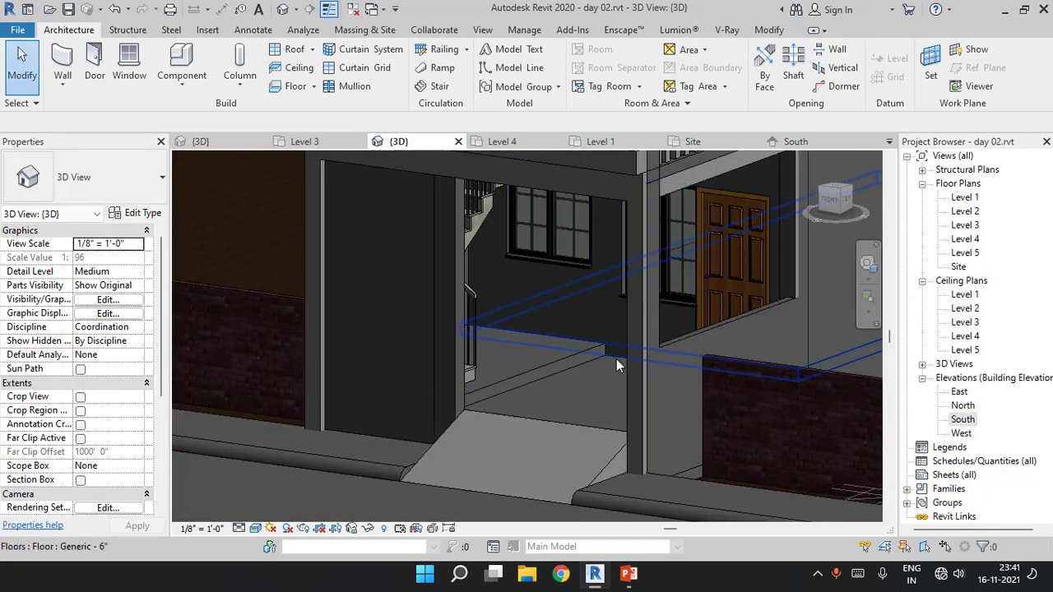
# From the front view, start a Doors-category Model In-Place component at the entrance
pyautogui.click(835, 200)
pyautogui.scroll(3, 489, 406)
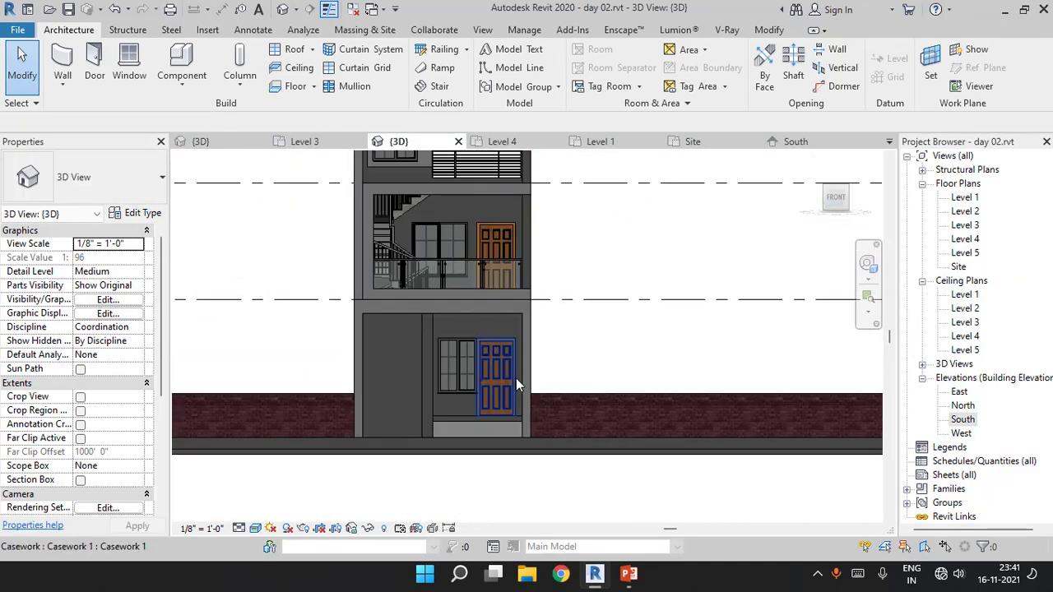
pyautogui.scroll(3, 516, 378)
pyautogui.click(184, 88)
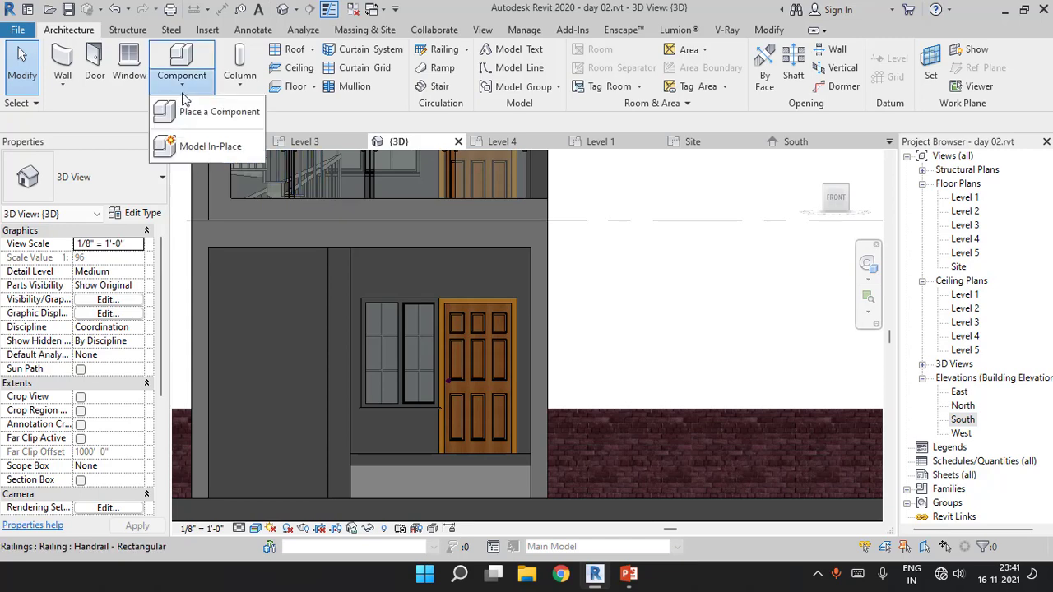
pyautogui.click(211, 147)
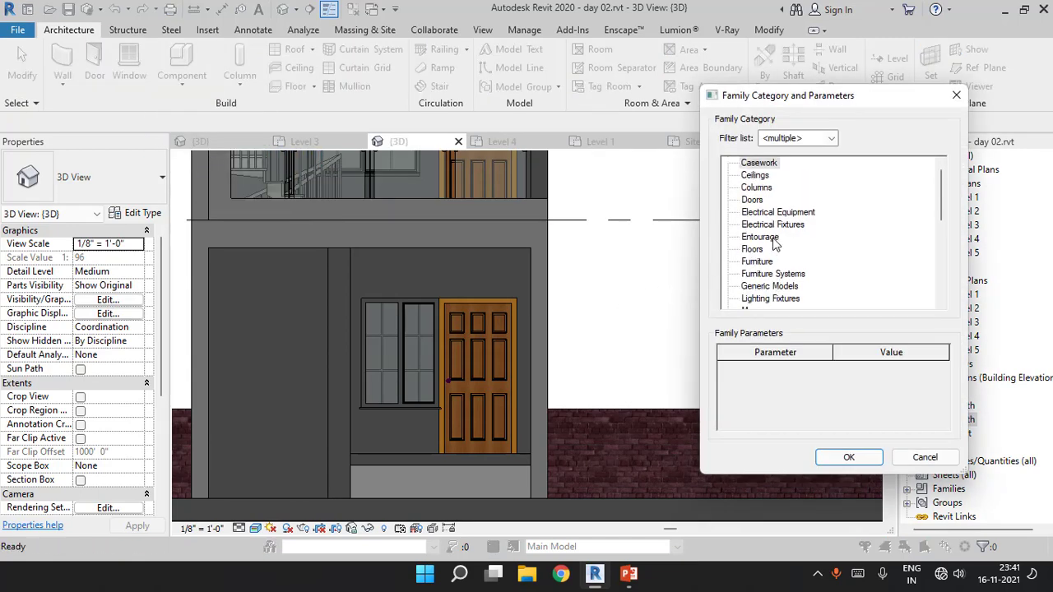
pyautogui.click(848, 459)
pyautogui.write('Gate')
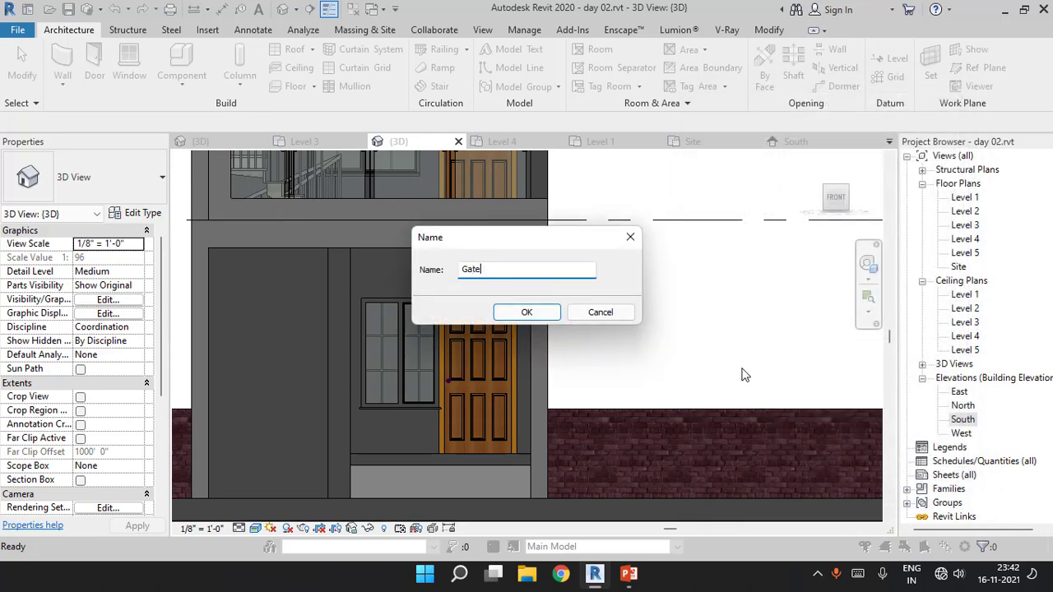
# Confirm the name Gate, start an extrusion and set the column face as work plane
pyautogui.click(527, 313)
pyautogui.scroll(2, 488, 344)
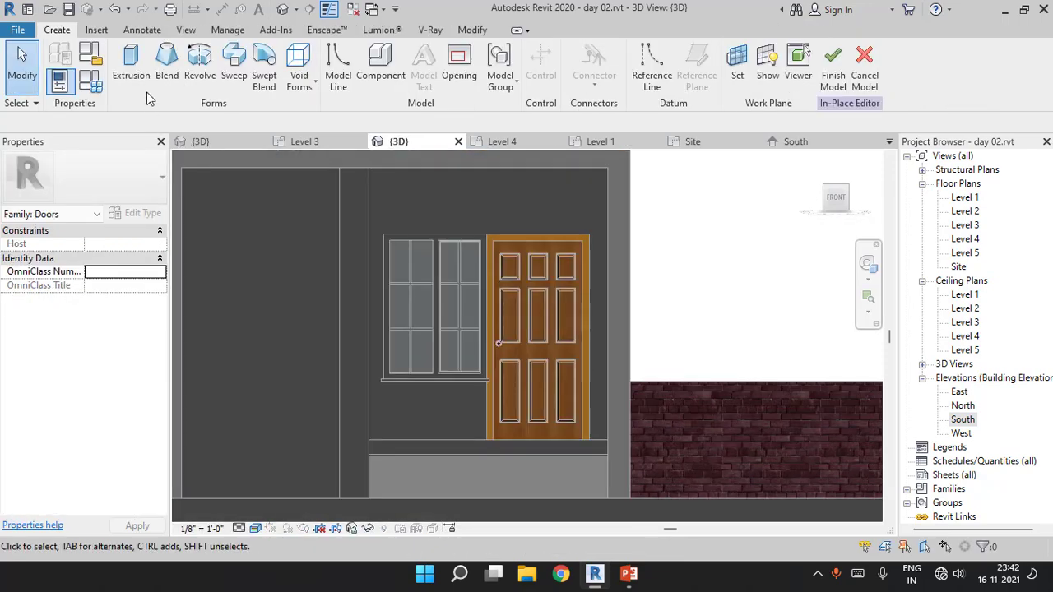
pyautogui.click(135, 86)
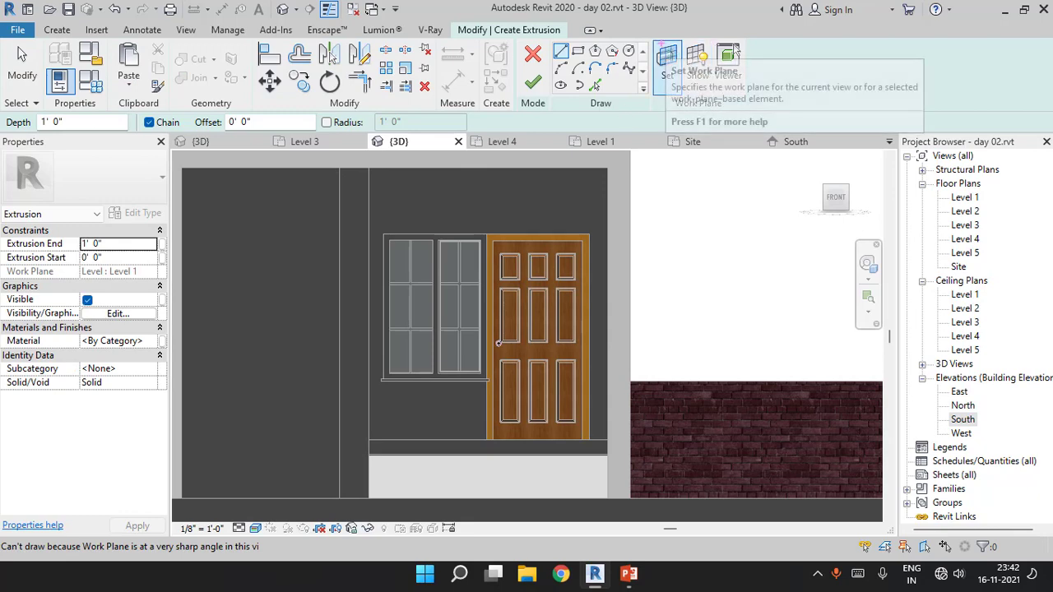
pyautogui.click(667, 61)
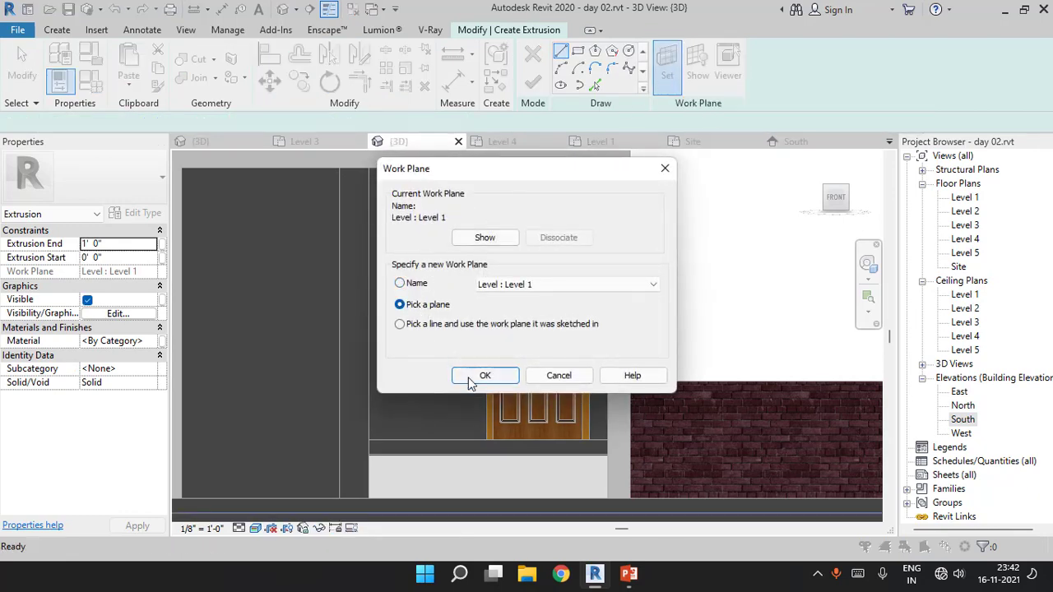
pyautogui.click(471, 382)
pyautogui.scroll(-2, 357, 344)
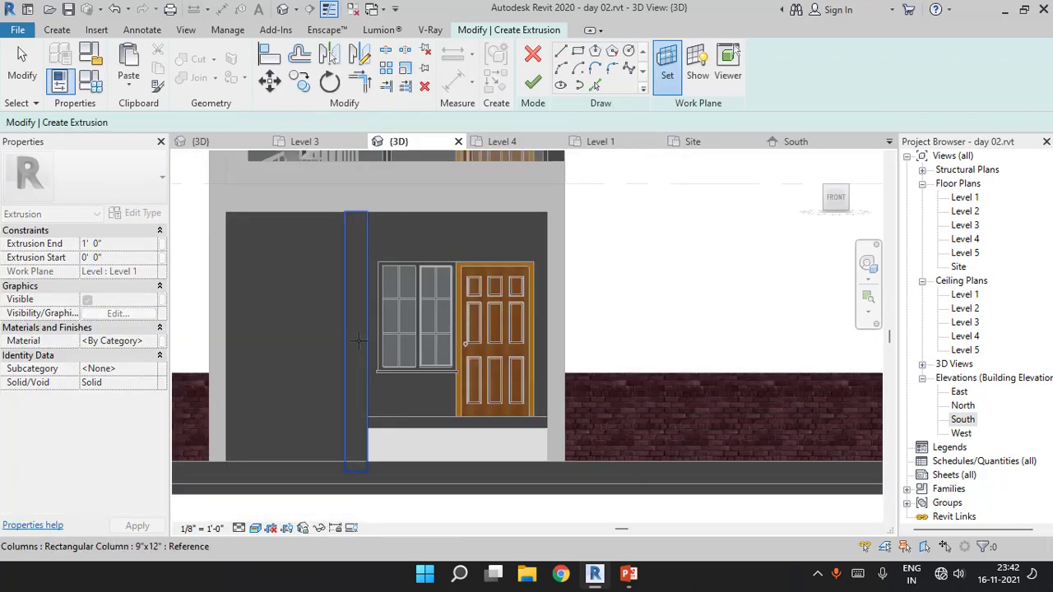
pyautogui.click(357, 335)
pyautogui.scroll(1, 362, 349)
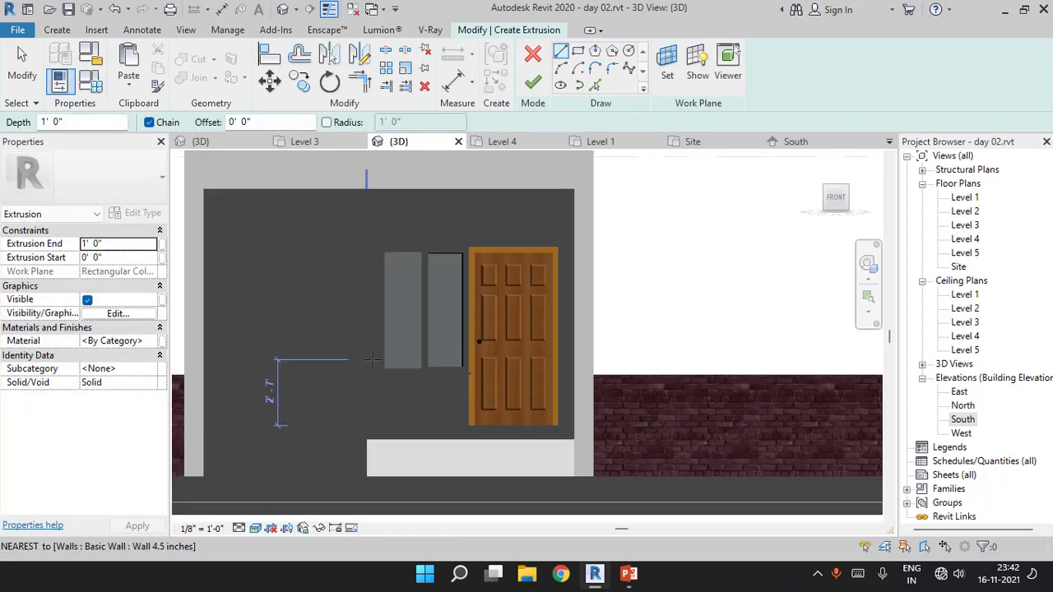
# Draw a rectangle from the column corner to the door corner
pyautogui.click(579, 51)
pyautogui.scroll(3, 381, 442)
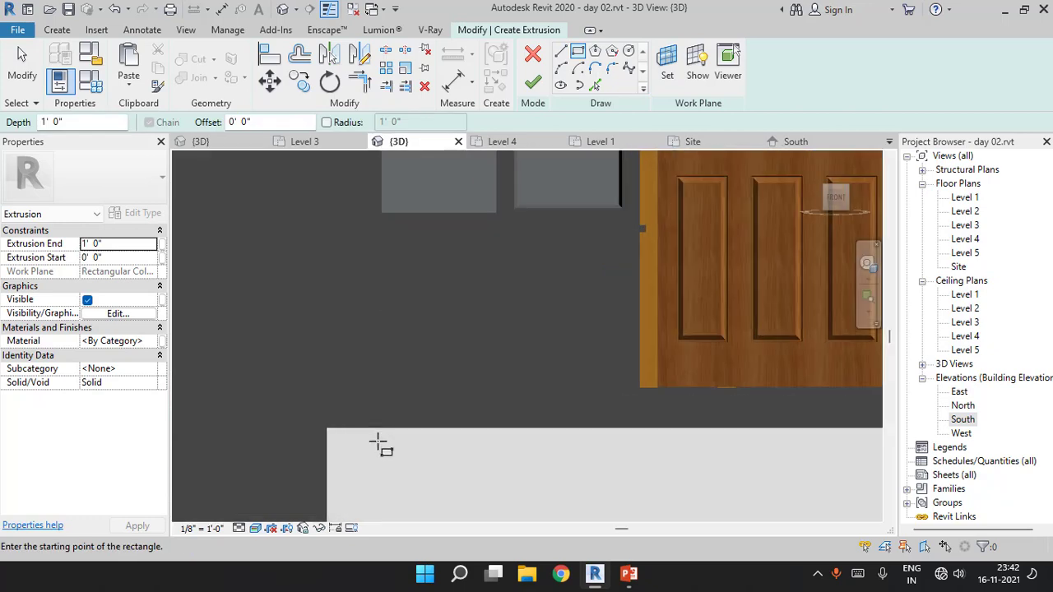
pyautogui.scroll(2, 320, 436)
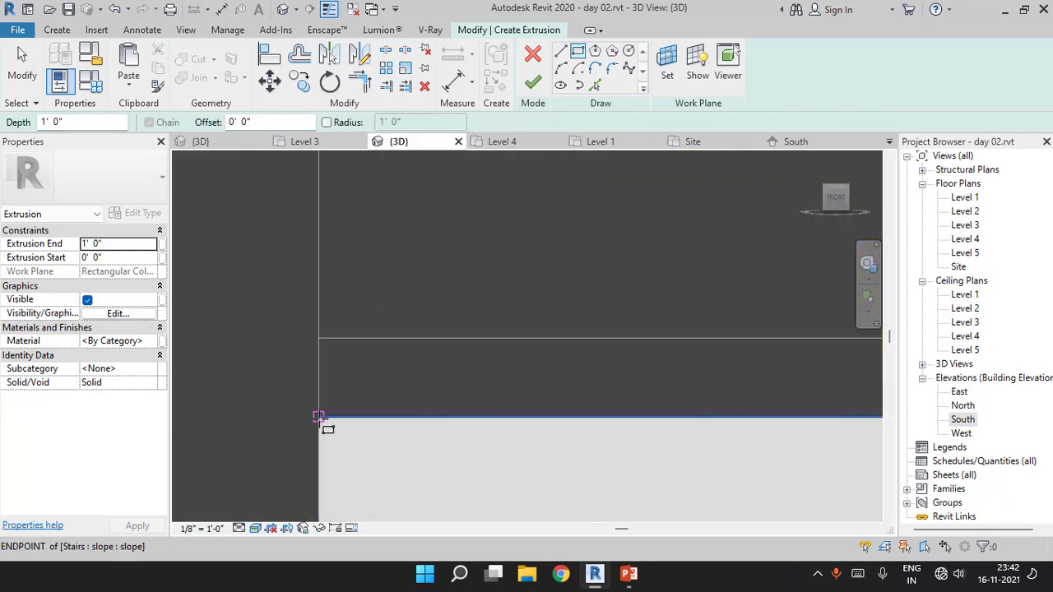
pyautogui.click(319, 417)
pyautogui.scroll(-2, 494, 376)
pyautogui.scroll(-2, 571, 329)
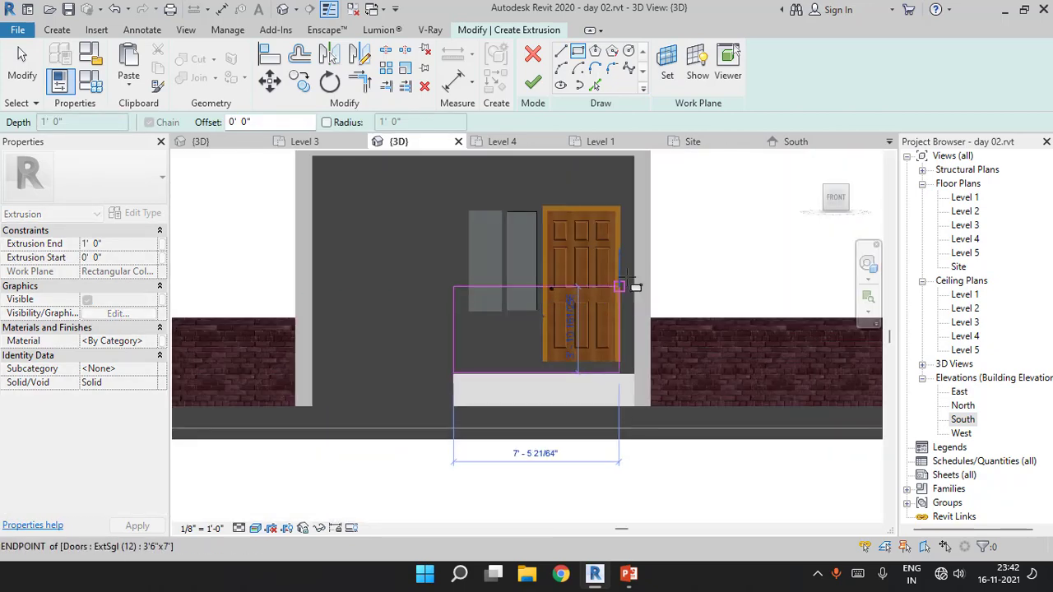
pyautogui.click(622, 283)
pyautogui.press('Escape')
pyautogui.press('Escape')
pyautogui.scroll(2, 592, 296)
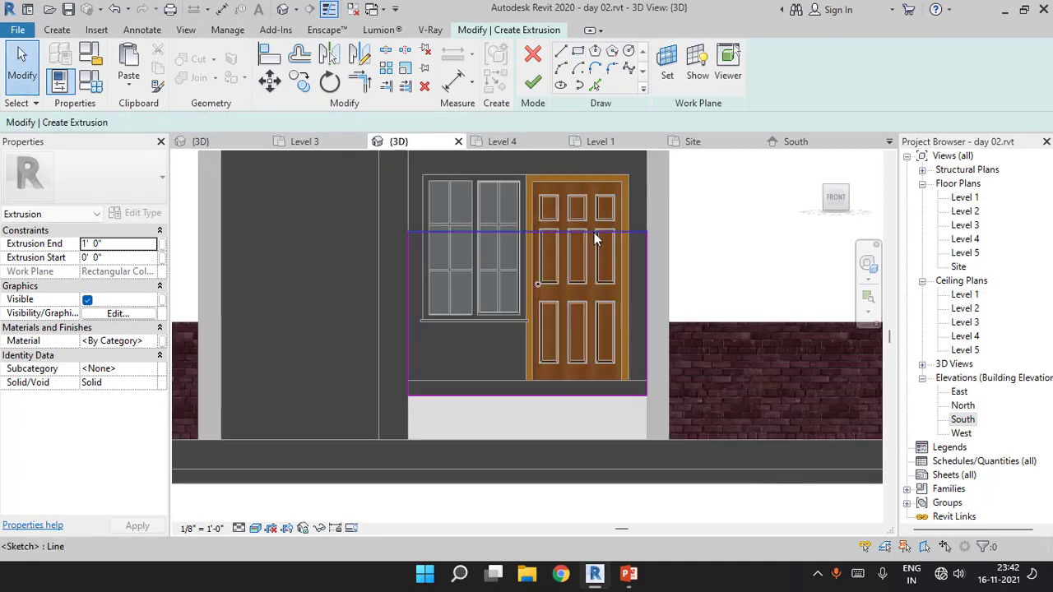
# Check the rectangle's top edge size and reframe the entrance in front view
pyautogui.click(596, 234)
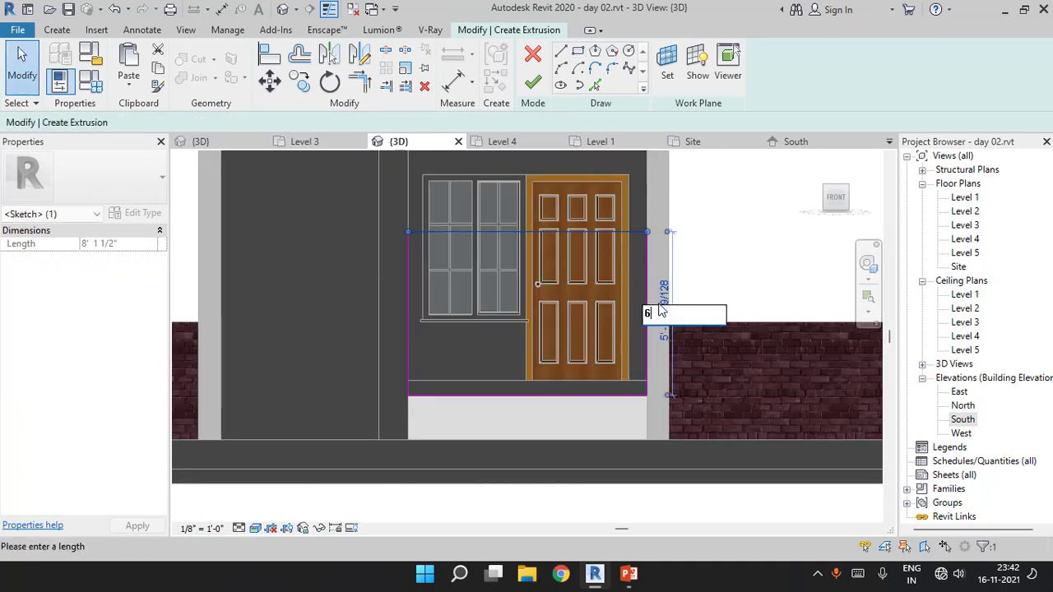
pyautogui.click(696, 289)
pyautogui.scroll(-2, 696, 289)
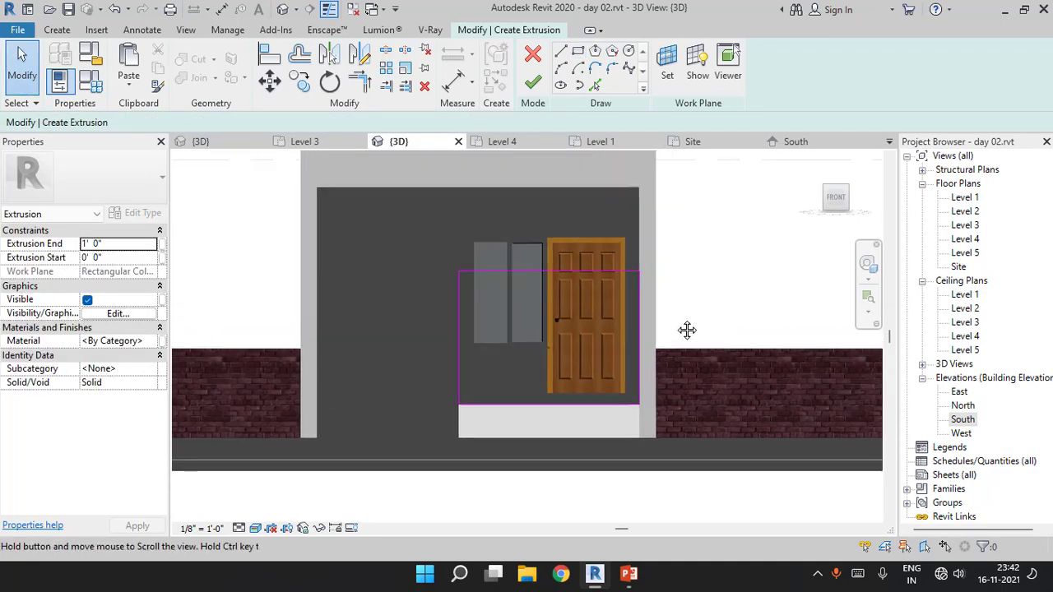
pyautogui.moveTo(686, 329)
pyautogui.mouseDown(button='middle')
pyautogui.moveTo(650, 313)
pyautogui.moveTo(630, 348)
pyautogui.moveTo(581, 370)
pyautogui.moveTo(709, 366)
pyautogui.moveTo(691, 386)
pyautogui.mouseUp(button='middle')
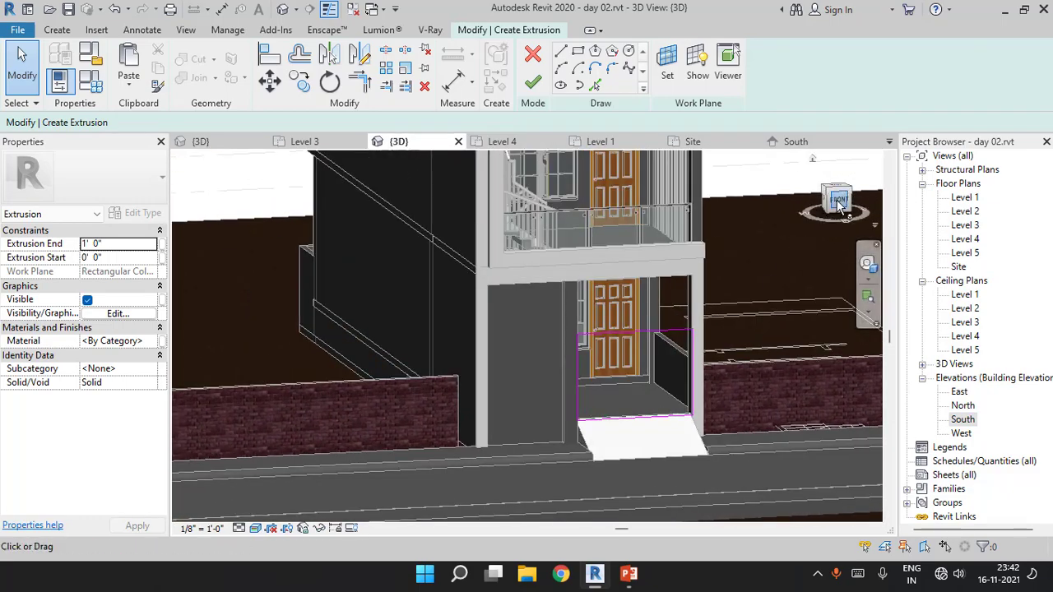
pyautogui.click(839, 202)
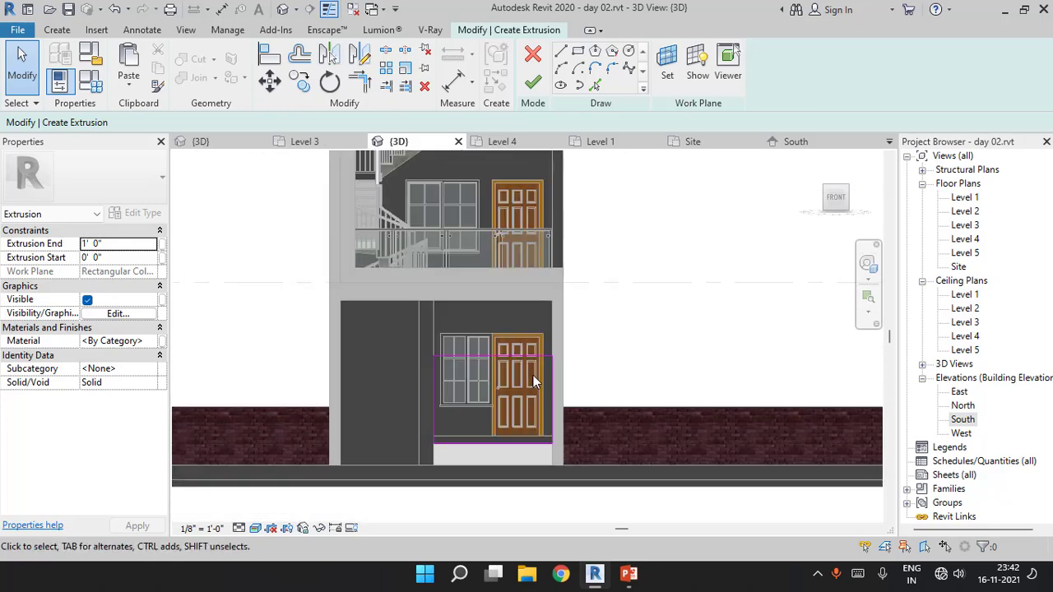
pyautogui.scroll(3, 534, 375)
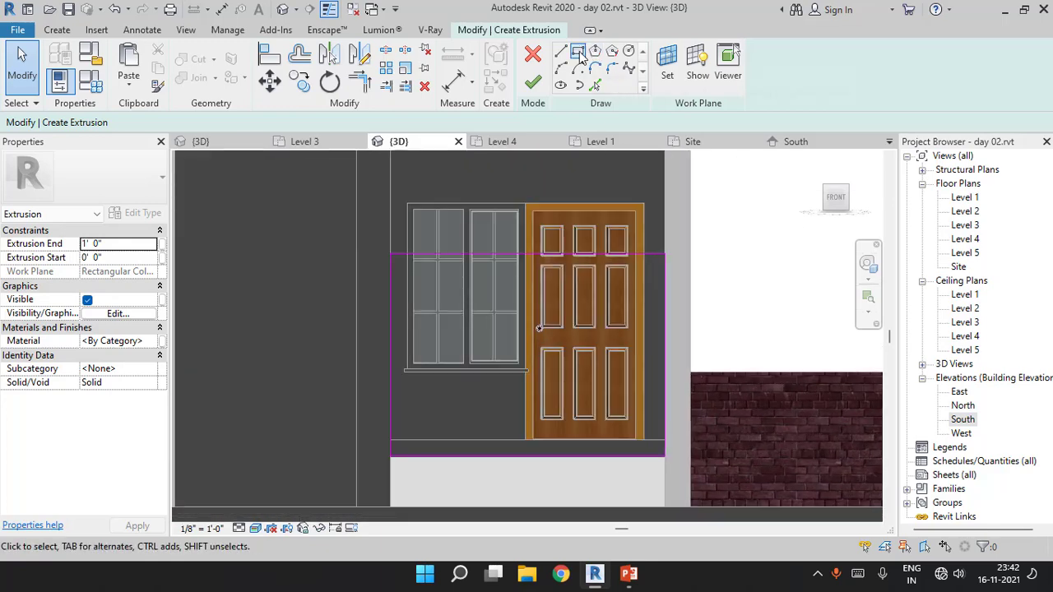
pyautogui.click(578, 53)
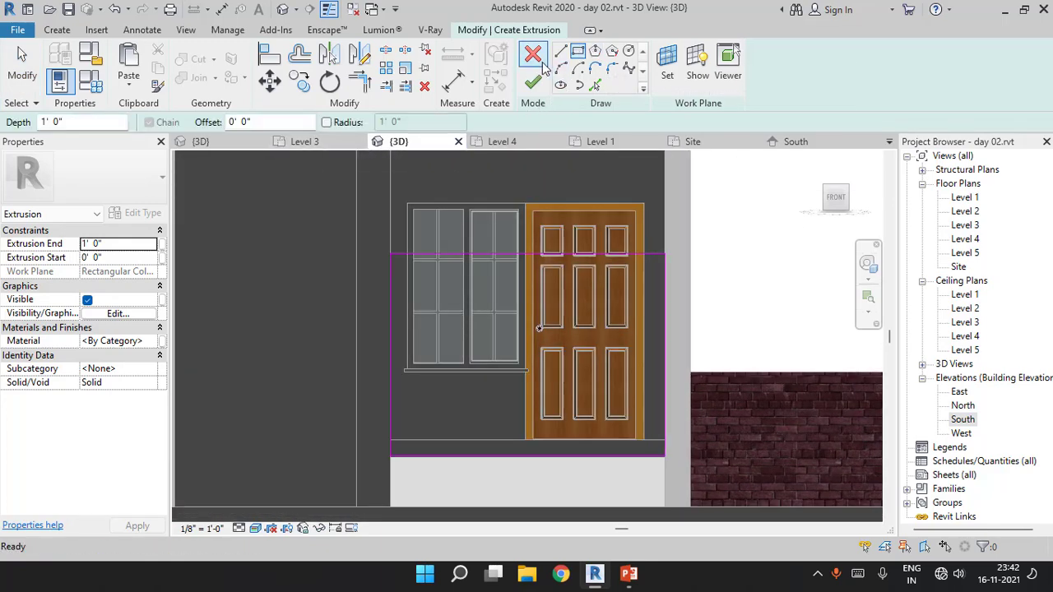
# Switch to Hidden Line and draw a vertical middle line through the outline
pyautogui.click(255, 528)
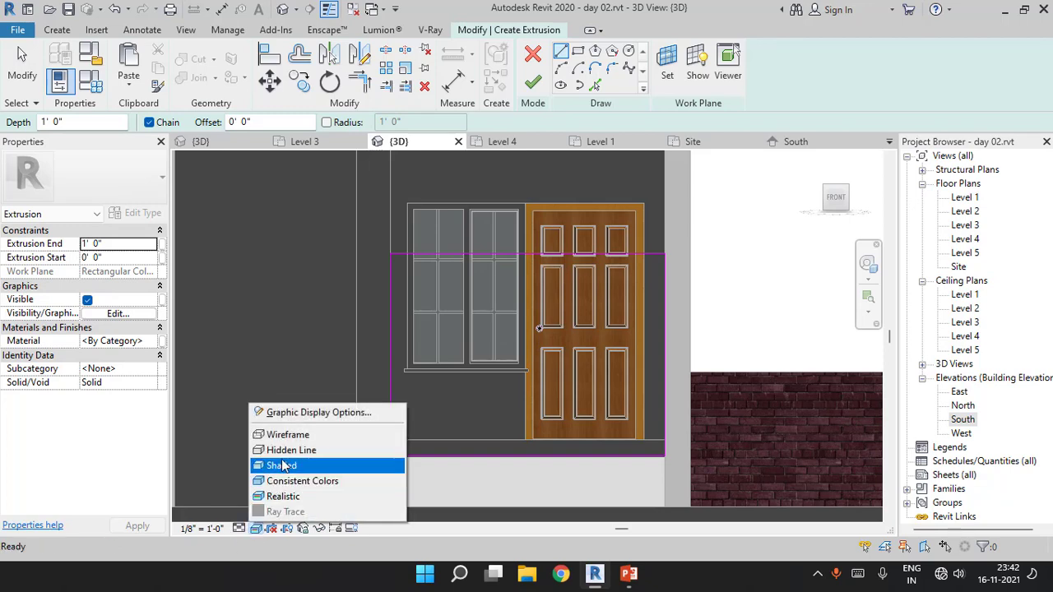
pyautogui.click(268, 447)
pyautogui.moveTo(327, 441); pyautogui.dragTo(678, 378, button='middle')
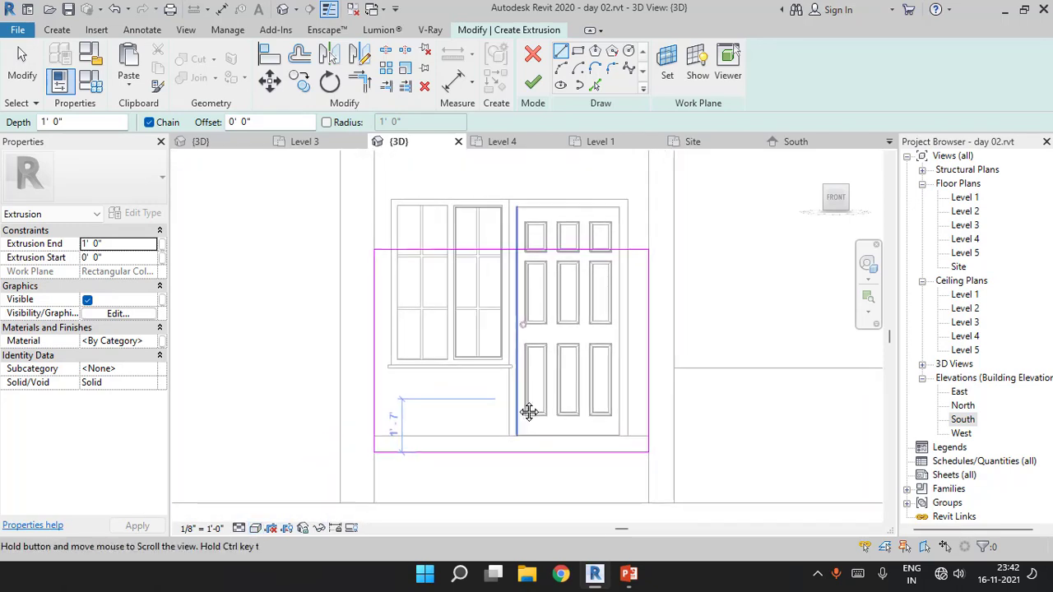
pyautogui.scroll(1, 662, 349)
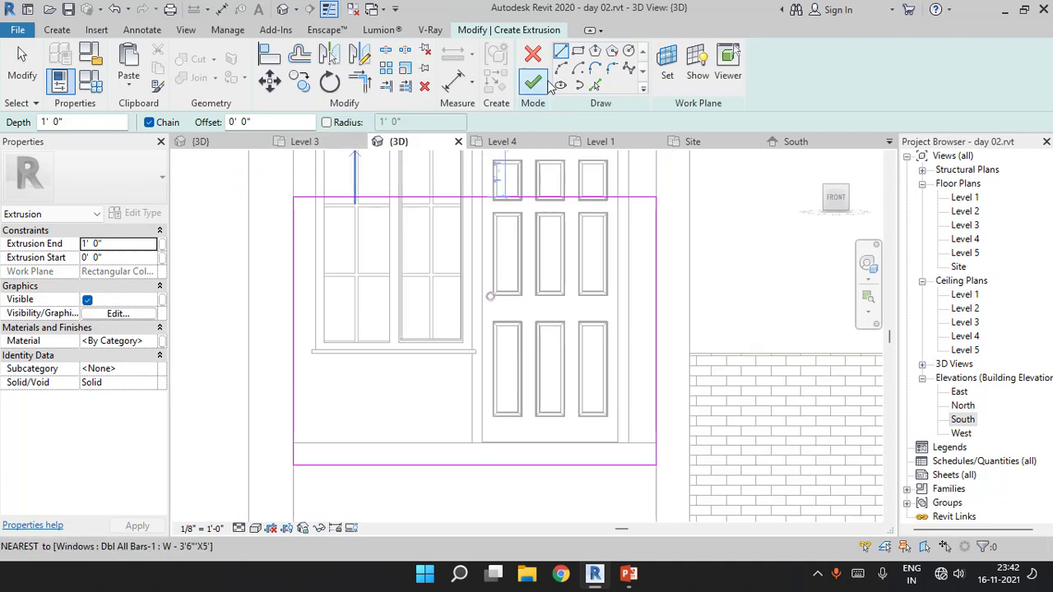
pyautogui.click(475, 198)
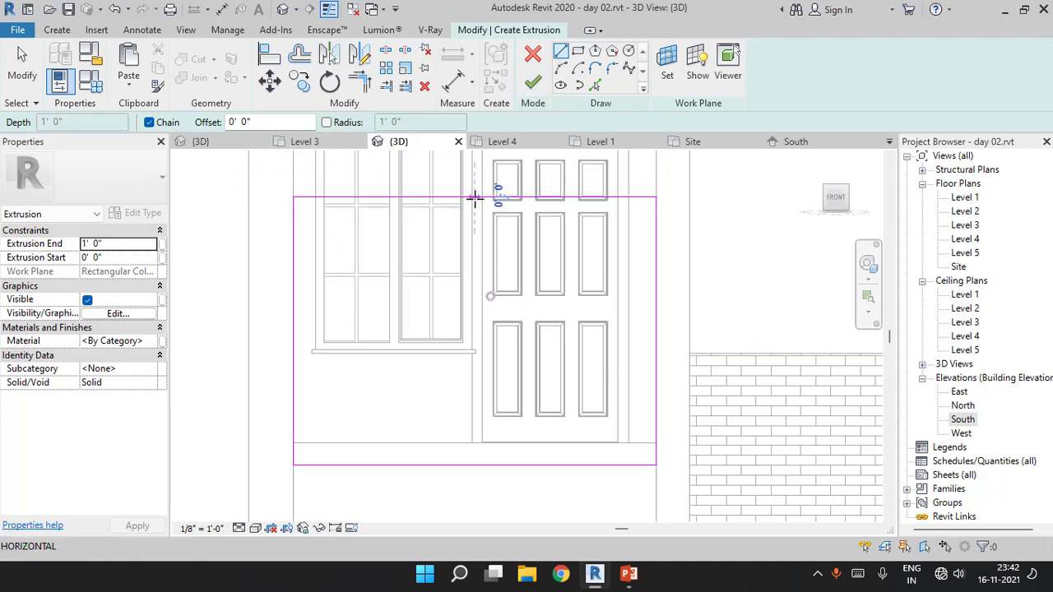
pyautogui.click(474, 464)
pyautogui.press('Escape')
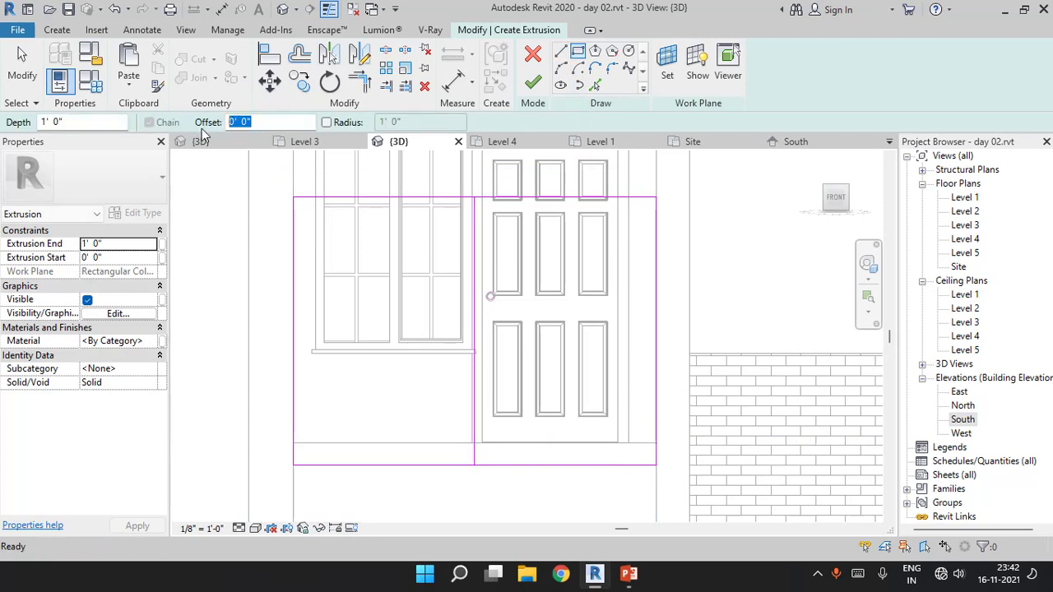
# Sketch the left and right leaf rectangles meeting at the middle line
pyautogui.click(293, 197)
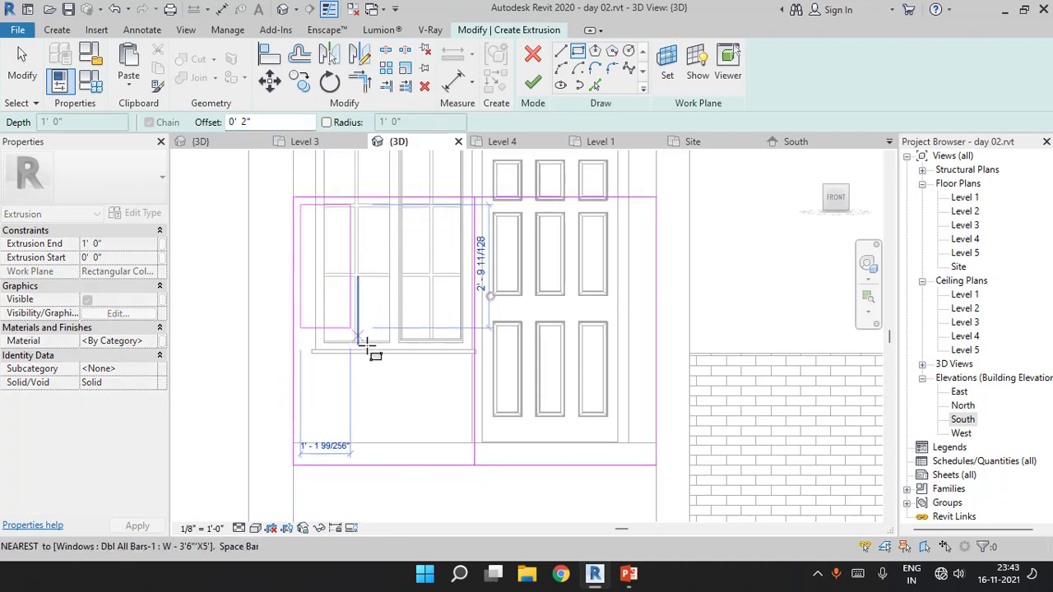
pyautogui.click(473, 465)
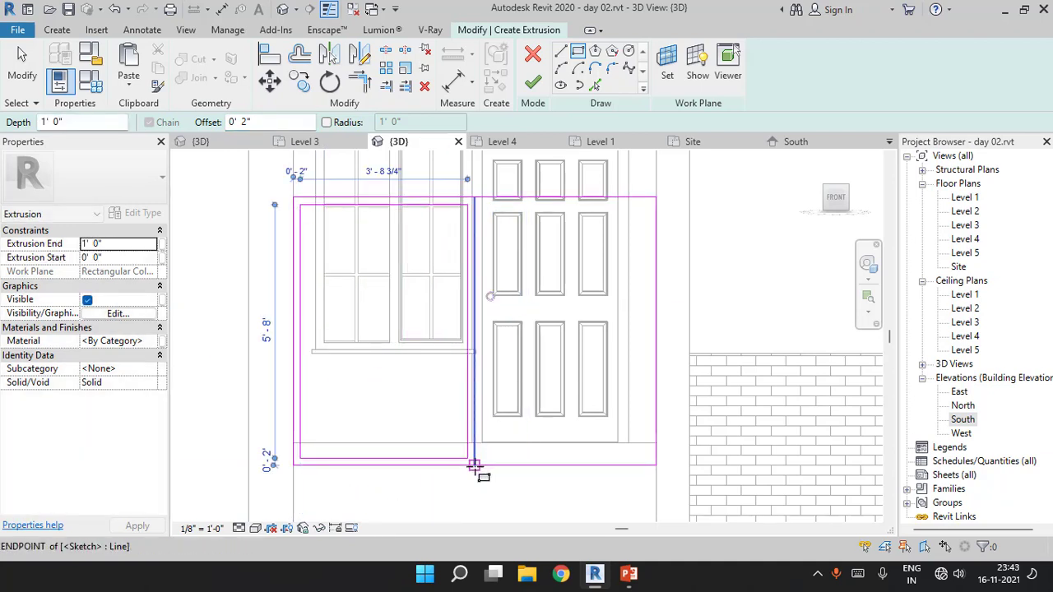
pyautogui.click(656, 200)
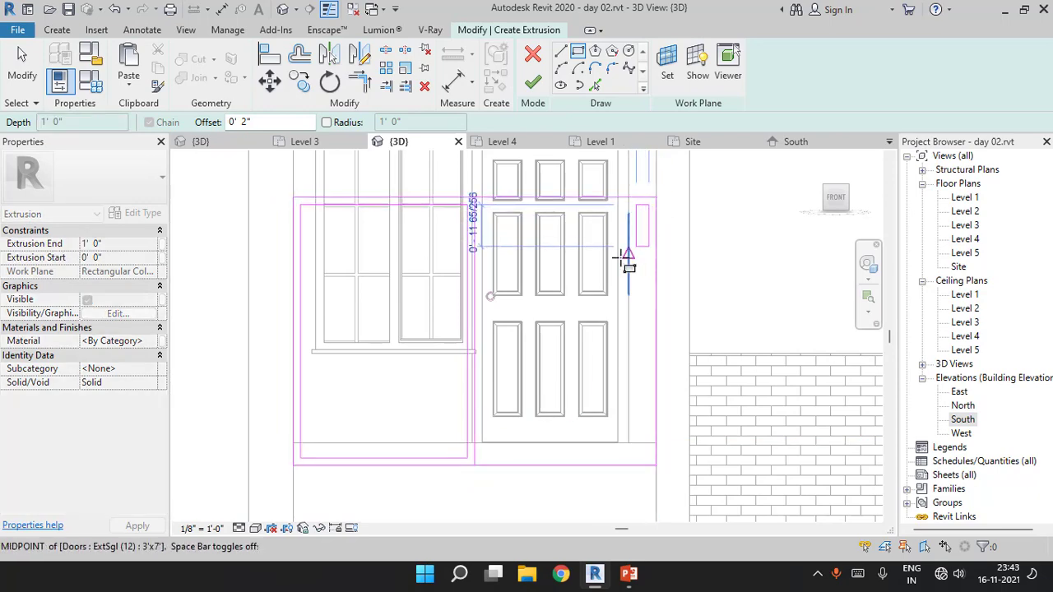
pyautogui.click(480, 465)
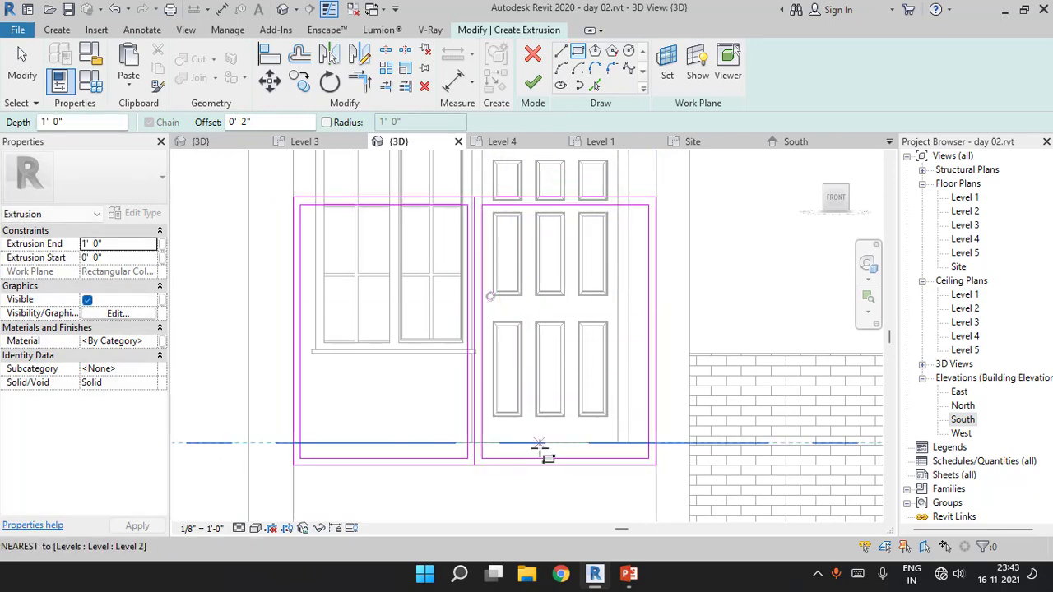
pyautogui.press('Escape')
pyautogui.press('Escape')
pyautogui.scroll(2, 476, 200)
# Offset copies of the middle sketch line 1/4" to both sides
pyautogui.scroll(2, 476, 200)
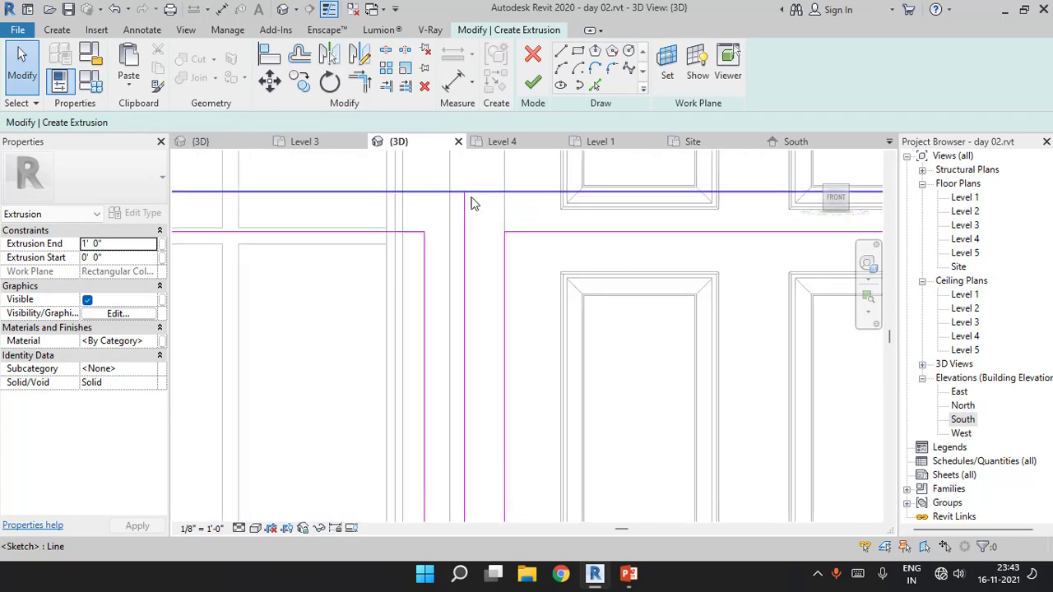
pyautogui.scroll(2, 473, 200)
pyautogui.click(298, 58)
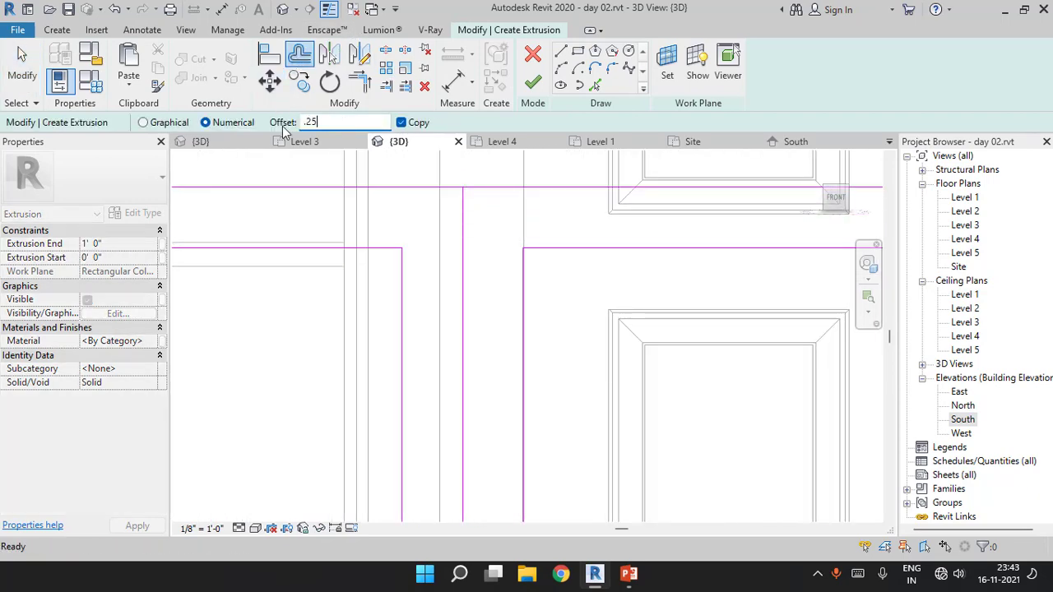
pyautogui.scroll(1, 459, 205)
pyautogui.scroll(1, 462, 207)
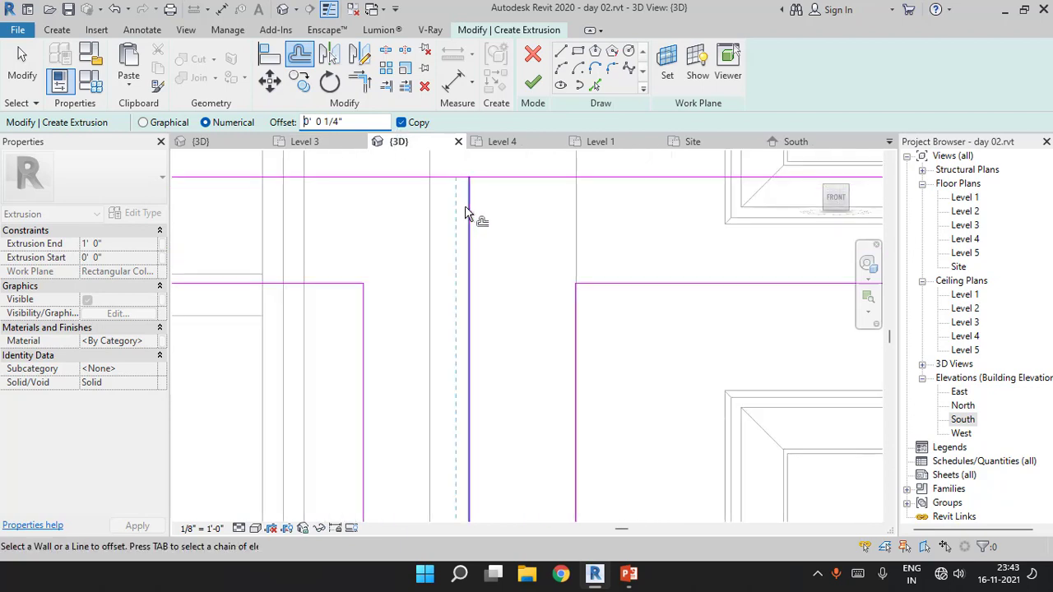
pyautogui.click(468, 213)
pyautogui.click(473, 229)
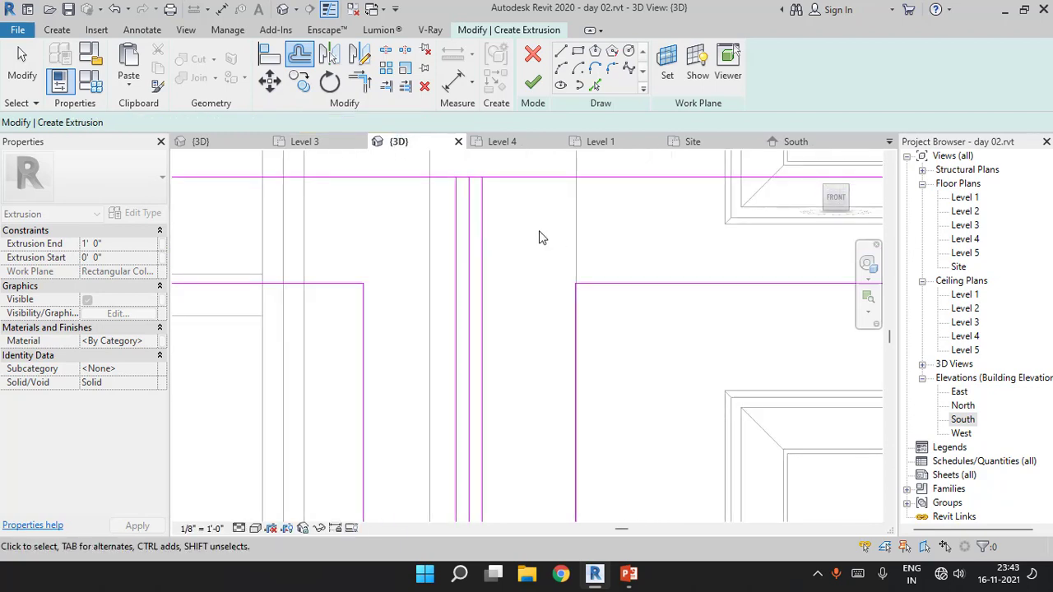
pyautogui.press('Escape')
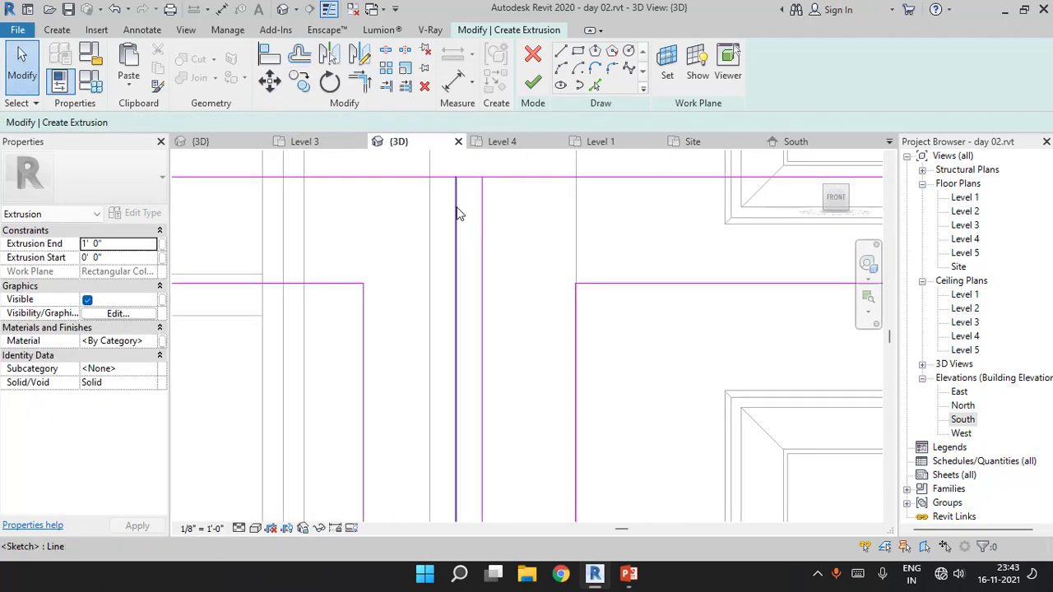
# Try Trim/Extend to Corner, then pan to the bottom of the middle gap
pyautogui.click(386, 54)
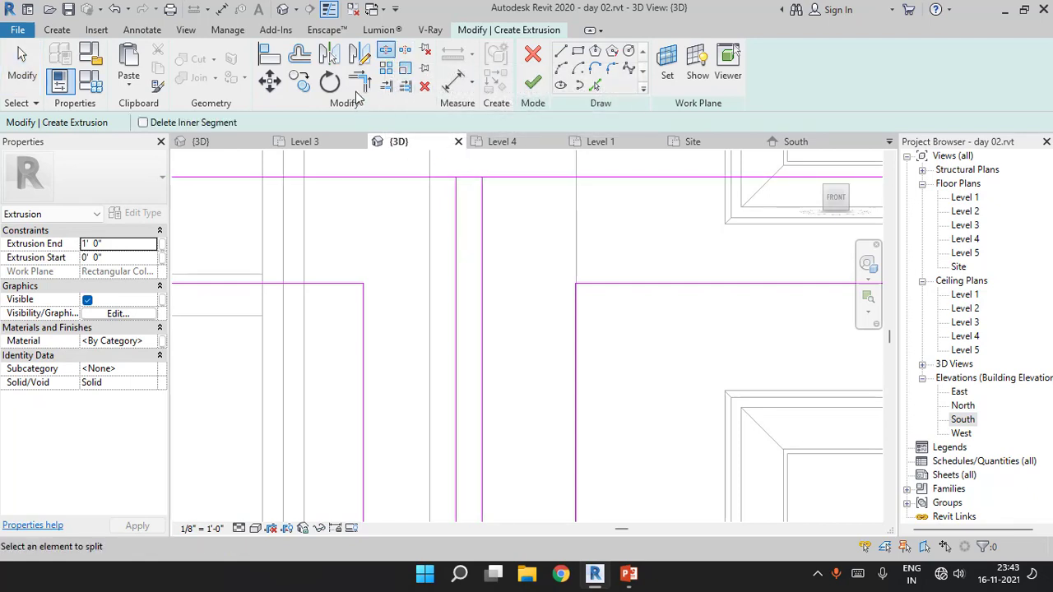
pyautogui.click(360, 82)
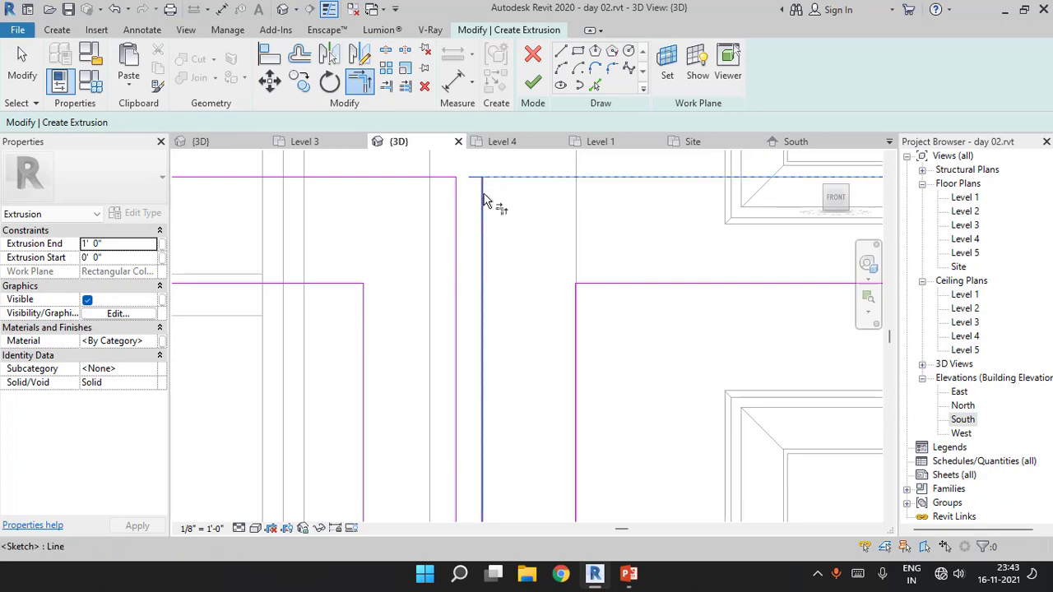
pyautogui.press('Escape')
pyautogui.scroll(-5, 470, 247)
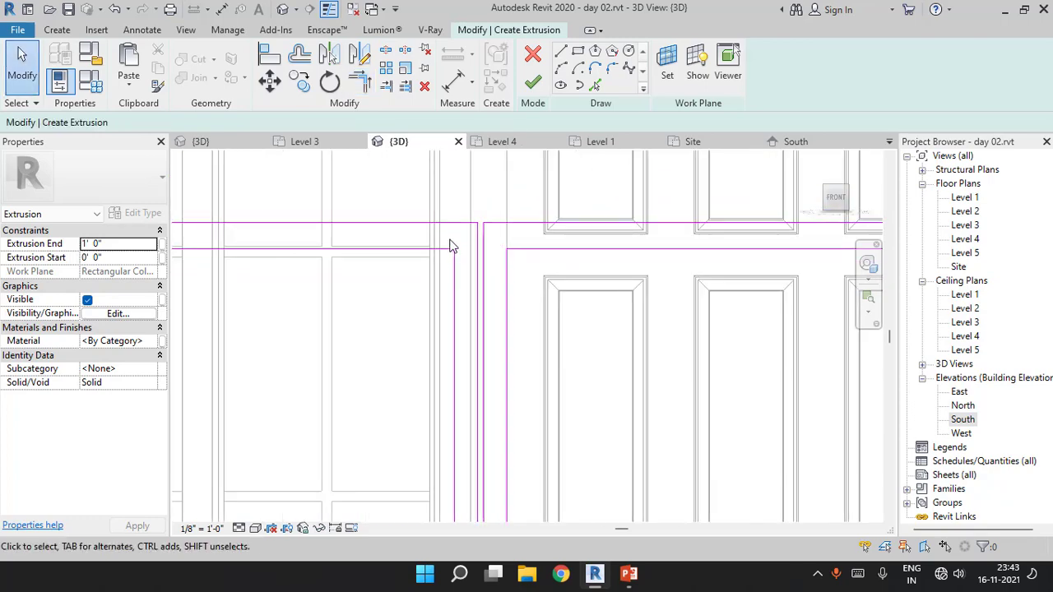
pyautogui.scroll(-2, 449, 247)
pyautogui.moveTo(482, 288); pyautogui.dragTo(534, 233, button='middle')
pyautogui.scroll(2, 494, 403)
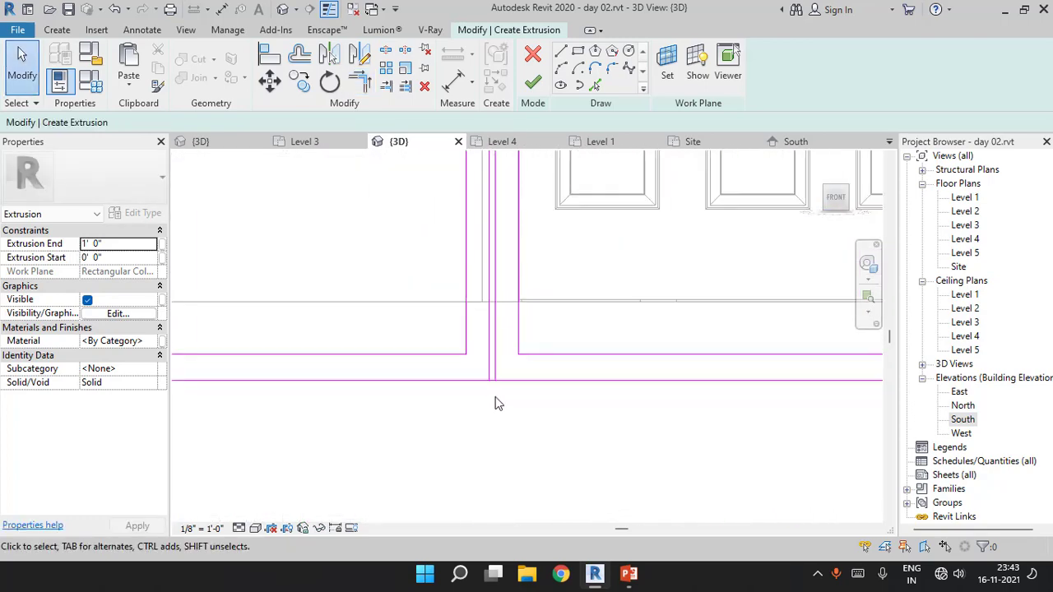
pyautogui.scroll(3, 491, 383)
pyautogui.scroll(2, 482, 345)
pyautogui.moveTo(464, 211); pyautogui.dragTo(472, 260, button='middle')
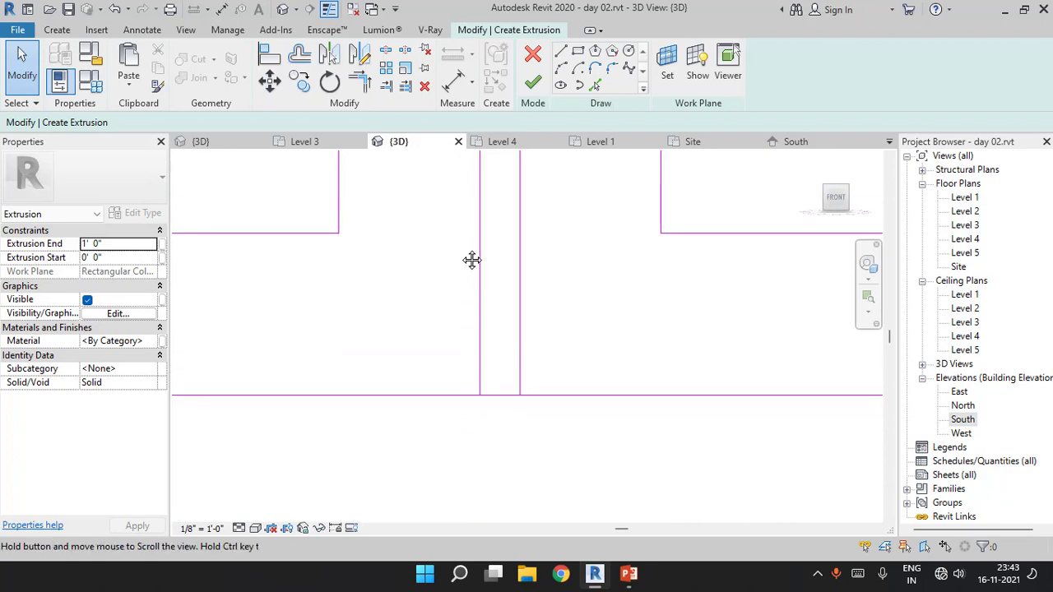
# Trim/extend the bottom lines into corners to close both leaf outlines
pyautogui.click(391, 50)
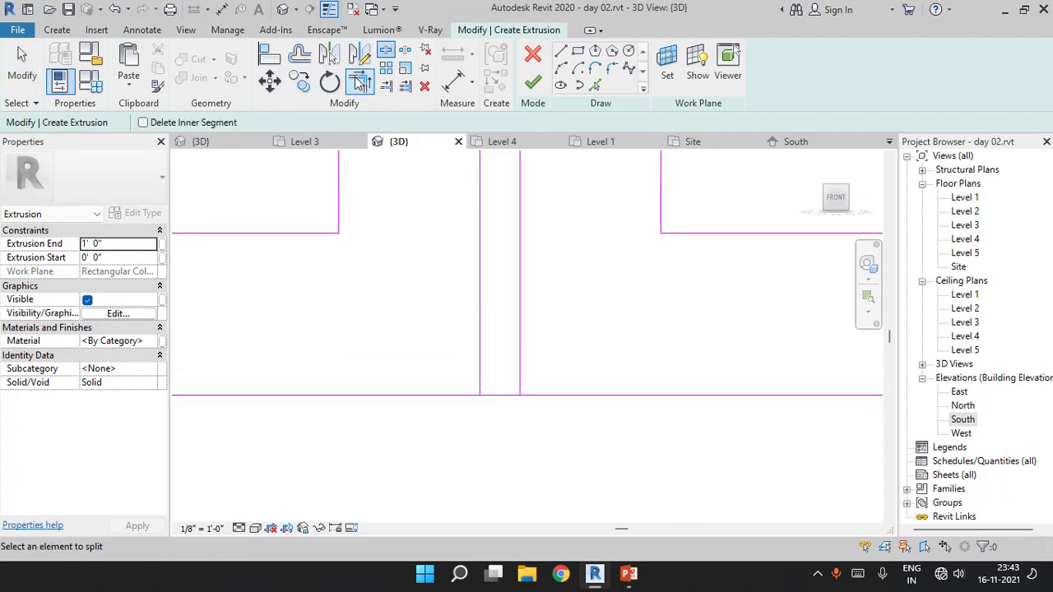
pyautogui.click(357, 74)
pyautogui.click(482, 396)
pyautogui.click(473, 400)
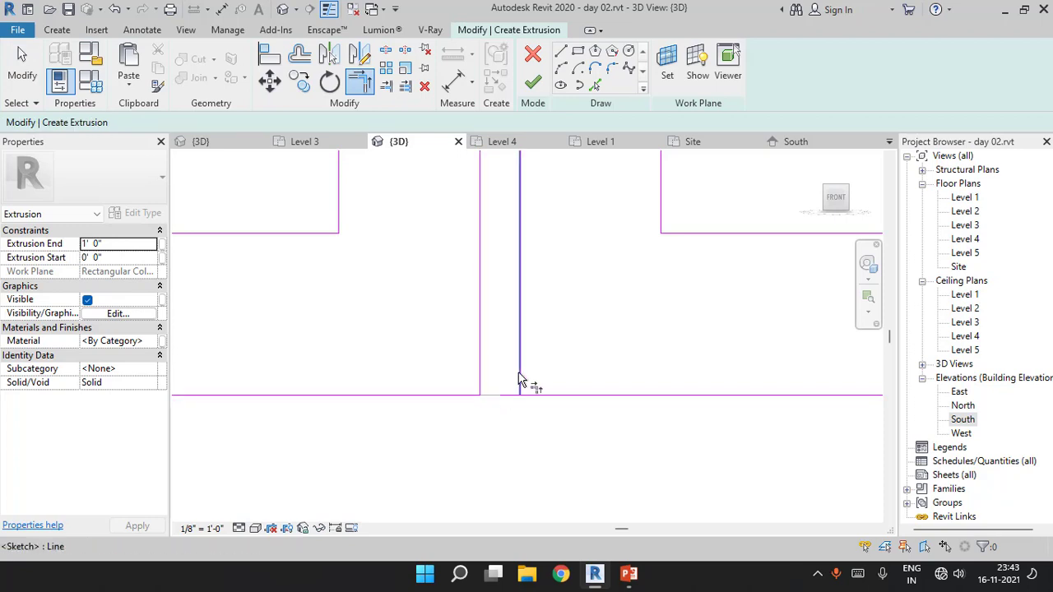
pyautogui.click(518, 380)
pyautogui.click(540, 397)
pyautogui.press('Escape')
pyautogui.scroll(-2, 522, 371)
# Move the left leaf's inner edge so its spacing dimension becomes 2.6"
pyautogui.scroll(-2, 522, 364)
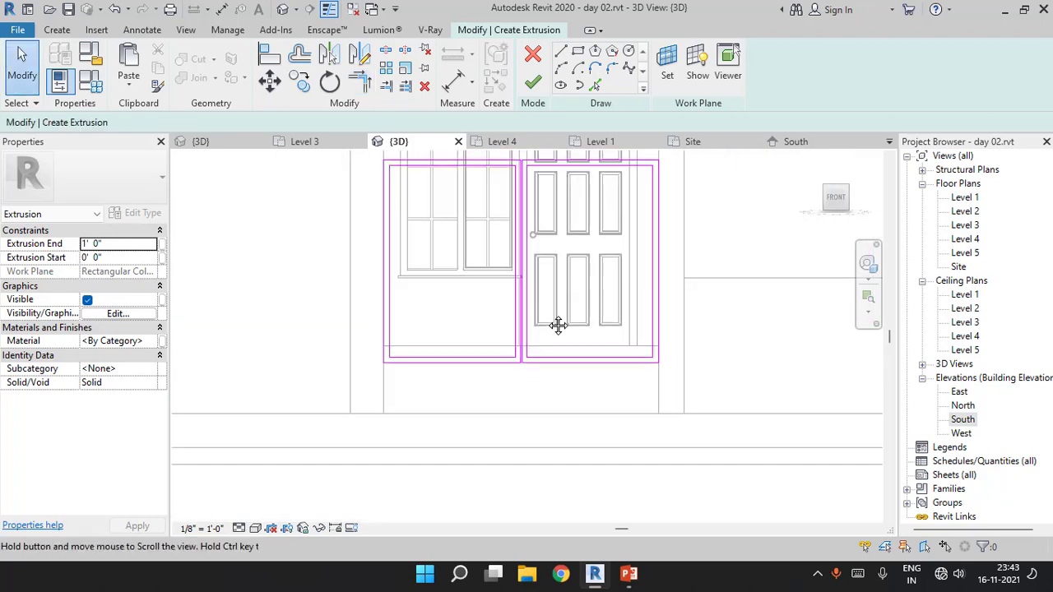
pyautogui.click(517, 247)
pyautogui.scroll(3, 530, 444)
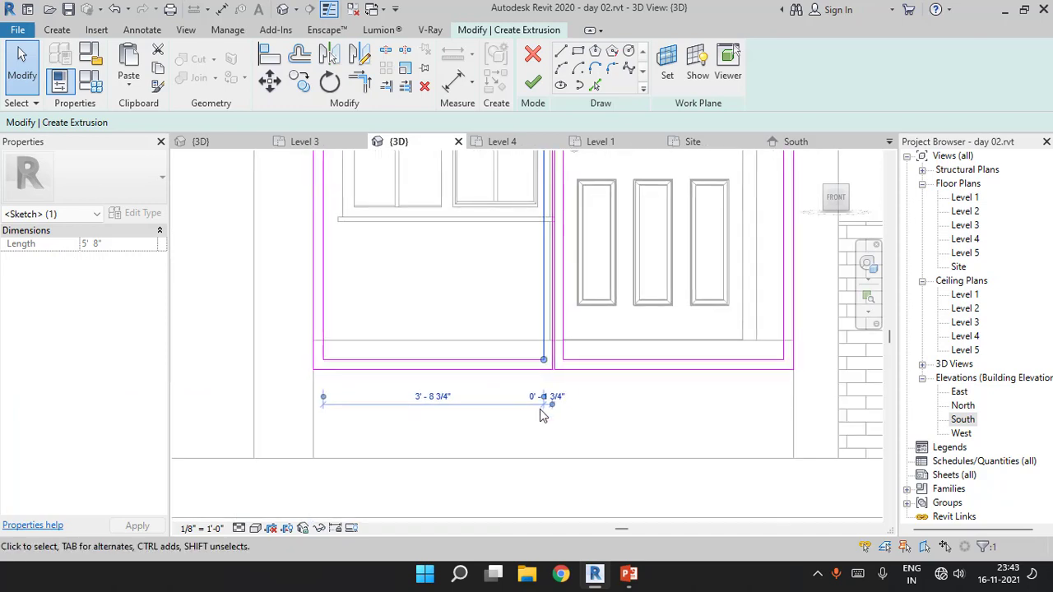
pyautogui.scroll(3, 540, 415)
pyautogui.click(563, 398)
pyautogui.write('2.6"')
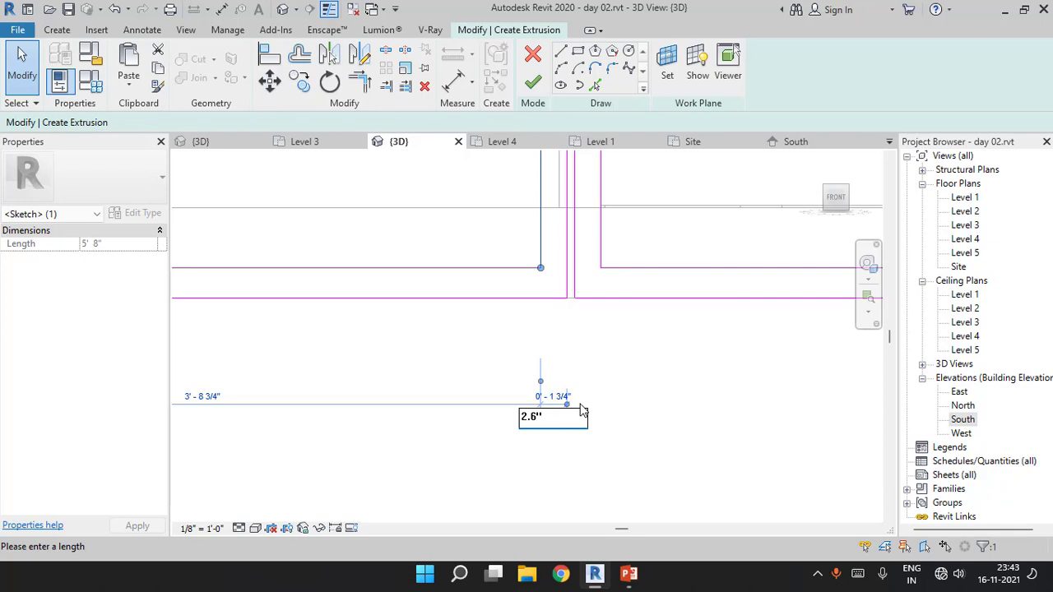
pyautogui.press('Return')
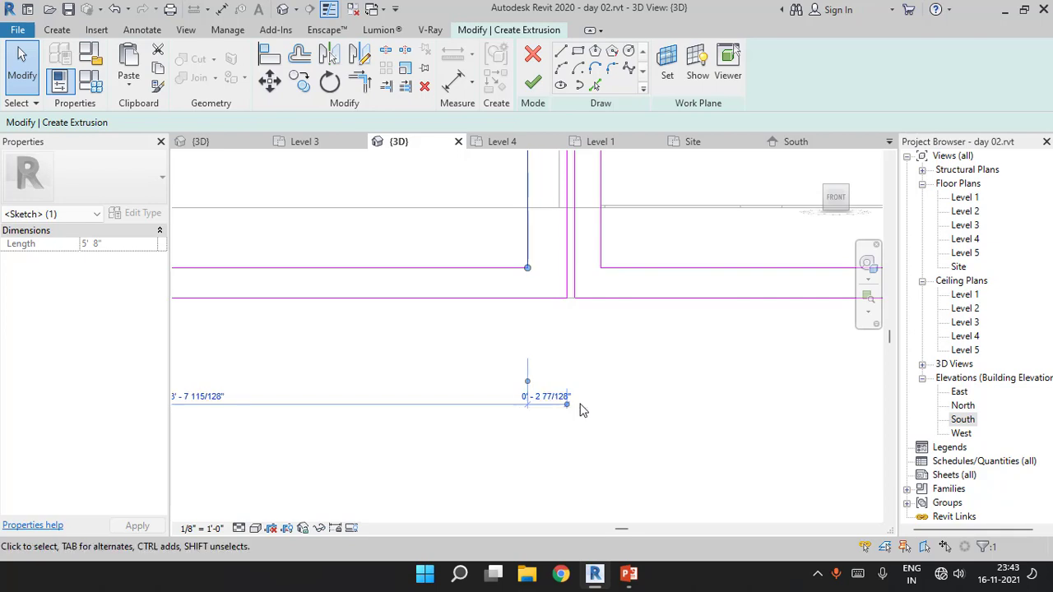
# Set the right leaf's inner edge spacing to 2.6" as well, then orbit the sketch
pyautogui.click(582, 410)
pyautogui.click(600, 251)
pyautogui.click(586, 286)
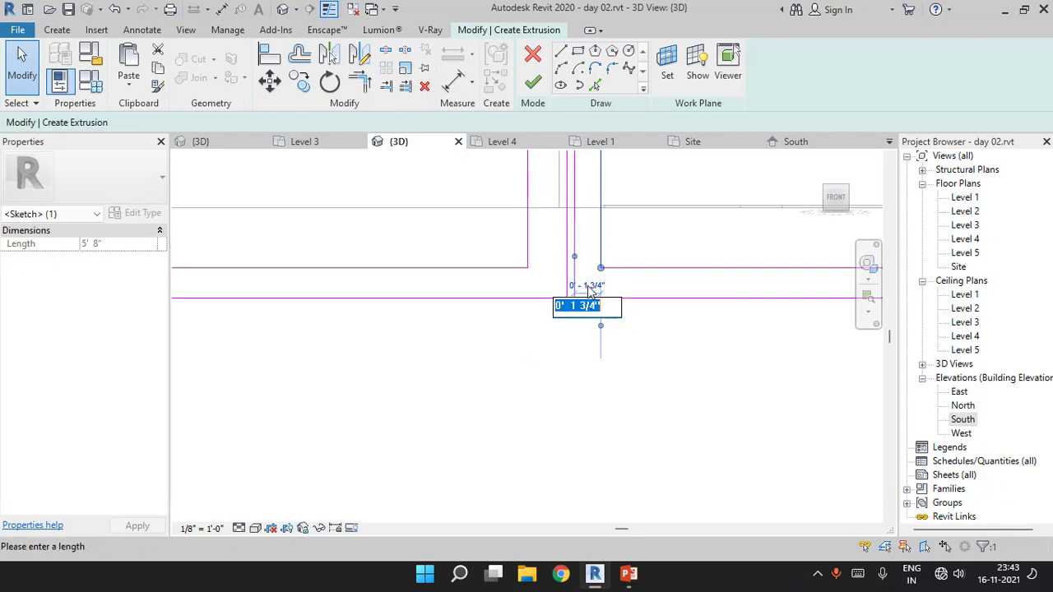
pyautogui.press('Return')
pyautogui.press('Escape')
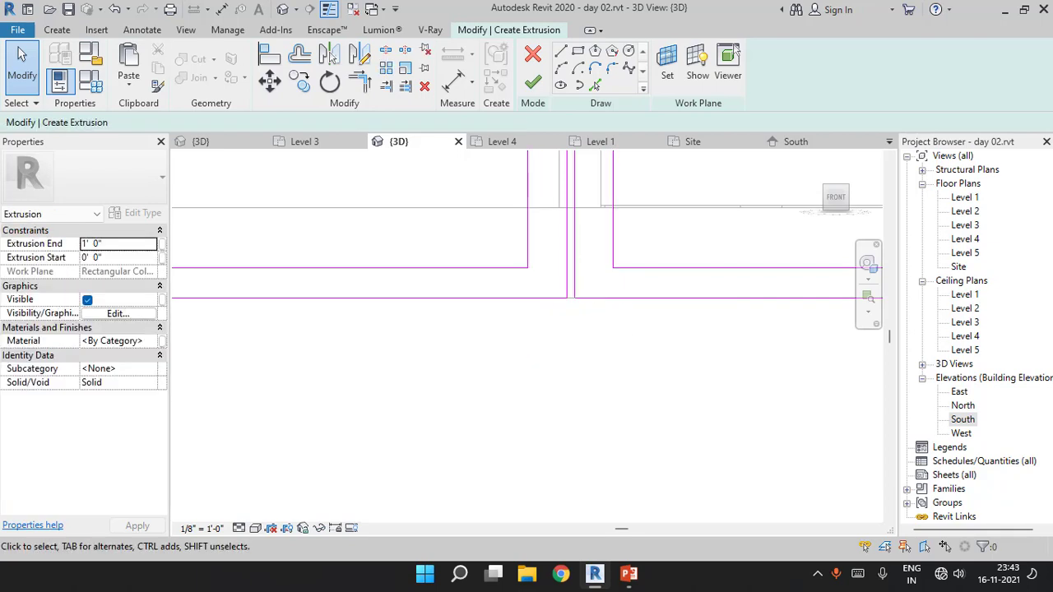
pyautogui.scroll(-2, 585, 303)
pyautogui.scroll(-2, 591, 260)
pyautogui.moveTo(591, 260)
pyautogui.mouseDown(button='middle')
pyautogui.moveTo(591, 287)
pyautogui.moveTo(564, 155)
pyautogui.mouseUp(button='middle')
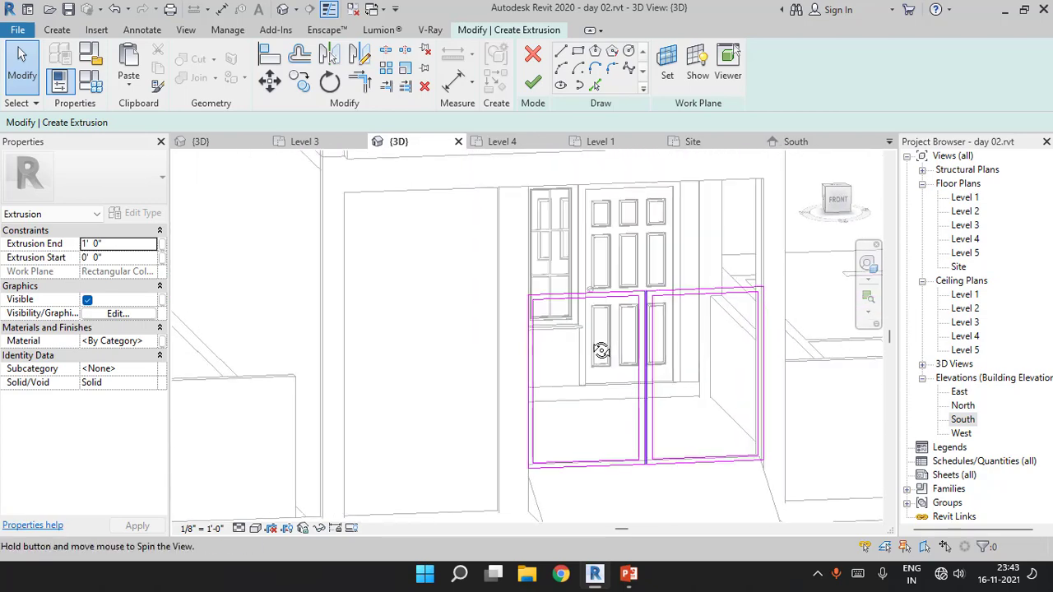
# Finish the sketch into a solid extrusion and set its extrusion start to -0' 5"
pyautogui.click(533, 93)
pyautogui.moveTo(500, 357)
pyautogui.keyDown('shift'); pyautogui.mouseDown(button='middle')
pyautogui.moveTo(609, 255)
pyautogui.moveTo(556, 224)
pyautogui.mouseUp(button='middle'); pyautogui.keyUp('shift')
pyautogui.scroll(2, 557, 224)
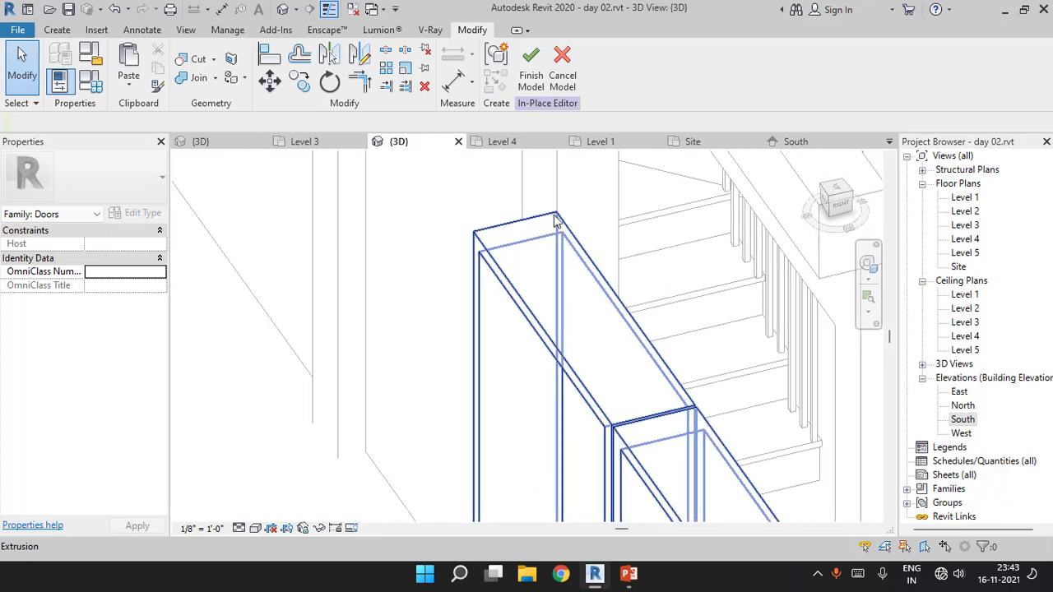
pyautogui.click(556, 224)
pyautogui.click(123, 258)
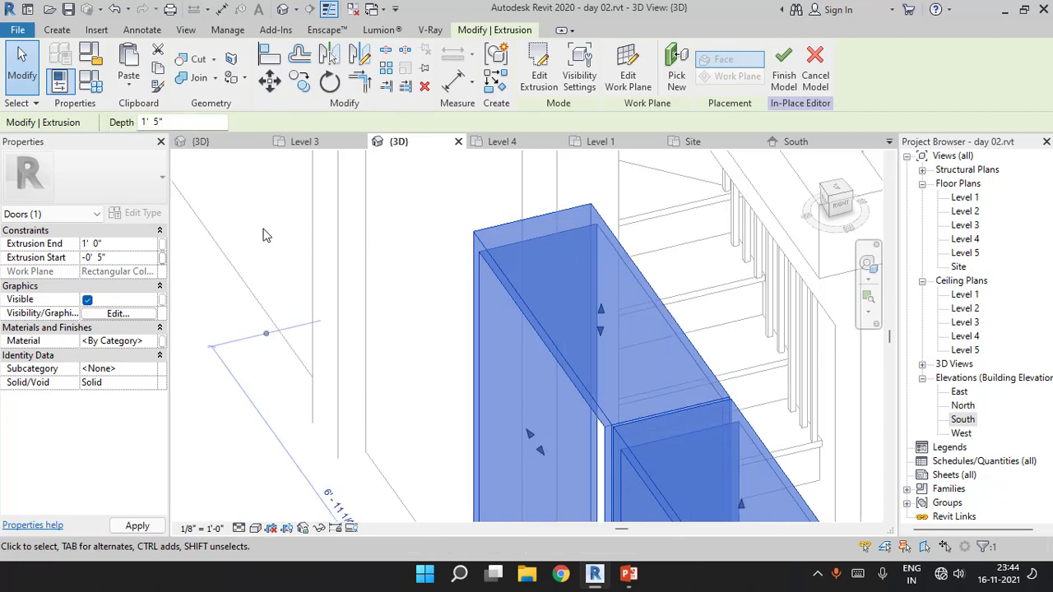
pyautogui.click(126, 244)
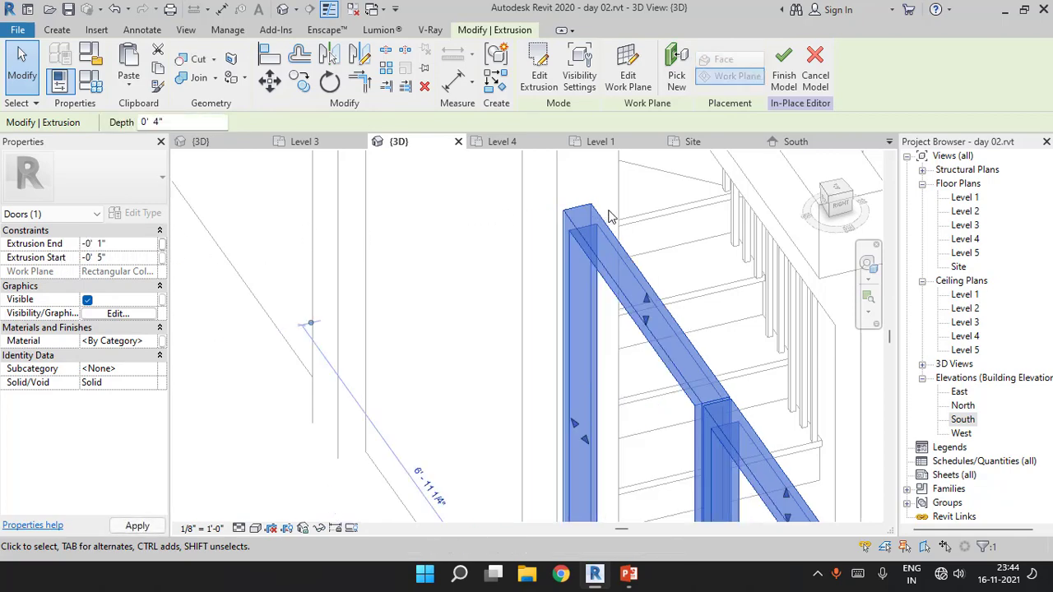
# Zoom out until the whole double-leaf gate frame is in view
pyautogui.scroll(3, 552, 207)
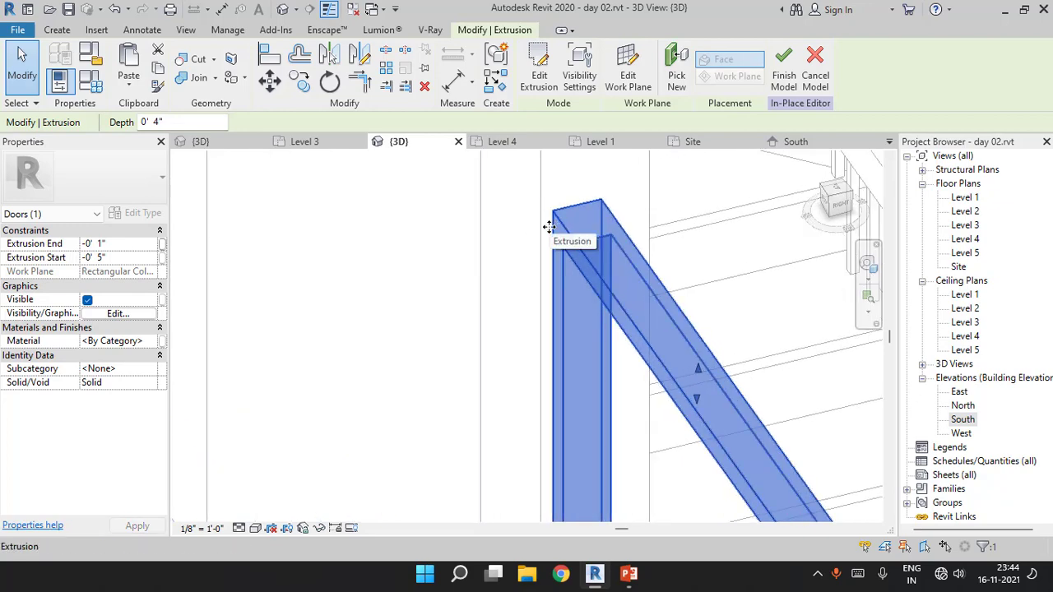
pyautogui.scroll(-2, 550, 227)
pyautogui.scroll(-2, 550, 227)
pyautogui.scroll(2, 549, 227)
pyautogui.scroll(2, 550, 227)
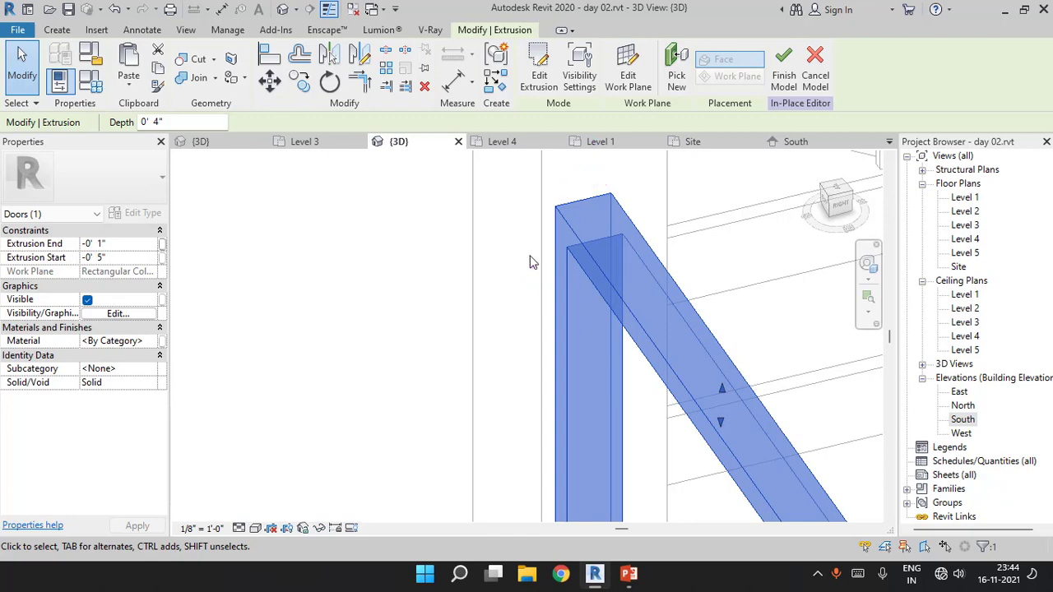
pyautogui.scroll(-3, 530, 262)
pyautogui.scroll(-3, 626, 312)
pyautogui.scroll(-2, 665, 329)
# Temporarily isolate the Gate frame extrusion in the 3D view
pyautogui.press('Escape')
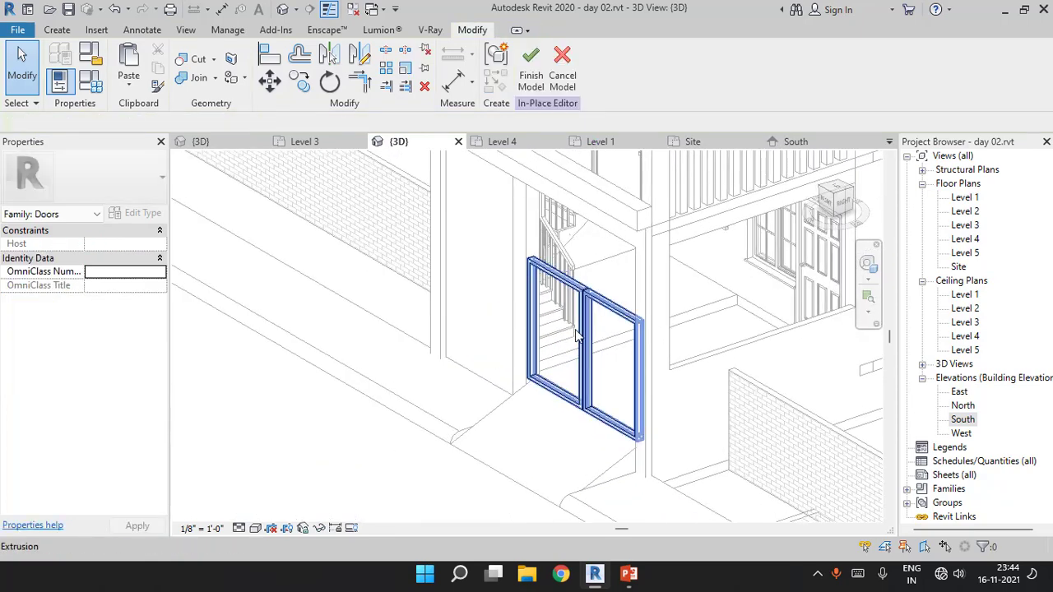
pyautogui.scroll(2, 577, 336)
pyautogui.click(578, 336)
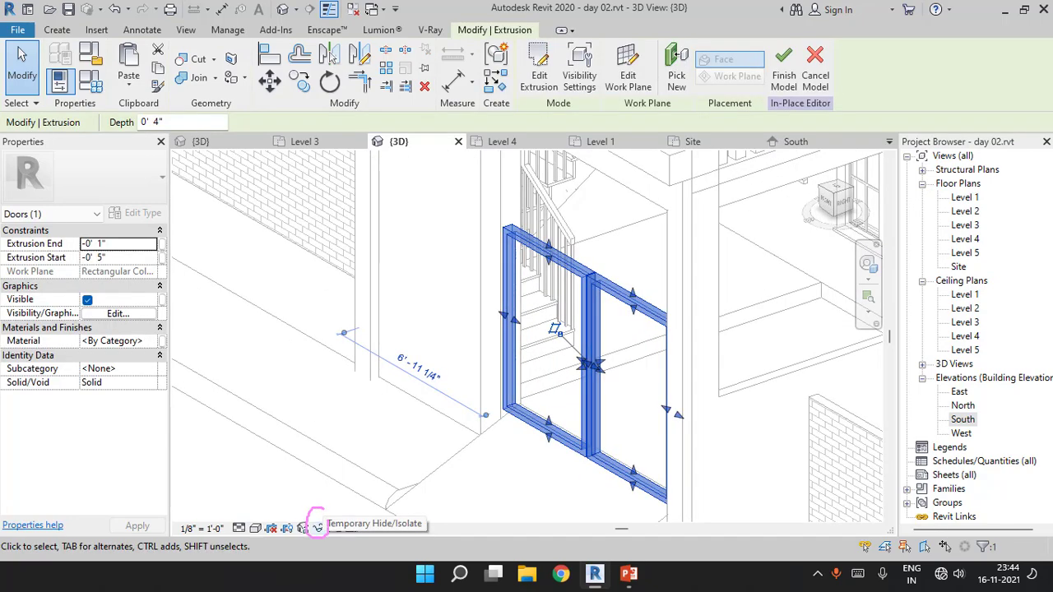
pyautogui.click(320, 529)
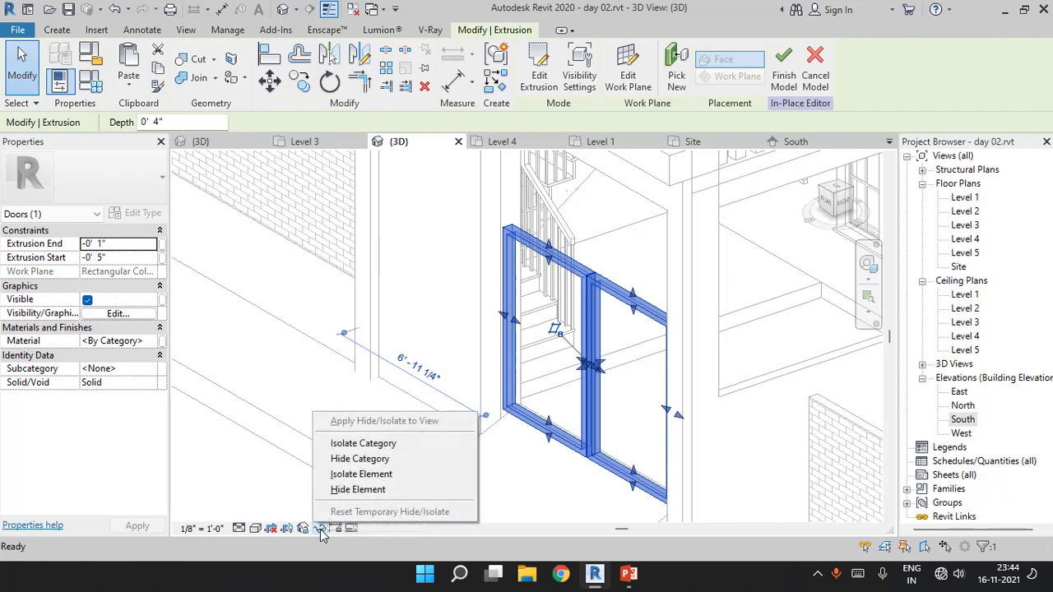
pyautogui.click(350, 476)
pyautogui.moveTo(534, 370)
pyautogui.keyDown('shift'); pyautogui.mouseDown(button='middle')
pyautogui.moveTo(718, 369)
pyautogui.moveTo(554, 430)
pyautogui.moveTo(650, 409)
pyautogui.moveTo(636, 402)
pyautogui.mouseUp(button='middle'); pyautogui.keyUp('shift')
# Deselect the frame and snap the view to the FRONT face of the ViewCube
pyautogui.click(563, 445)
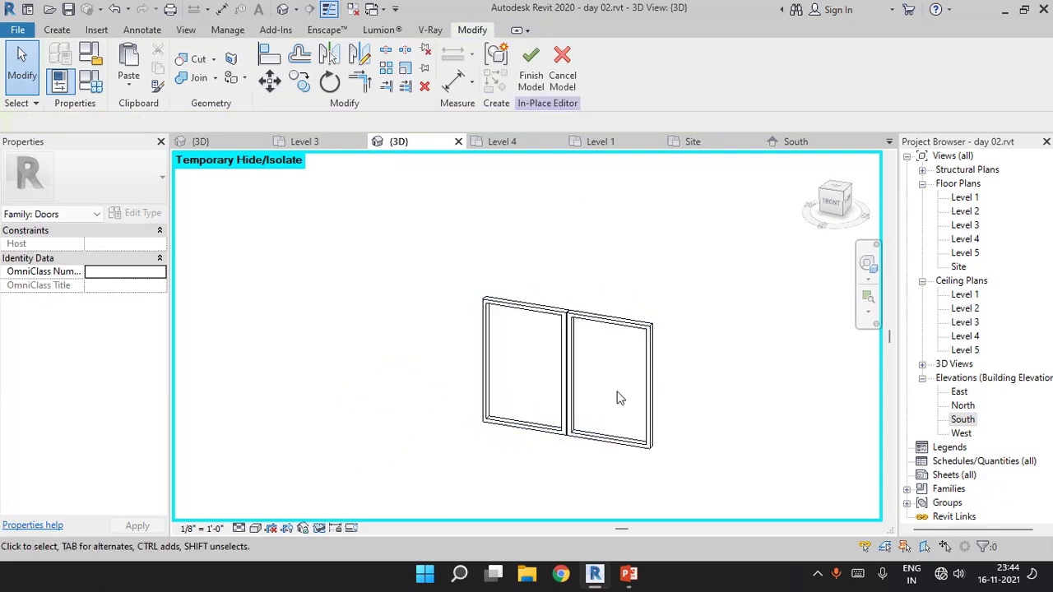
pyautogui.click(835, 202)
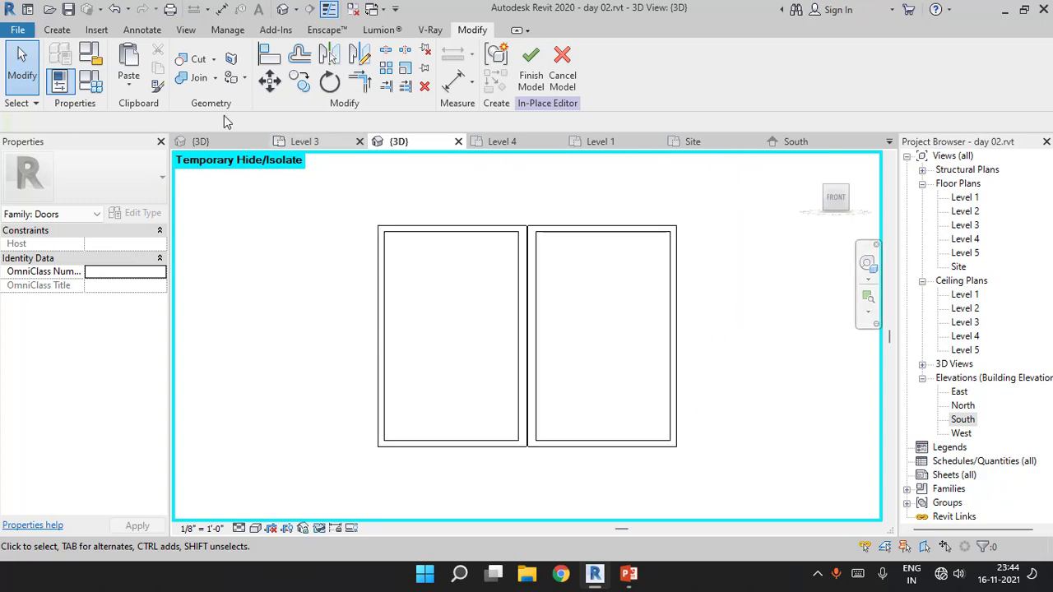
pyautogui.click(57, 30)
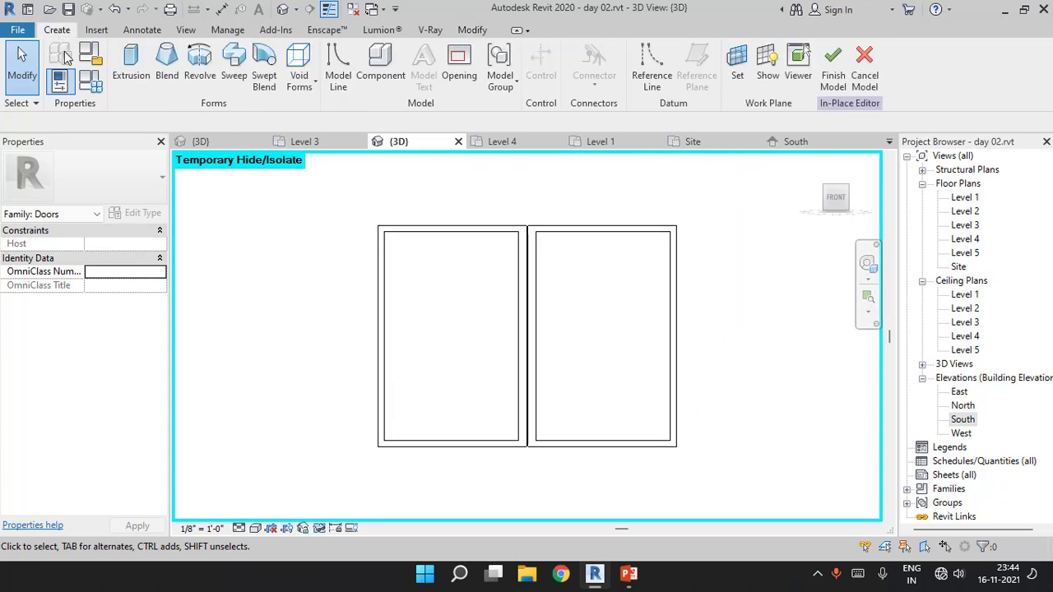
# Start a new extrusion with the frame's front face as the work plane
pyautogui.click(131, 66)
pyautogui.click(667, 60)
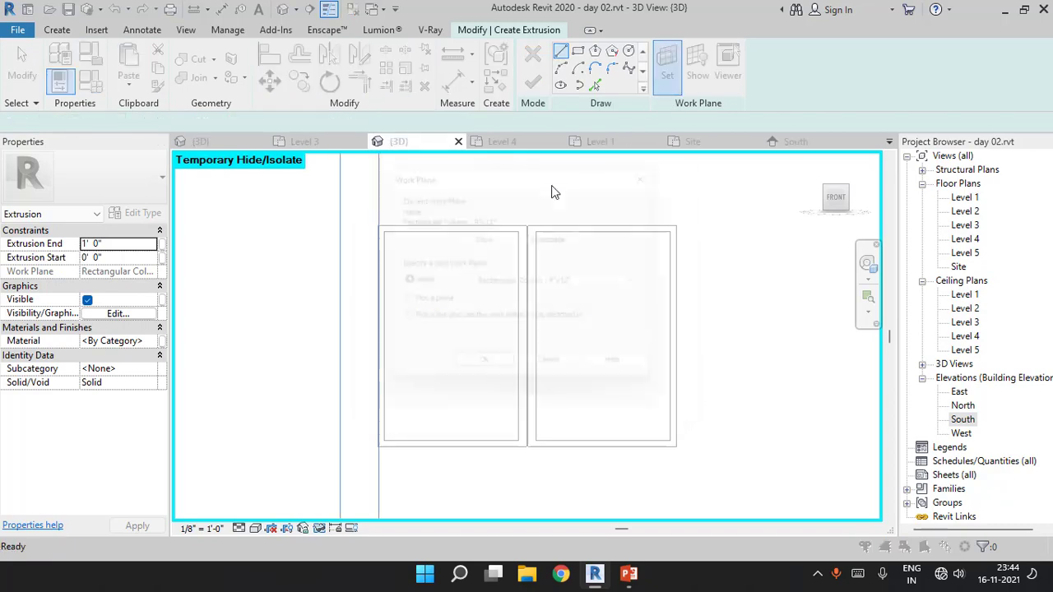
pyautogui.click(477, 376)
pyautogui.scroll(3, 441, 239)
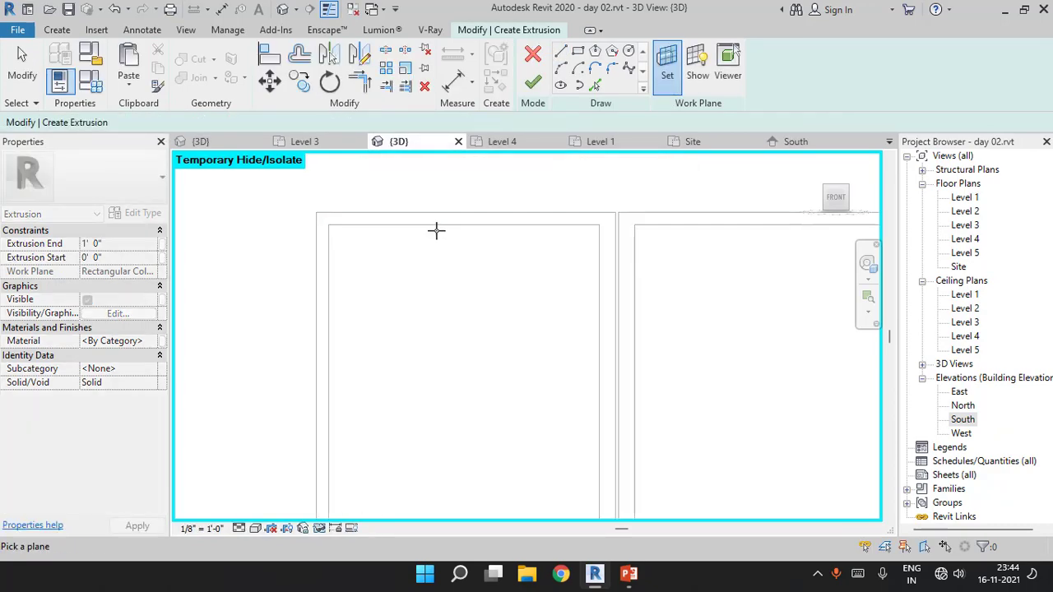
pyautogui.click(433, 220)
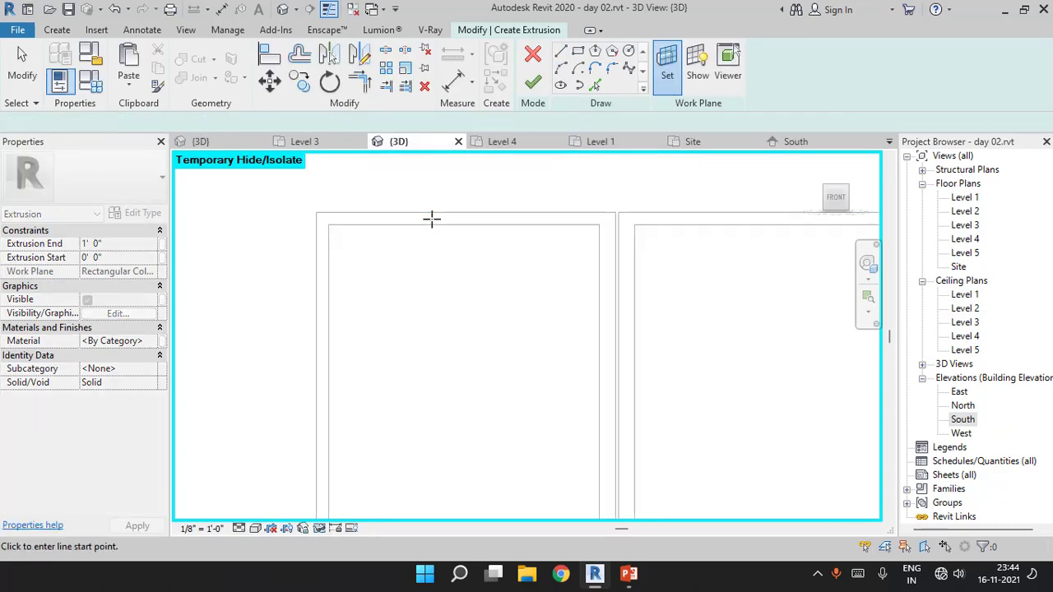
# Draw a narrow vertical bar rectangle in each gate leaf
pyautogui.click(579, 52)
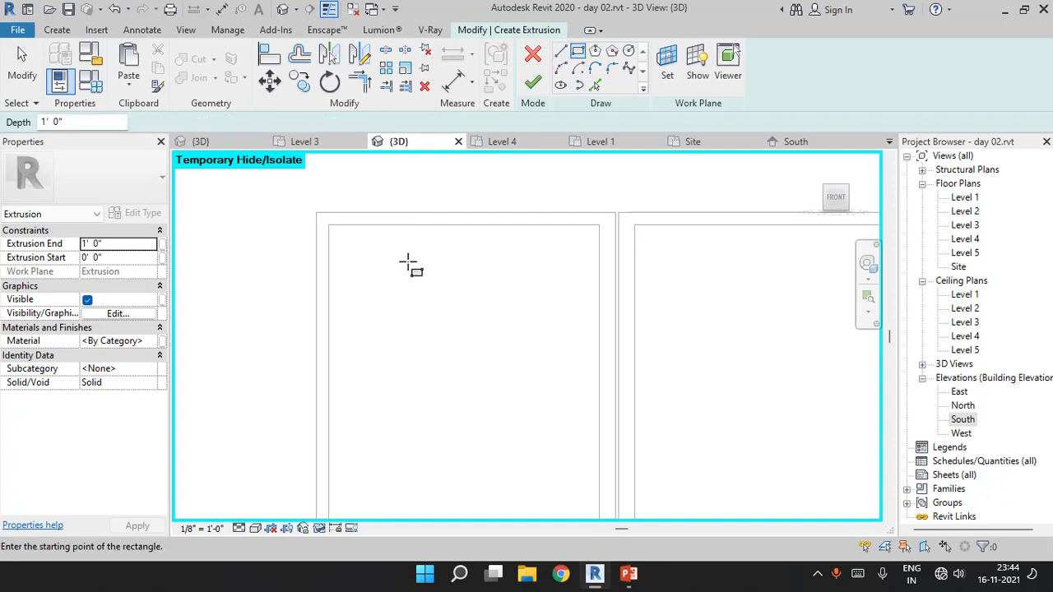
pyautogui.click(395, 231)
pyautogui.scroll(-2, 407, 237)
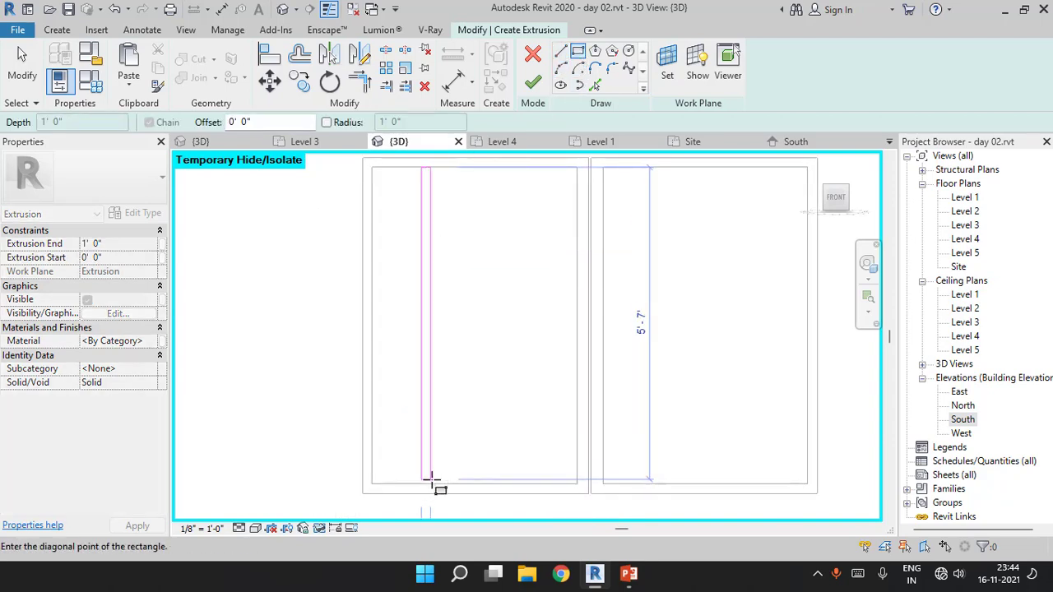
pyautogui.click(431, 484)
pyautogui.click(732, 479)
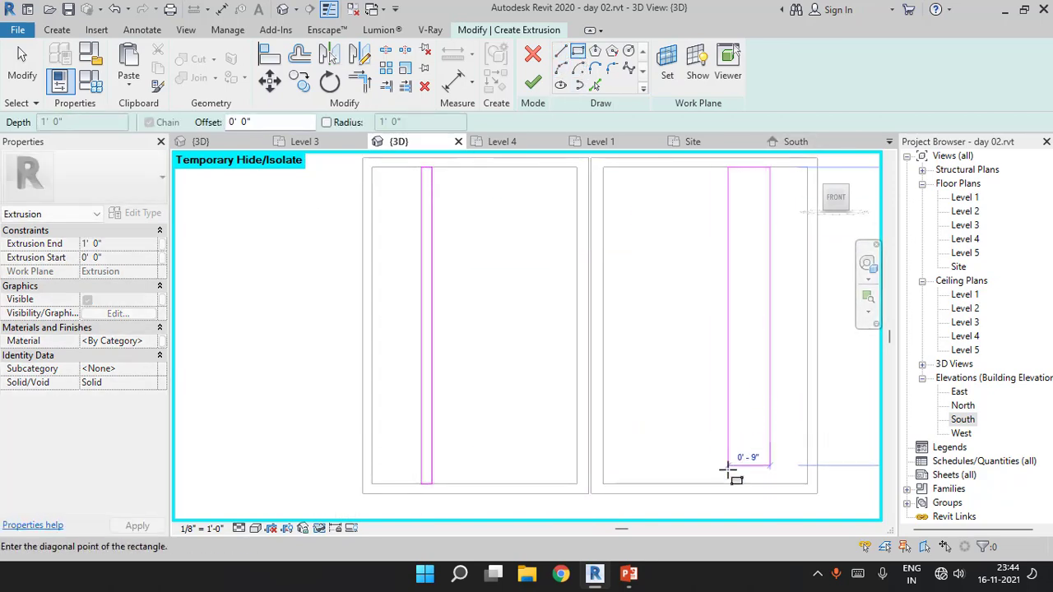
pyautogui.press('Escape')
pyautogui.press('Escape')
# Place the left bar 1' from the frame and make it 2" wide
pyautogui.scroll(2, 474, 272)
pyautogui.scroll(1, 473, 273)
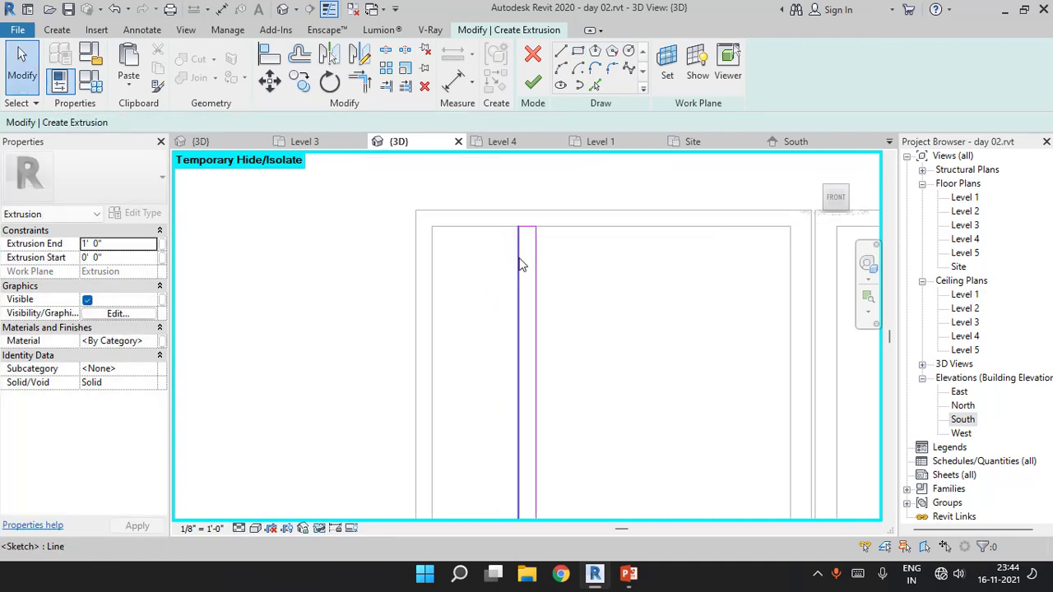
pyautogui.click(520, 247)
pyautogui.click(471, 189)
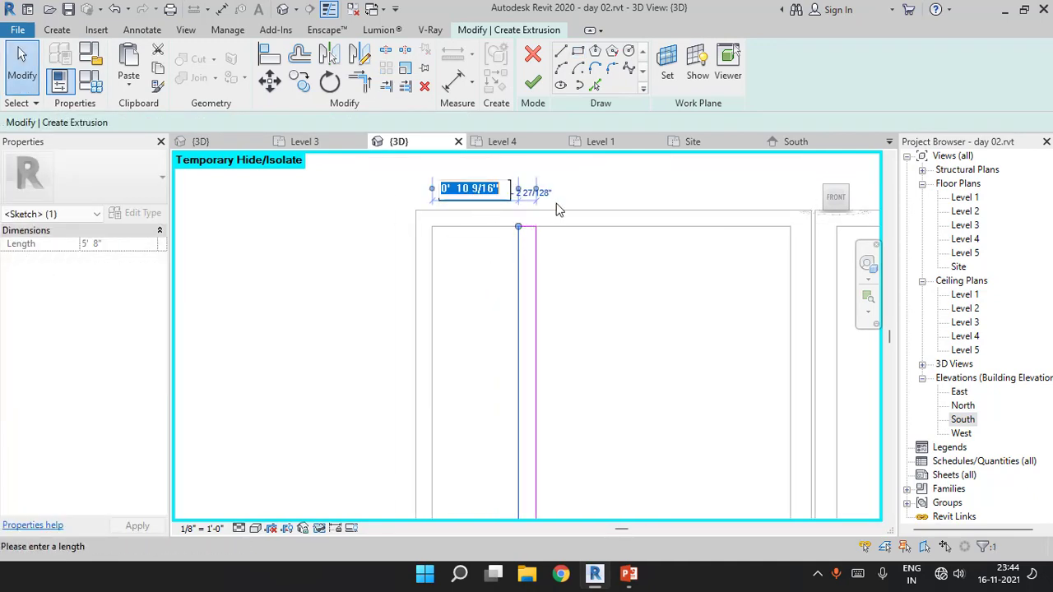
pyautogui.press('Return')
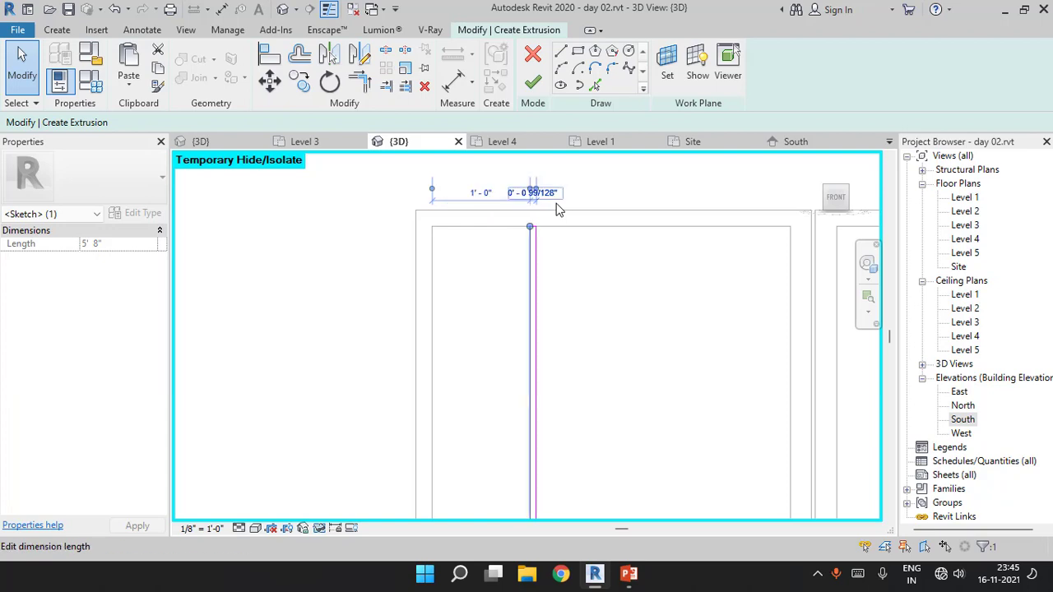
pyautogui.scroll(2, 533, 254)
pyautogui.scroll(-2, 533, 254)
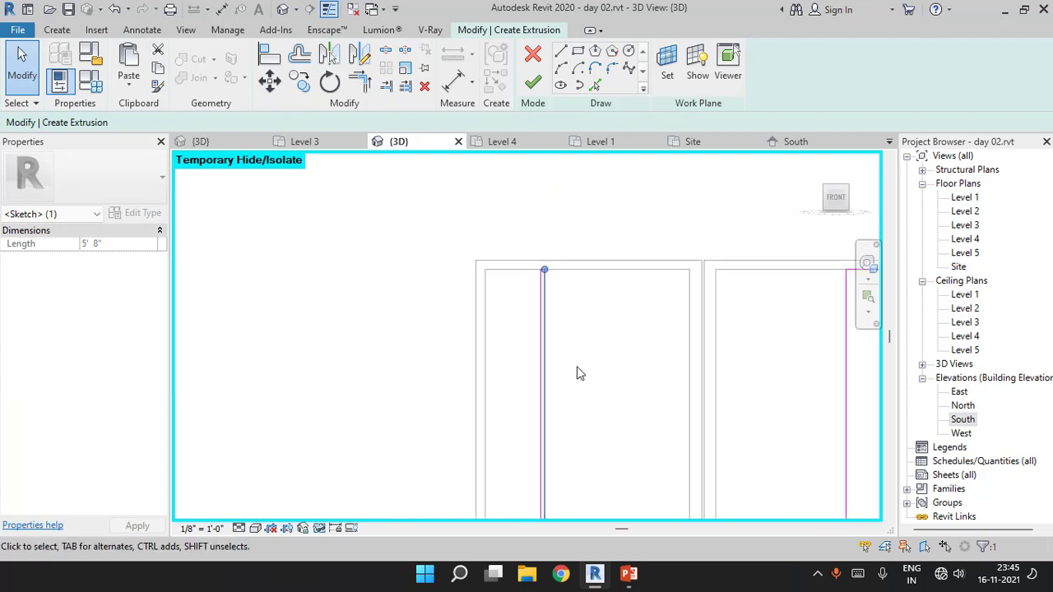
pyautogui.scroll(2, 545, 435)
pyautogui.click(561, 404)
pyautogui.write('2"')
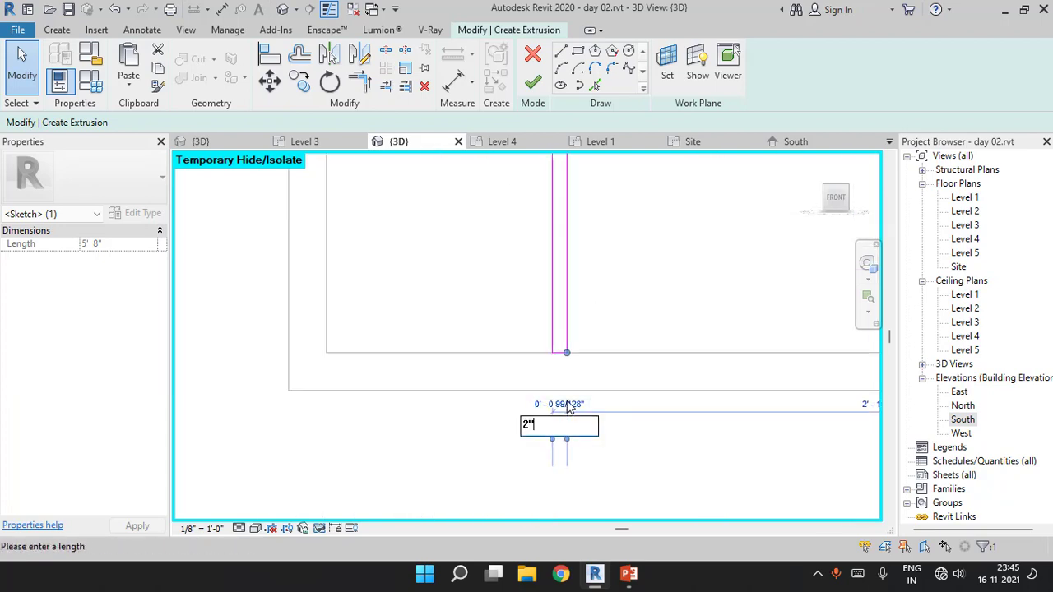
pyautogui.press('Return')
pyautogui.click(567, 401)
pyautogui.scroll(-2, 576, 383)
pyautogui.scroll(-2, 593, 346)
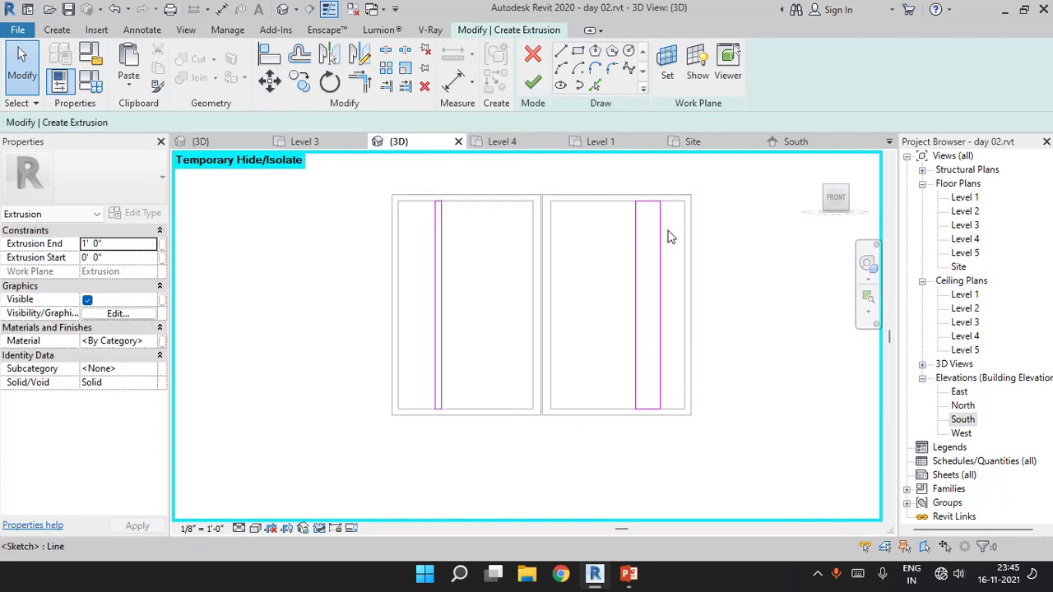
# Give the right bar a 2" width and 1' spacing from the frame
pyautogui.click(667, 204)
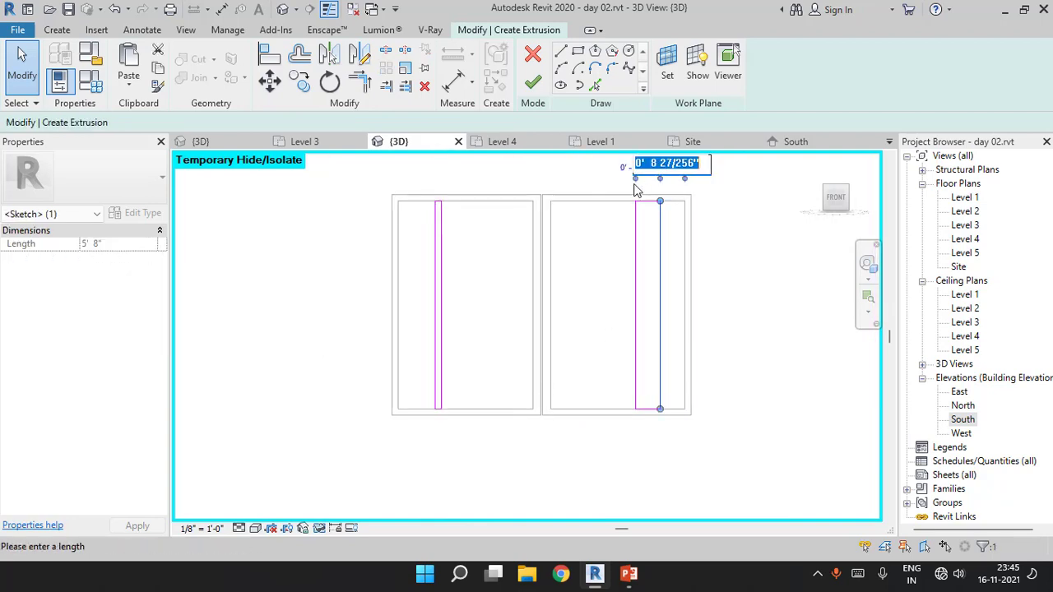
pyautogui.write('2')
pyautogui.press('Return')
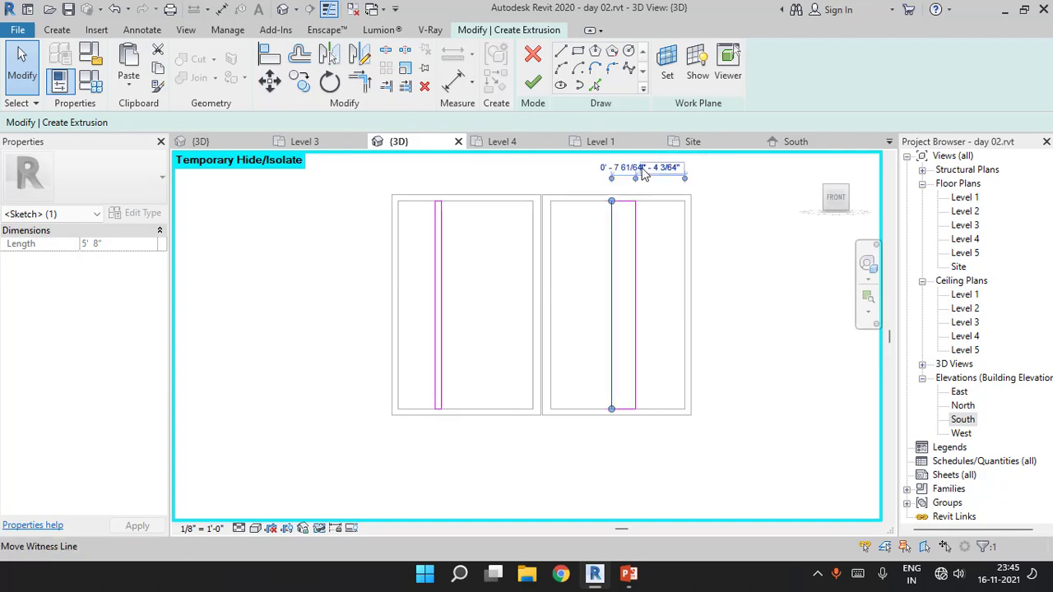
pyautogui.write("1'")
pyautogui.press('Return')
pyautogui.click(620, 219)
pyautogui.scroll(2, 620, 219)
pyautogui.moveTo(614, 228); pyautogui.dragTo(668, 230)
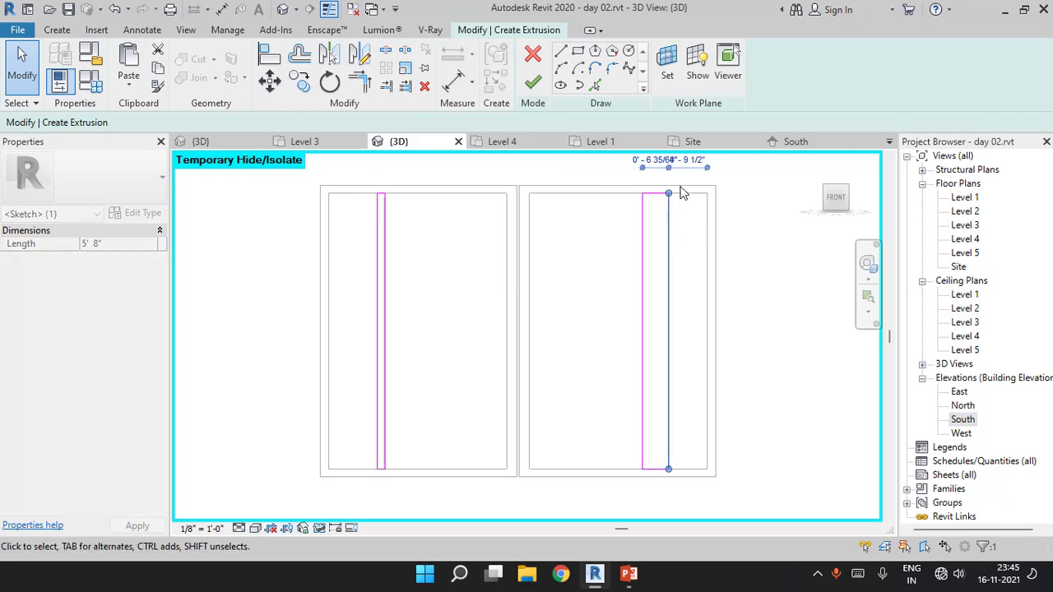
pyautogui.click(695, 161)
pyautogui.press('Return')
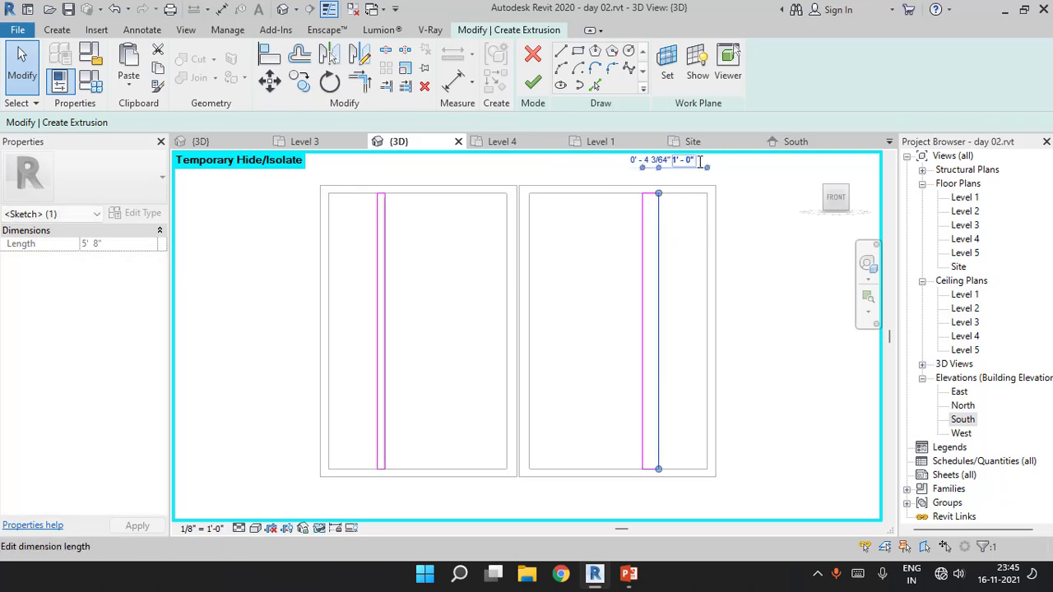
pyautogui.click(642, 240)
pyautogui.scroll(2, 662, 501)
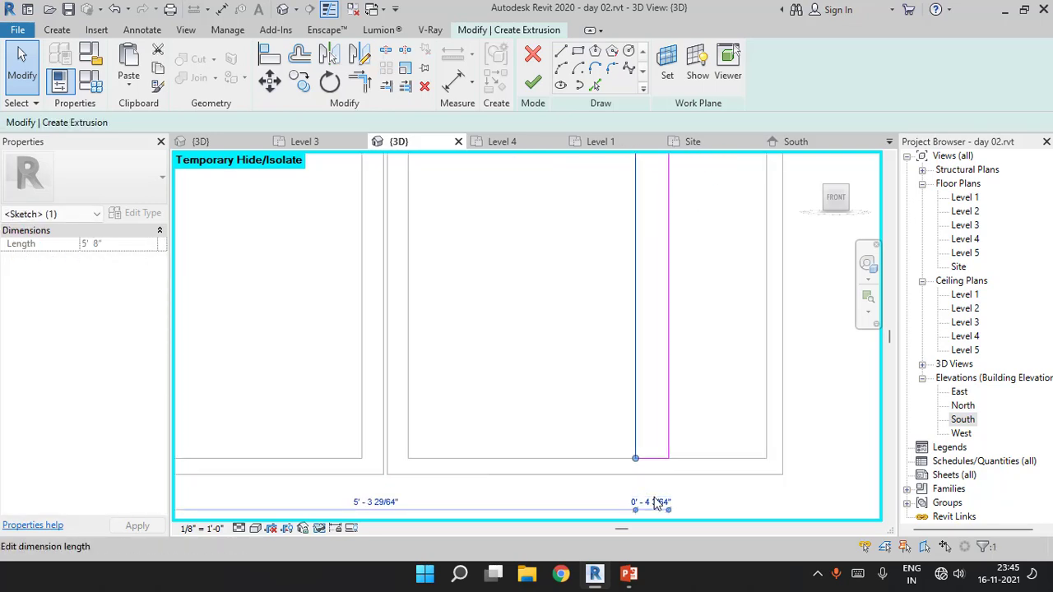
pyautogui.press('Escape')
pyautogui.scroll(-2, 649, 369)
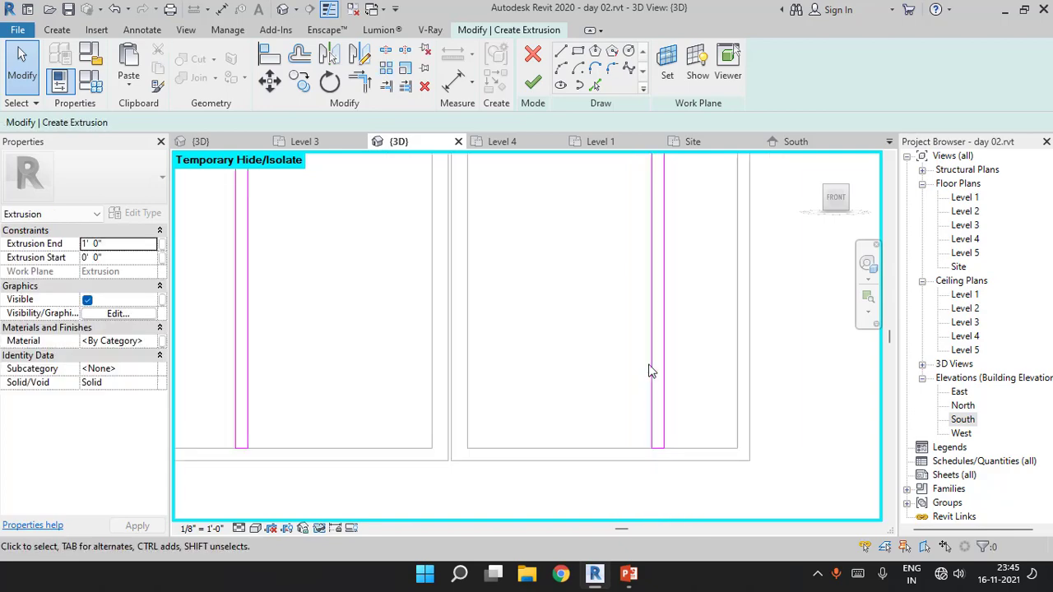
pyautogui.scroll(-2, 644, 337)
pyautogui.scroll(-1, 646, 356)
pyautogui.keyDown('shift'); pyautogui.moveTo(646, 356); pyautogui.dragTo(724, 419, button='middle'); pyautogui.keyUp('shift')
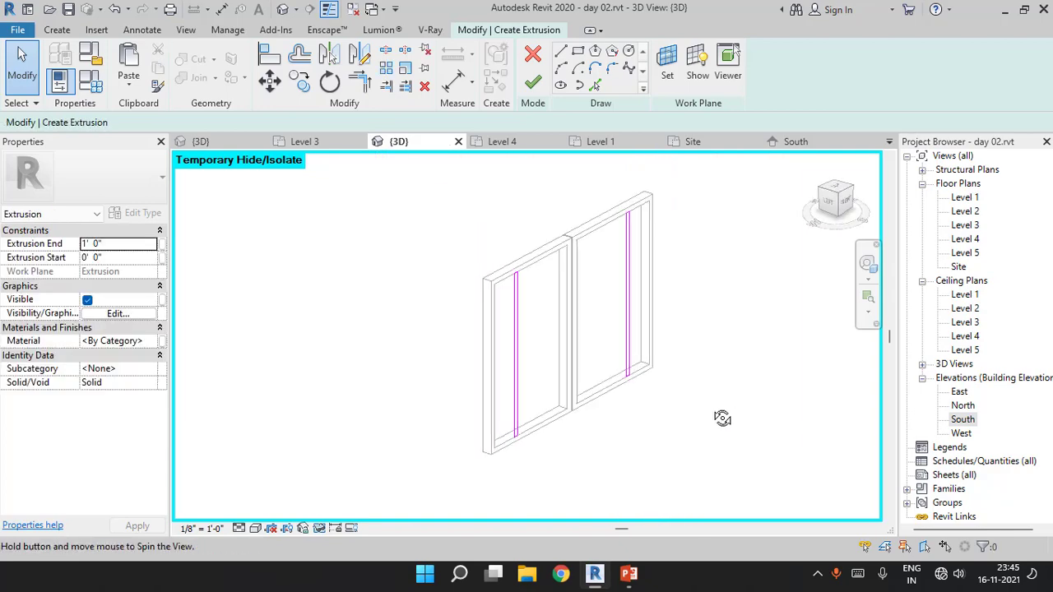
# Finish the bars into solid extrusions and try aligning them to the frame's top corner
pyautogui.click(533, 81)
pyautogui.moveTo(677, 260)
pyautogui.keyDown('shift'); pyautogui.mouseDown(button='middle')
pyautogui.moveTo(435, 288)
pyautogui.moveTo(387, 271)
pyautogui.mouseUp(button='middle'); pyautogui.keyUp('shift')
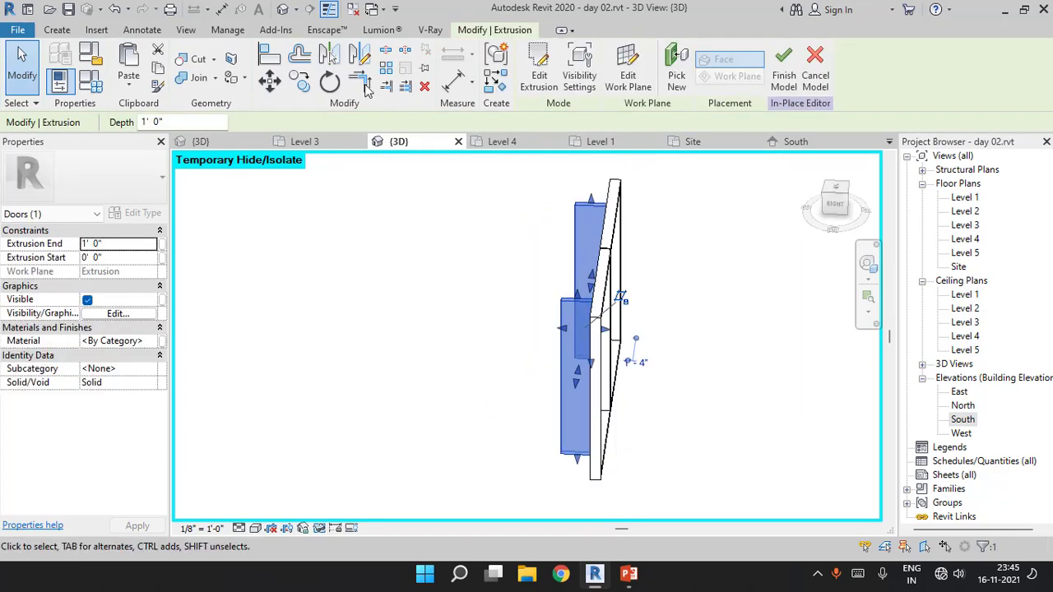
pyautogui.click(266, 66)
pyautogui.keyDown('shift'); pyautogui.moveTo(493, 247); pyautogui.dragTo(568, 251, button='middle'); pyautogui.keyUp('shift')
pyautogui.scroll(3, 569, 252)
pyautogui.scroll(1, 629, 275)
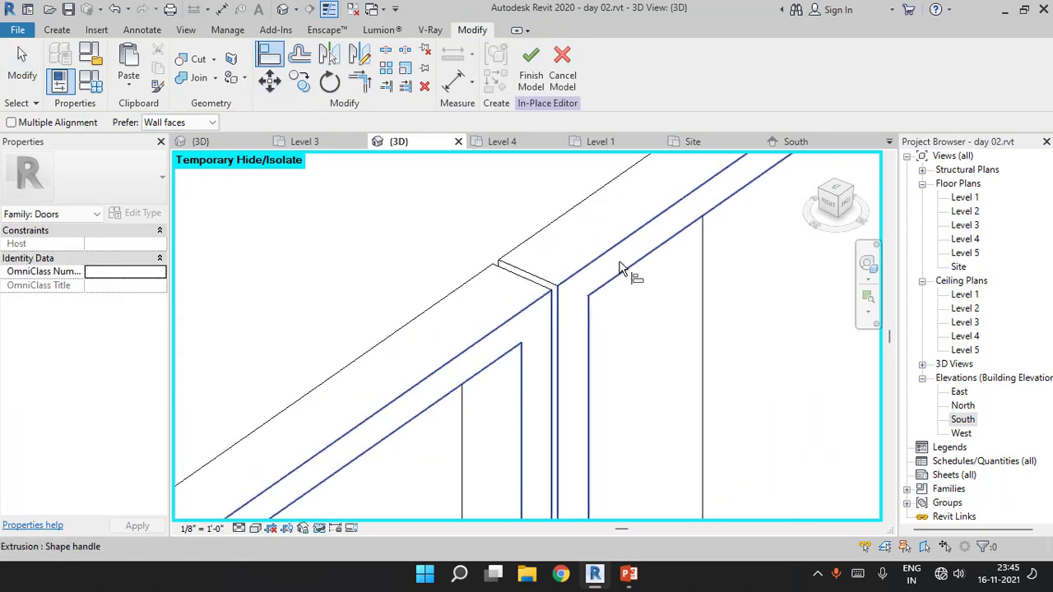
pyautogui.moveTo(623, 271)
pyautogui.keyDown('shift'); pyautogui.mouseDown(button='middle')
pyautogui.moveTo(579, 318)
pyautogui.moveTo(679, 419)
pyautogui.moveTo(623, 430)
pyautogui.mouseUp(button='middle'); pyautogui.keyUp('shift')
pyautogui.click(619, 427)
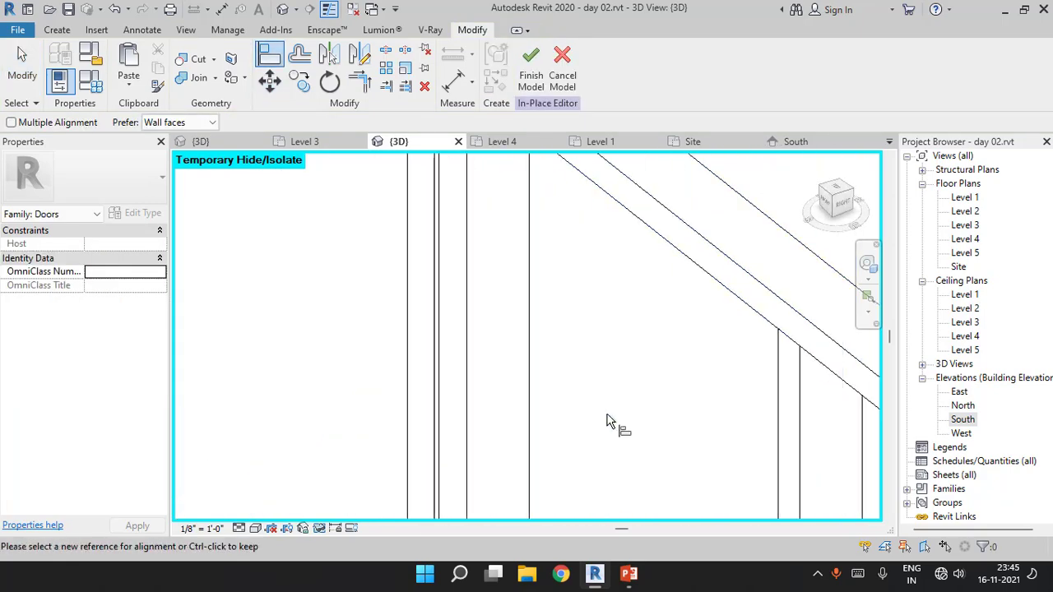
pyautogui.scroll(-3, 546, 416)
pyautogui.keyDown('shift'); pyautogui.moveTo(544, 416); pyautogui.dragTo(672, 404, button='middle'); pyautogui.keyUp('shift')
# Return the view straight to FRONT on the ViewCube
pyautogui.scroll(-2, 673, 362)
pyautogui.moveTo(673, 345)
pyautogui.keyDown('shift'); pyautogui.mouseDown(button='middle')
pyautogui.moveTo(735, 299)
pyautogui.moveTo(638, 299)
pyautogui.moveTo(670, 293)
pyautogui.mouseUp(button='middle'); pyautogui.keyUp('shift')
pyautogui.click(835, 200)
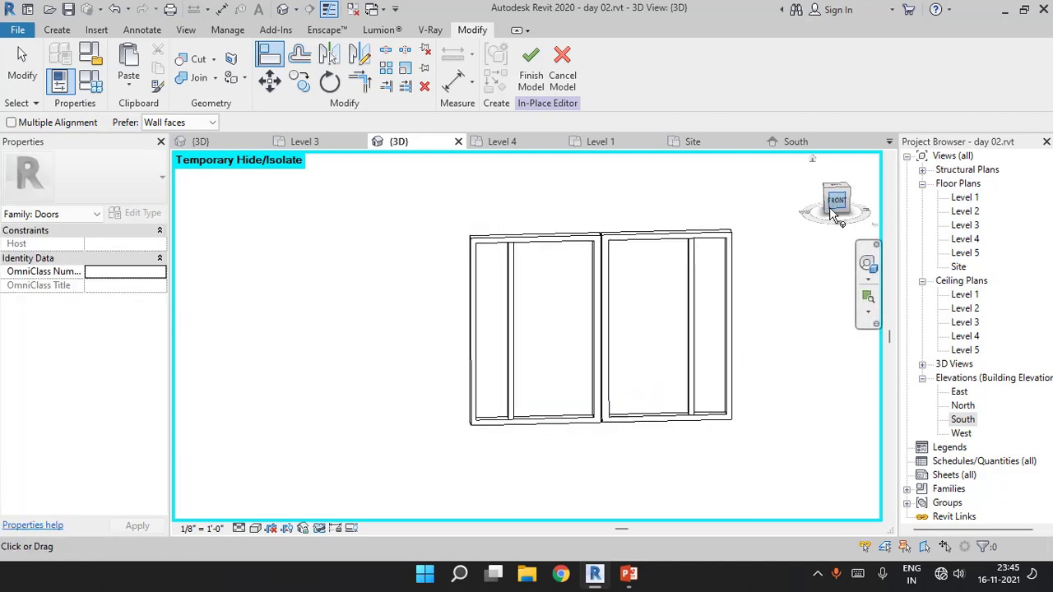
pyautogui.click(57, 31)
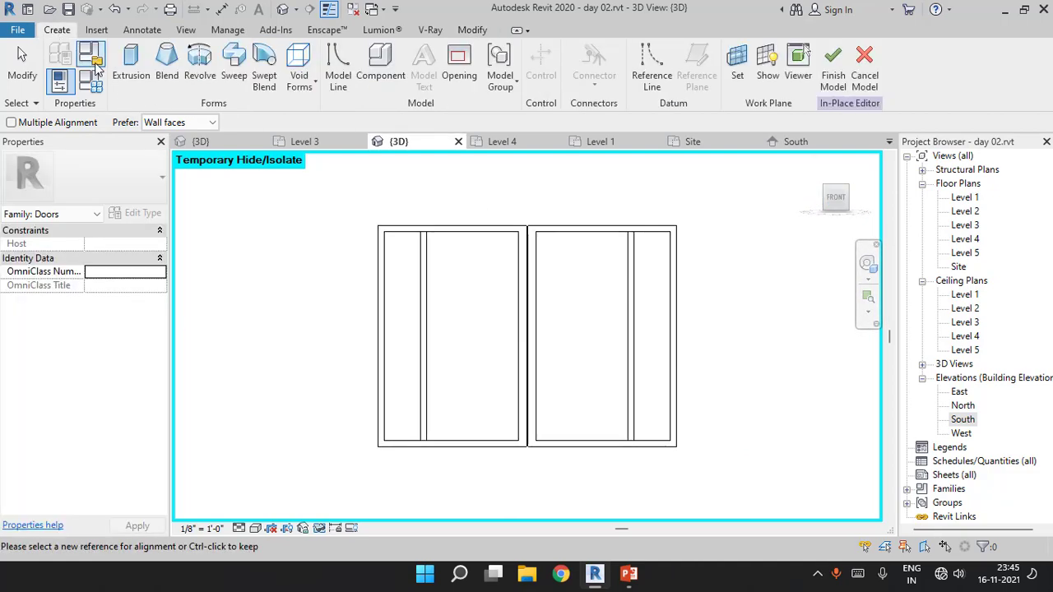
# Extrude tall side block rectangles over the left and right outer panels
pyautogui.click(130, 61)
pyautogui.scroll(3, 385, 236)
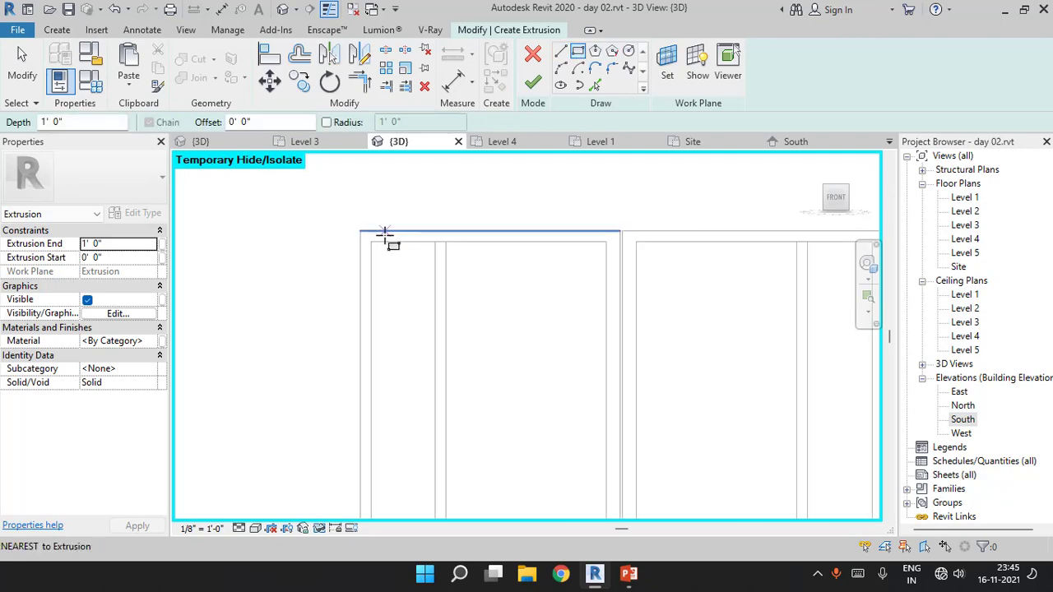
pyautogui.click(385, 237)
pyautogui.click(451, 459)
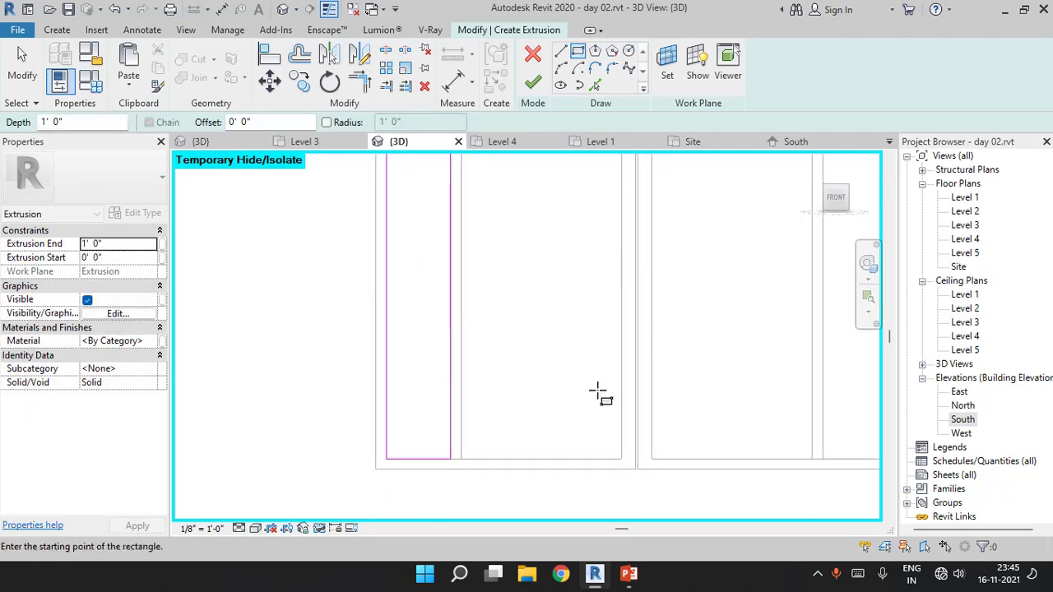
pyautogui.moveTo(598, 393); pyautogui.dragTo(557, 271, button='middle')
pyautogui.click(658, 188)
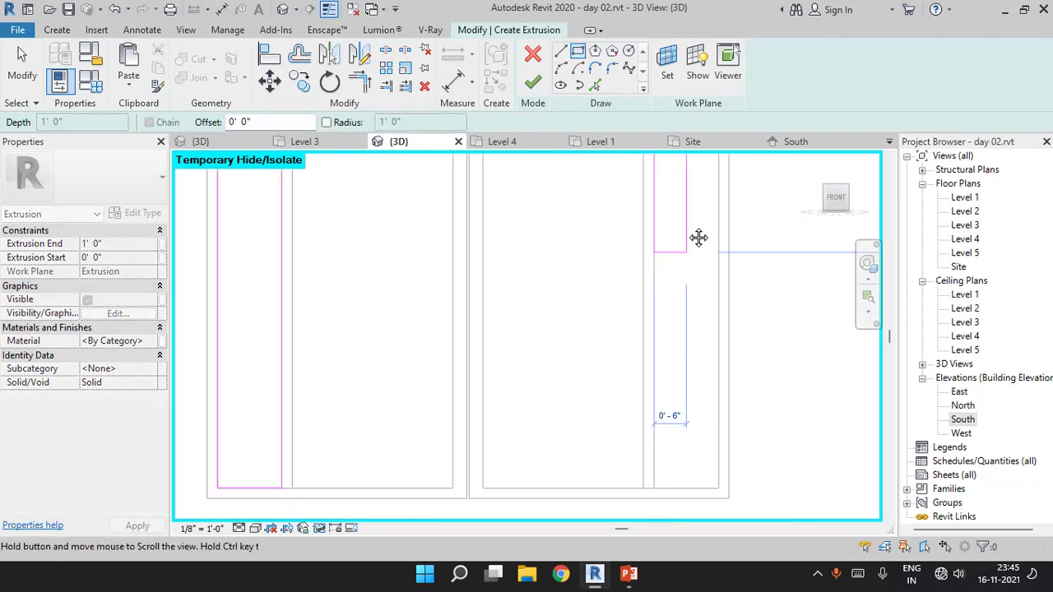
pyautogui.moveTo(699, 238); pyautogui.dragTo(701, 199, button='middle')
pyautogui.click(720, 448)
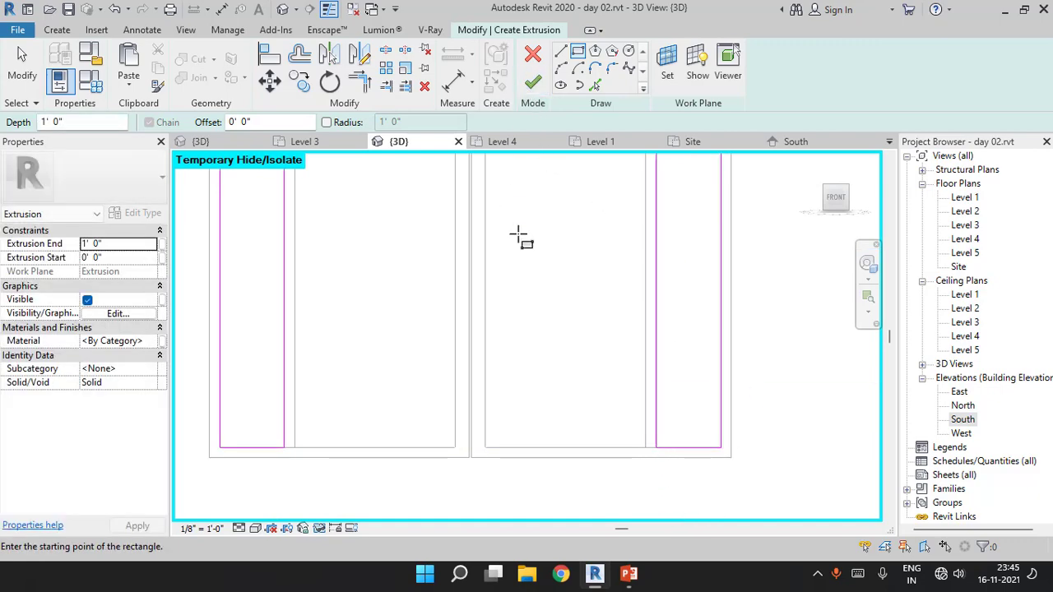
pyautogui.scroll(-2, 568, 308)
pyautogui.keyDown('shift'); pyautogui.moveTo(567, 308); pyautogui.dragTo(575, 247, button='middle'); pyautogui.keyUp('shift')
pyautogui.click(534, 81)
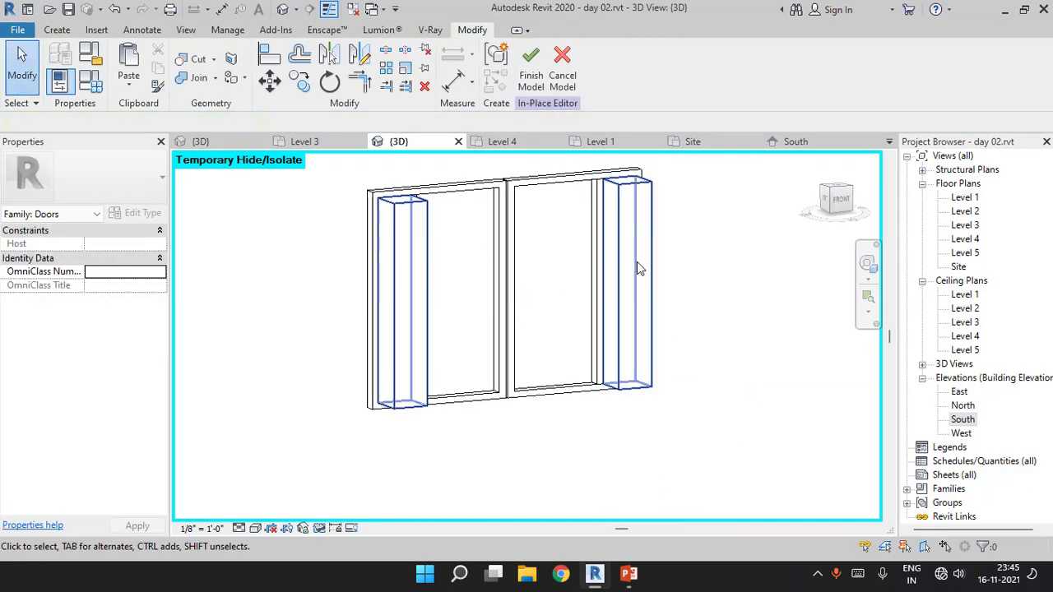
# Set the side blocks' extrusion start to -0' 1" and end to -0' 3"
pyautogui.keyDown('shift'); pyautogui.moveTo(640, 268); pyautogui.dragTo(609, 272, button='middle'); pyautogui.keyUp('shift')
pyautogui.click(609, 271)
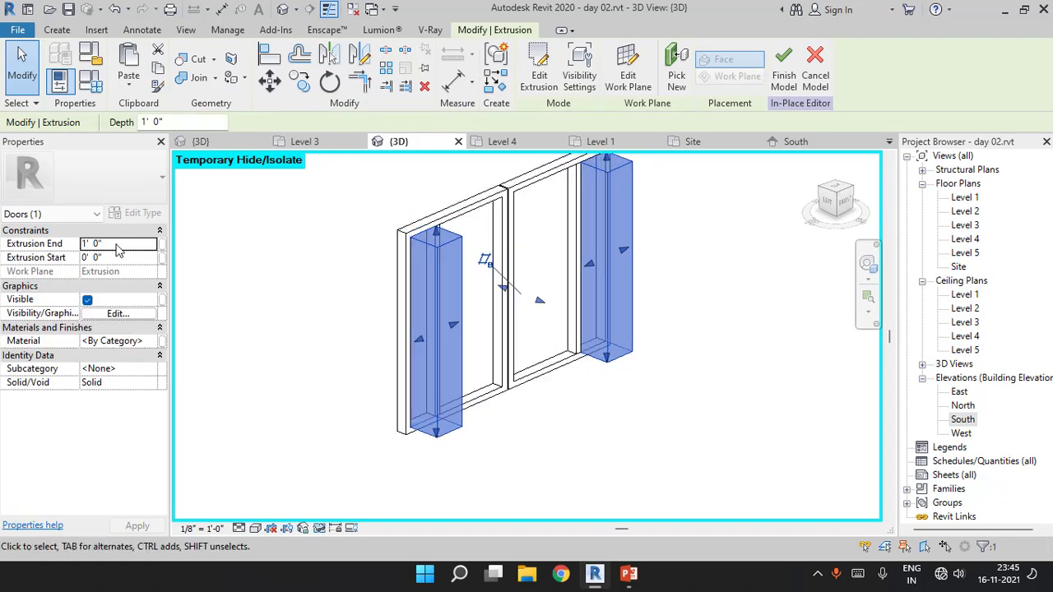
pyautogui.click(118, 260)
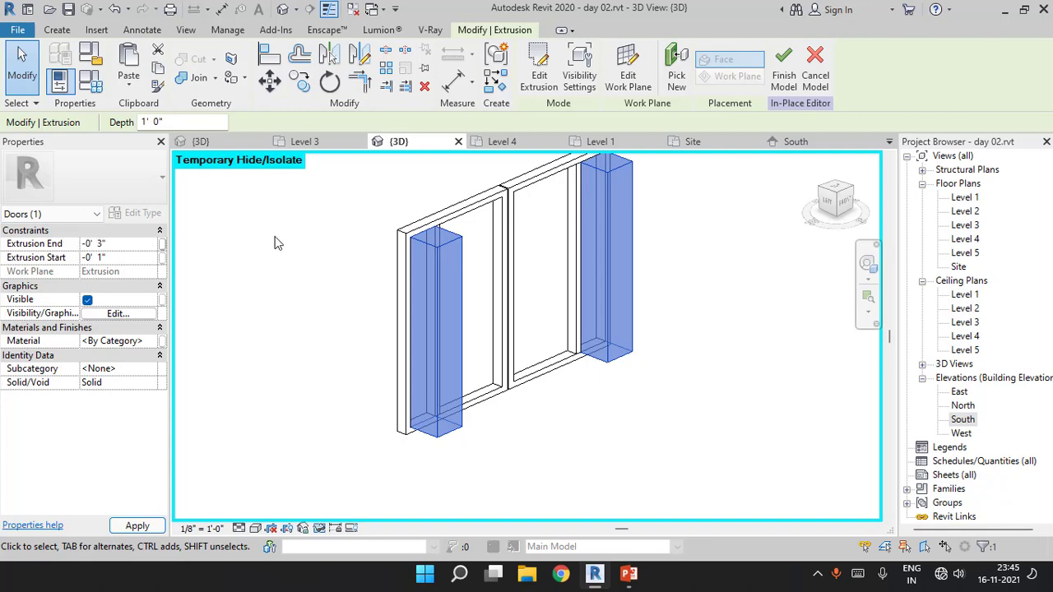
pyautogui.moveTo(278, 244)
pyautogui.keyDown('shift'); pyautogui.mouseDown(button='middle')
pyautogui.moveTo(310, 296)
pyautogui.moveTo(583, 294)
pyautogui.moveTo(363, 278)
pyautogui.moveTo(333, 458)
pyautogui.mouseUp(button='middle'); pyautogui.keyUp('shift')
pyautogui.click(310, 295)
# Switch the view to the Realistic visual style
pyautogui.click(247, 536)
pyautogui.click(280, 496)
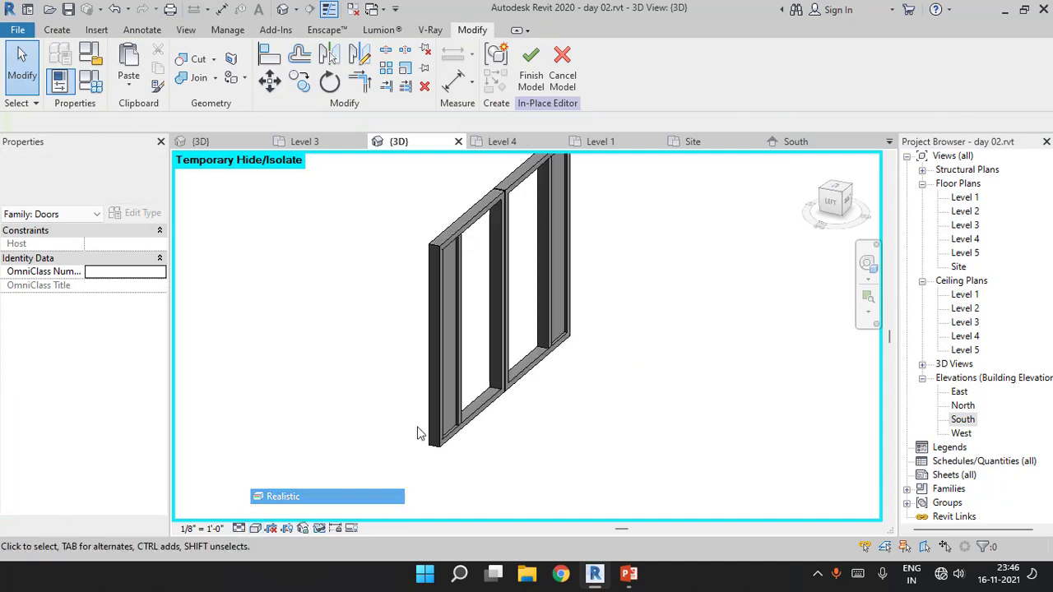
pyautogui.moveTo(419, 430)
pyautogui.keyDown('shift'); pyautogui.mouseDown(button='middle')
pyautogui.moveTo(572, 316)
pyautogui.moveTo(752, 261)
pyautogui.moveTo(574, 301)
pyautogui.moveTo(560, 292)
pyautogui.mouseUp(button='middle'); pyautogui.keyUp('shift')
# Start a new extrusion with the frame's side face picked as the work plane
pyautogui.click(56, 33)
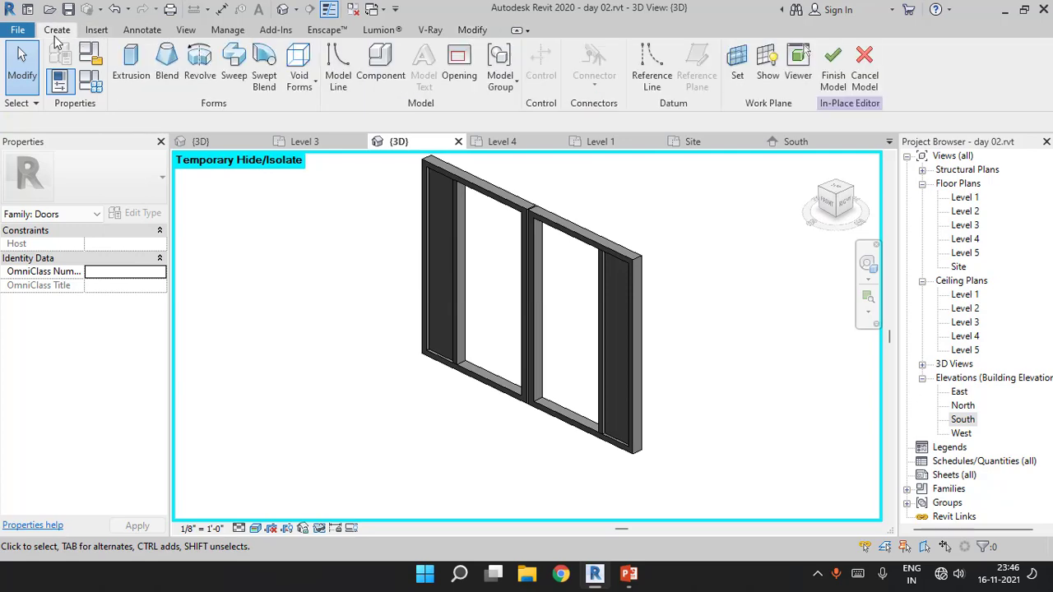
pyautogui.click(143, 67)
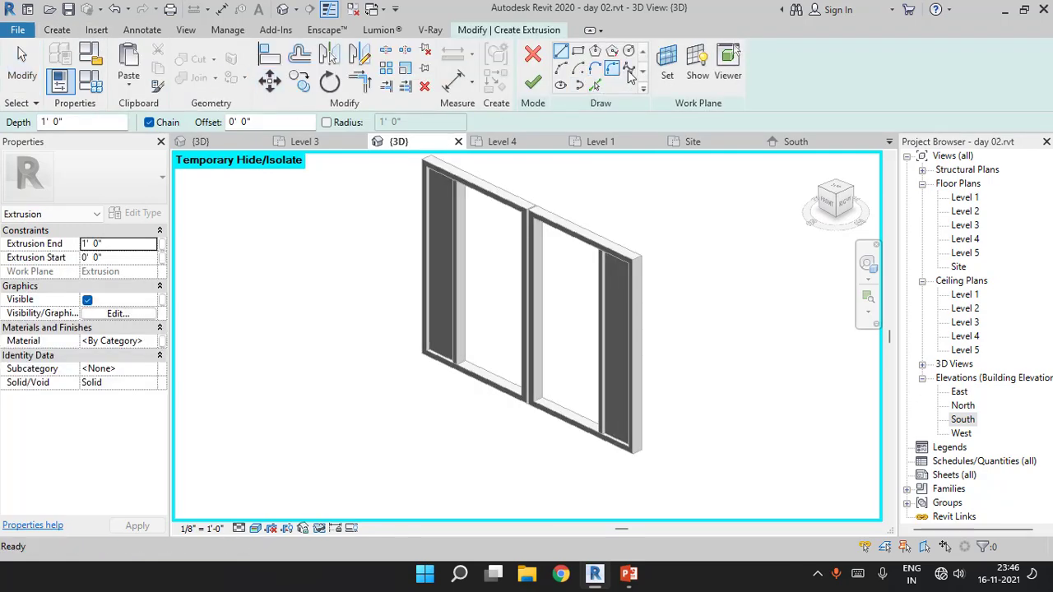
pyautogui.click(667, 61)
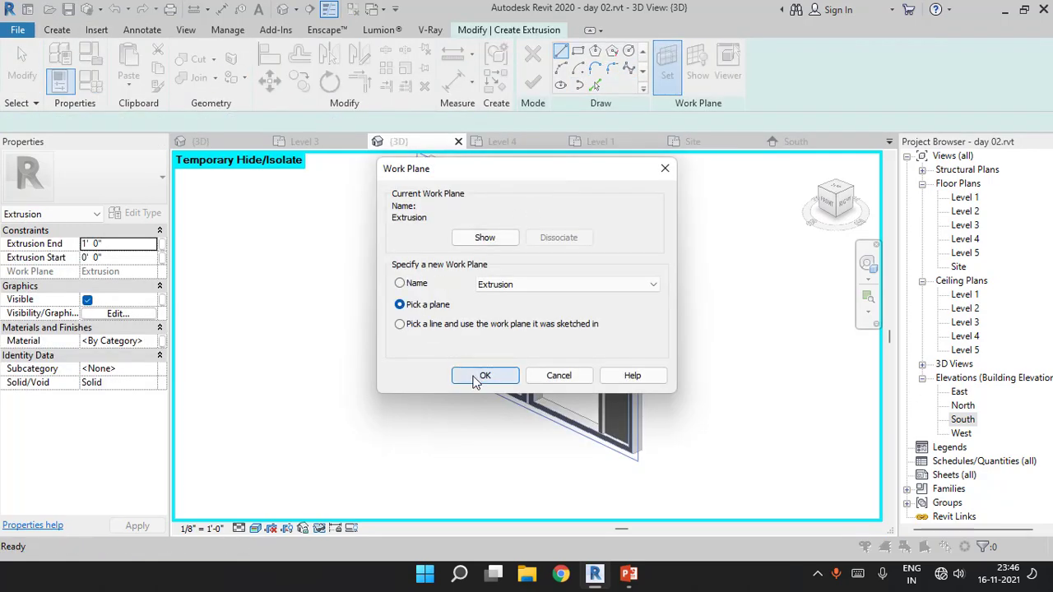
pyautogui.click(485, 375)
pyautogui.scroll(4, 501, 228)
pyautogui.scroll(2, 439, 227)
pyautogui.scroll(1, 428, 207)
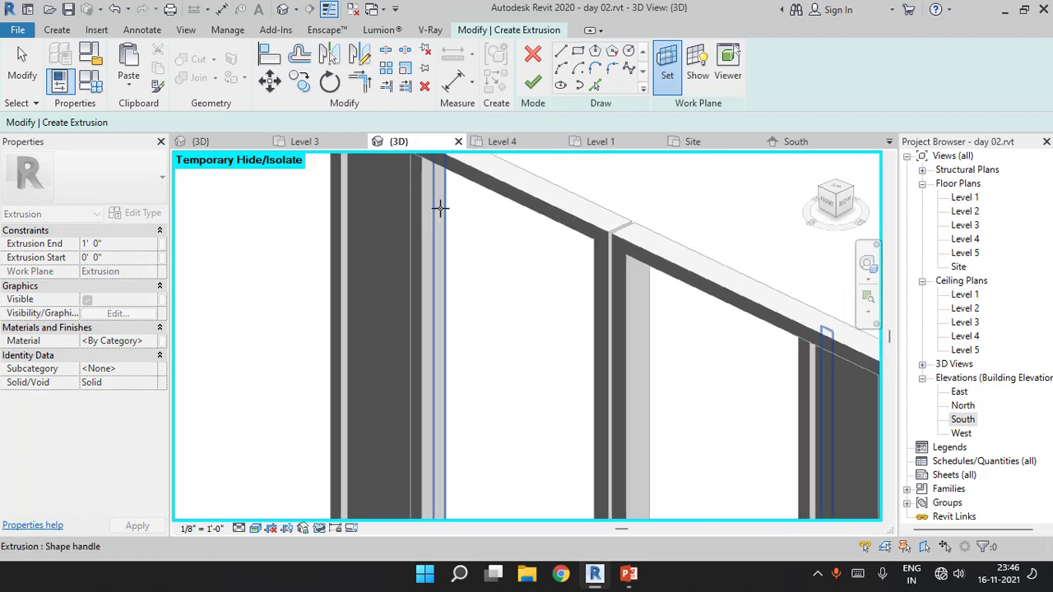
pyautogui.click(432, 205)
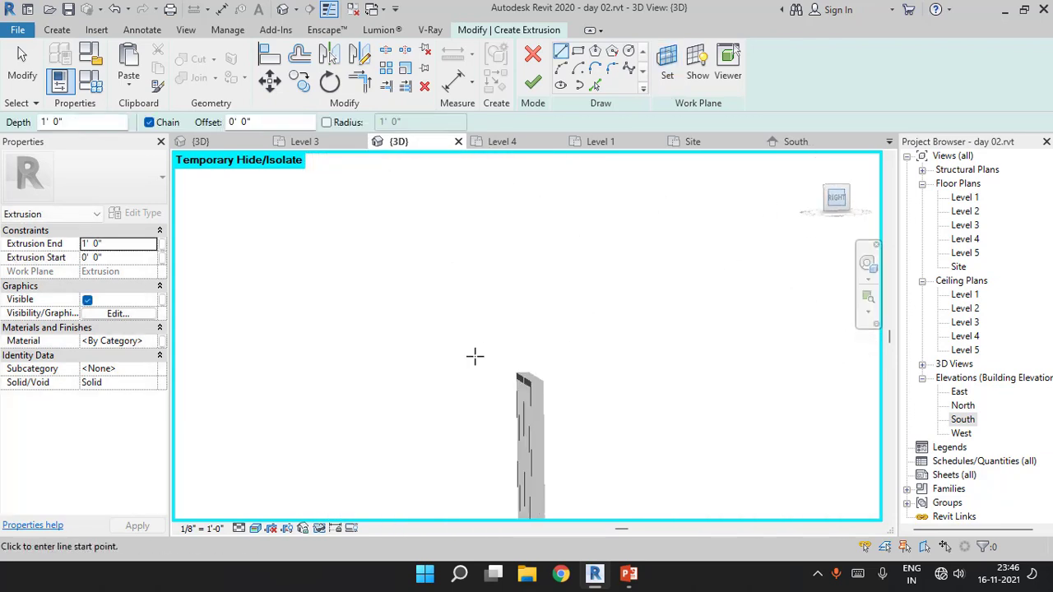
# Switch the view to Wireframe
pyautogui.click(269, 531)
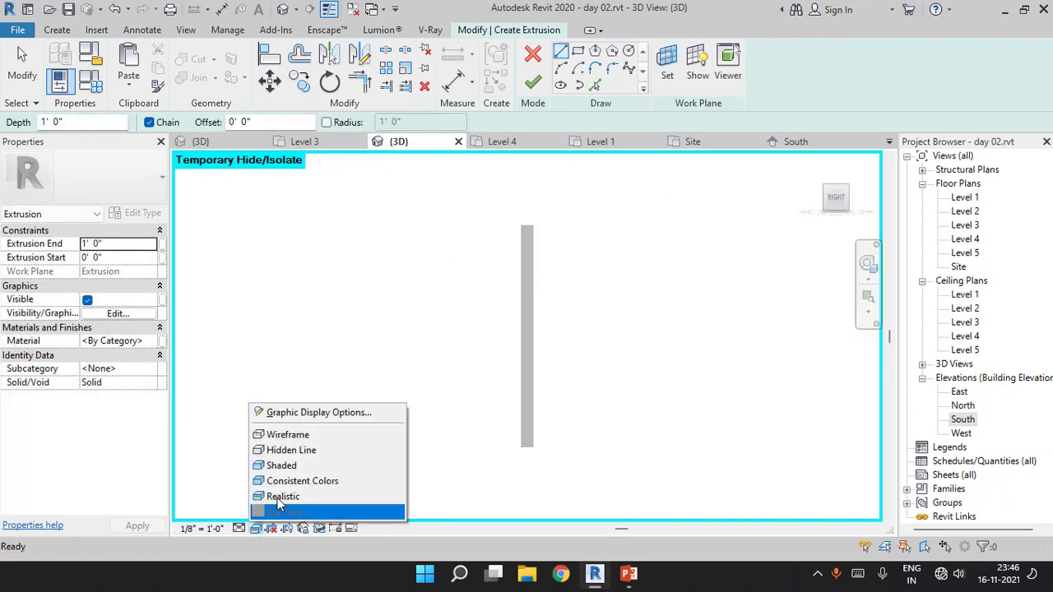
pyautogui.click(280, 434)
pyautogui.scroll(3, 520, 227)
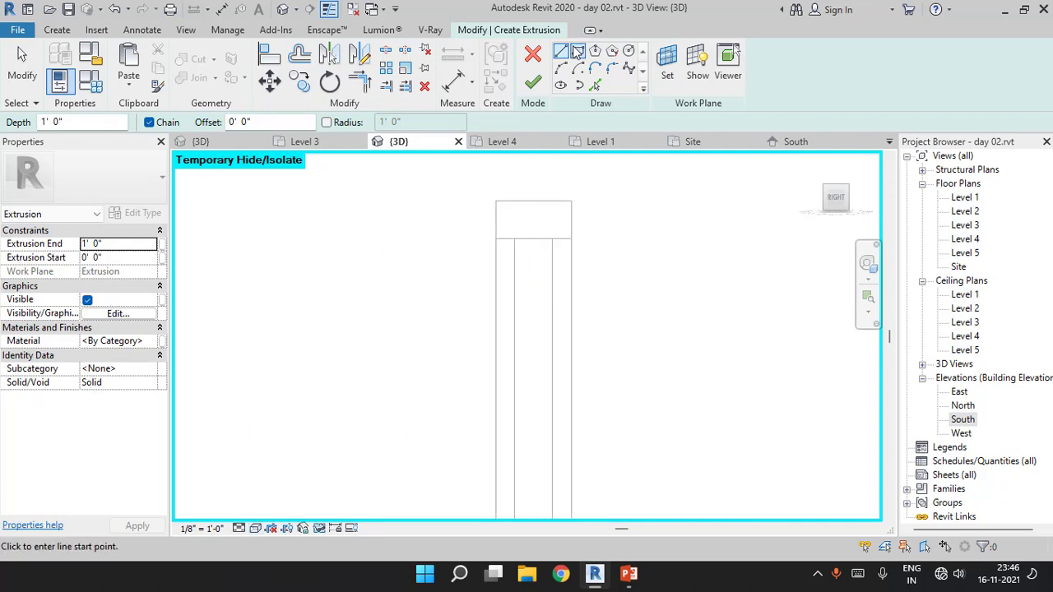
# Draw a horizontal member rectangle below the top member and adjust its height
pyautogui.click(578, 52)
pyautogui.scroll(3, 515, 260)
pyautogui.click(513, 217)
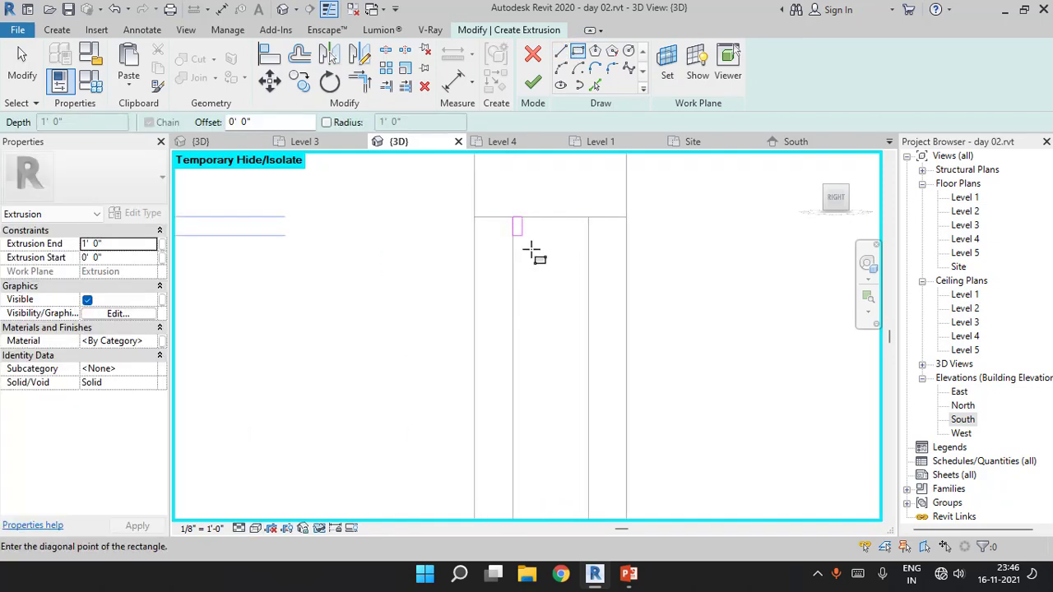
pyautogui.click(588, 338)
pyautogui.press('Escape')
pyautogui.press('Escape')
pyautogui.click(559, 338)
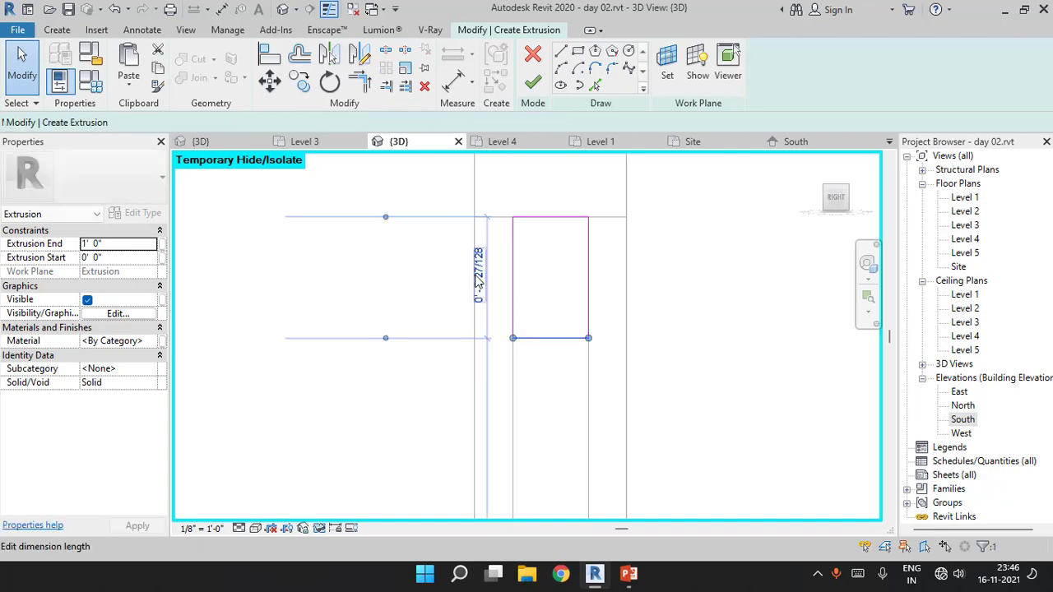
pyautogui.click(477, 277)
pyautogui.press('Return')
pyautogui.press('Escape')
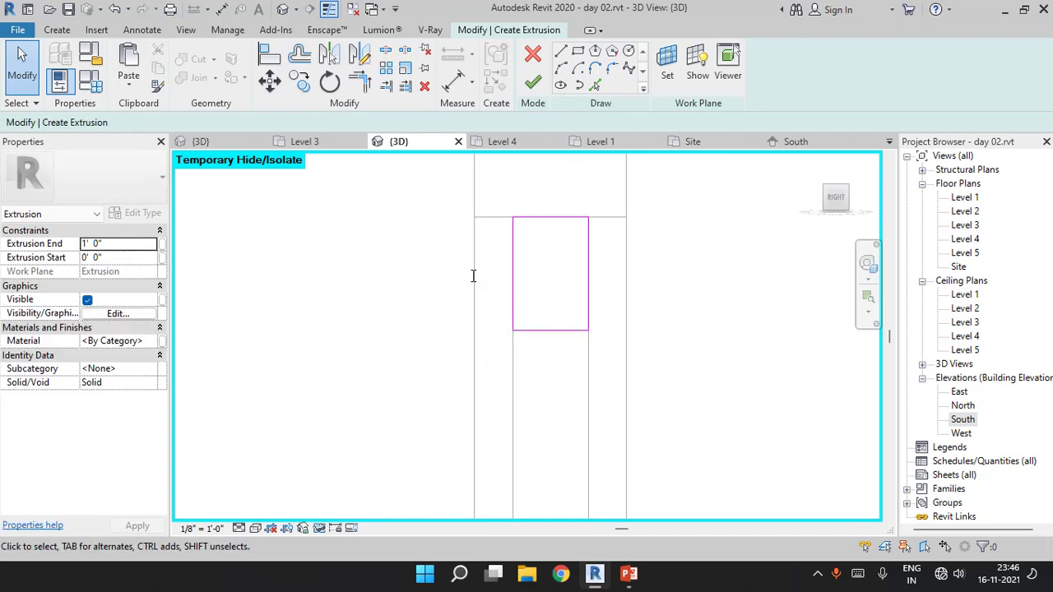
# Copy the rectangle downward to stack further horizontal members below it
pyautogui.moveTo(496, 198); pyautogui.dragTo(624, 371)
pyautogui.click(300, 80)
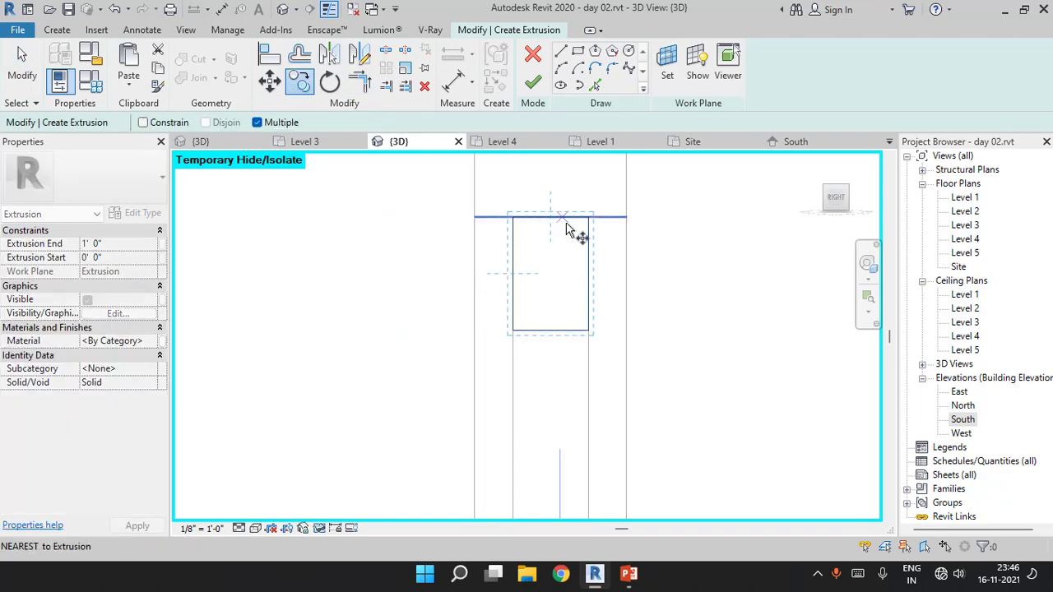
pyautogui.click(588, 218)
pyautogui.scroll(-2, 591, 370)
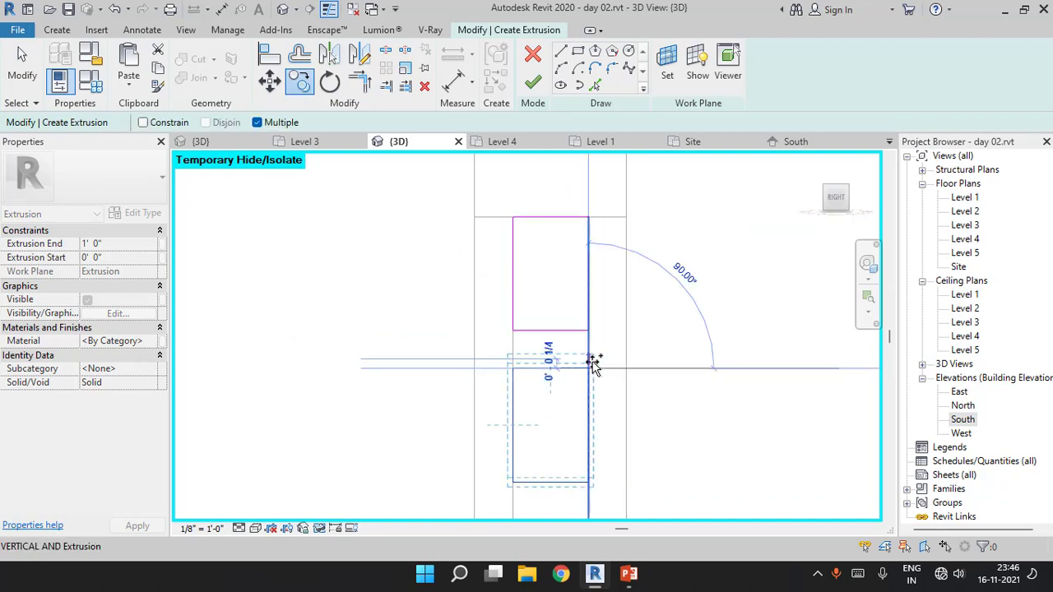
pyautogui.click(593, 360)
pyautogui.press('Escape')
pyautogui.click(299, 80)
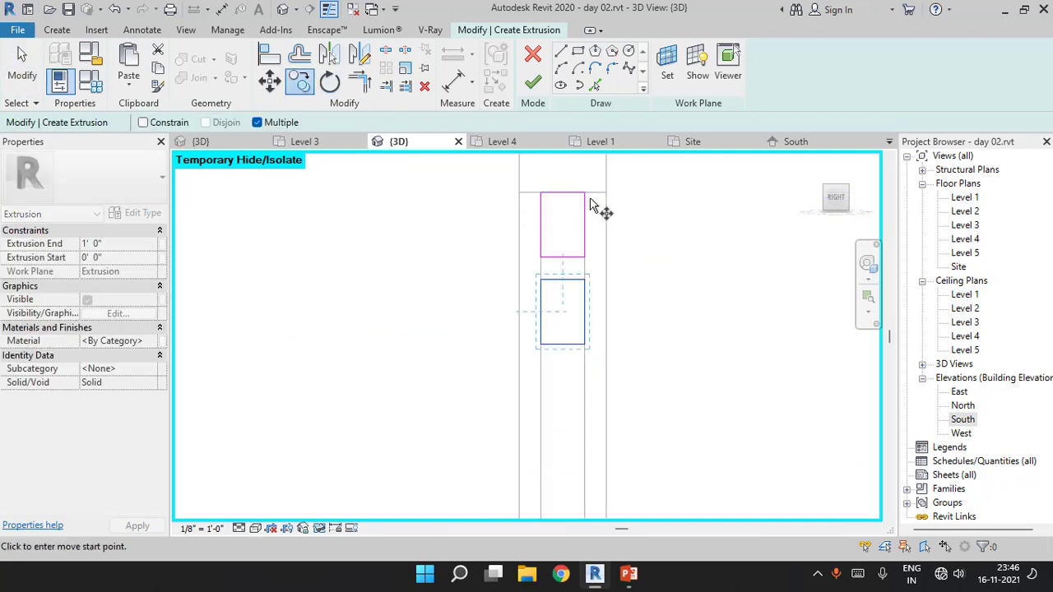
pyautogui.click(585, 192)
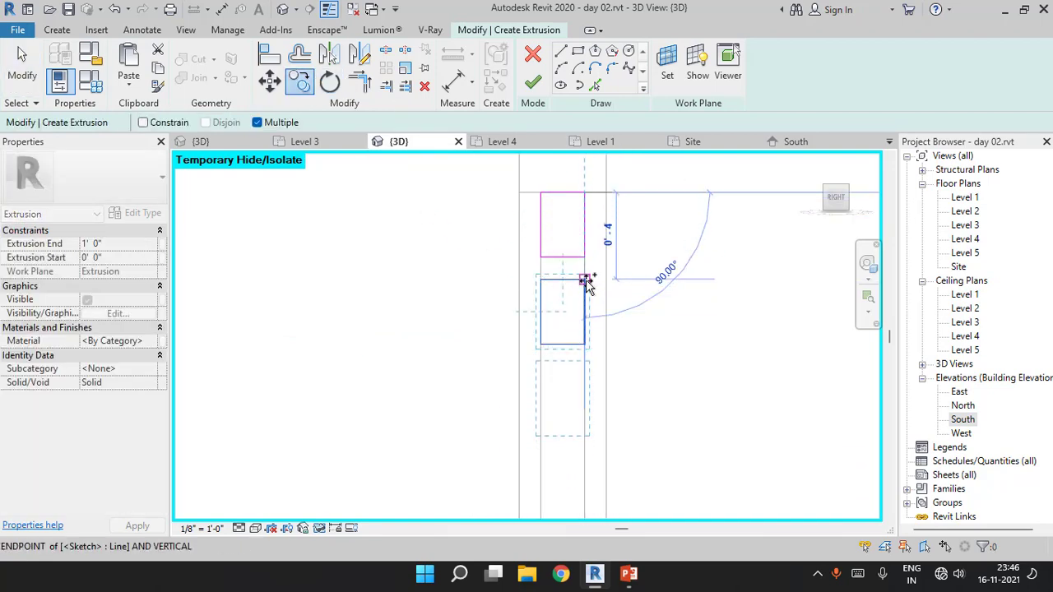
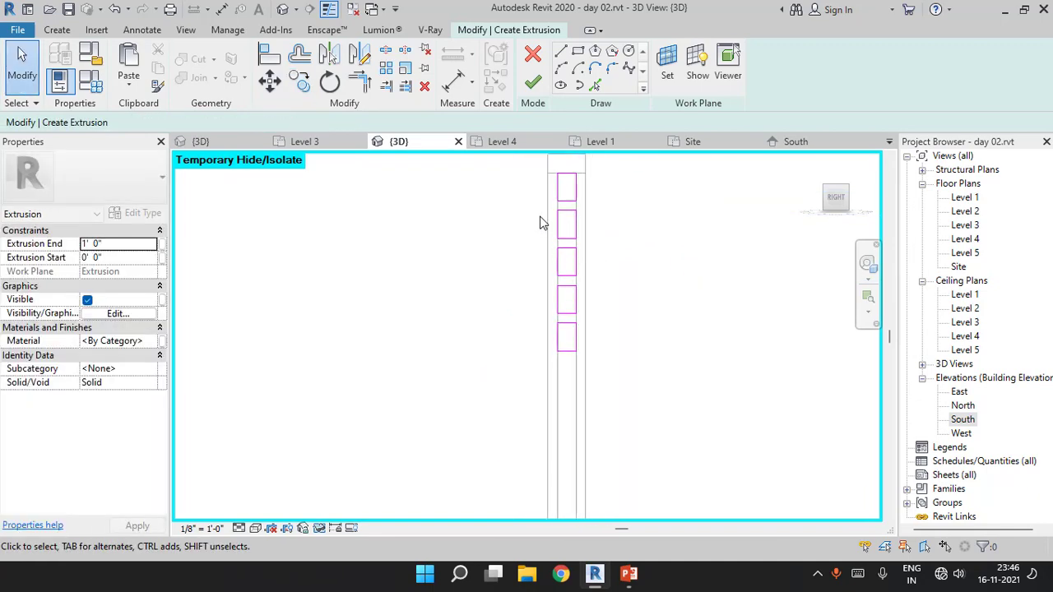
# Move the louver slat sketch into position and finish the slat extrusion
pyautogui.click(576, 175)
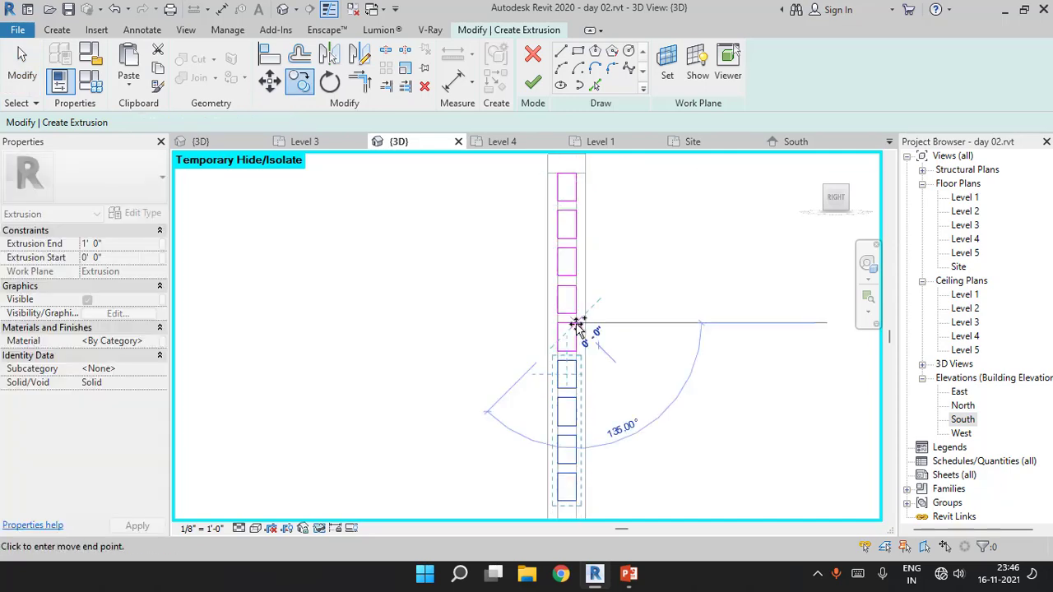
pyautogui.moveTo(593, 207)
pyautogui.mouseDown(button='middle')
pyautogui.moveTo(617, 195)
pyautogui.moveTo(600, 293)
pyautogui.moveTo(634, 341)
pyautogui.moveTo(607, 322)
pyautogui.mouseUp(button='middle')
pyautogui.click(597, 289)
pyautogui.click(533, 82)
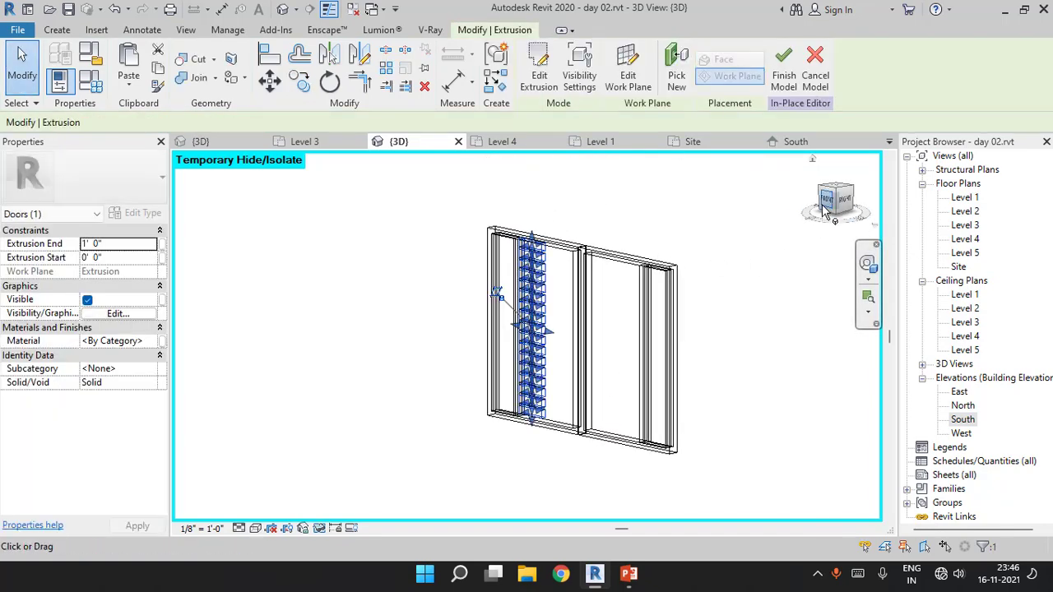
# Switch the view to Consistent Colors and pull the slat extrusion out deeper
pyautogui.click(255, 528)
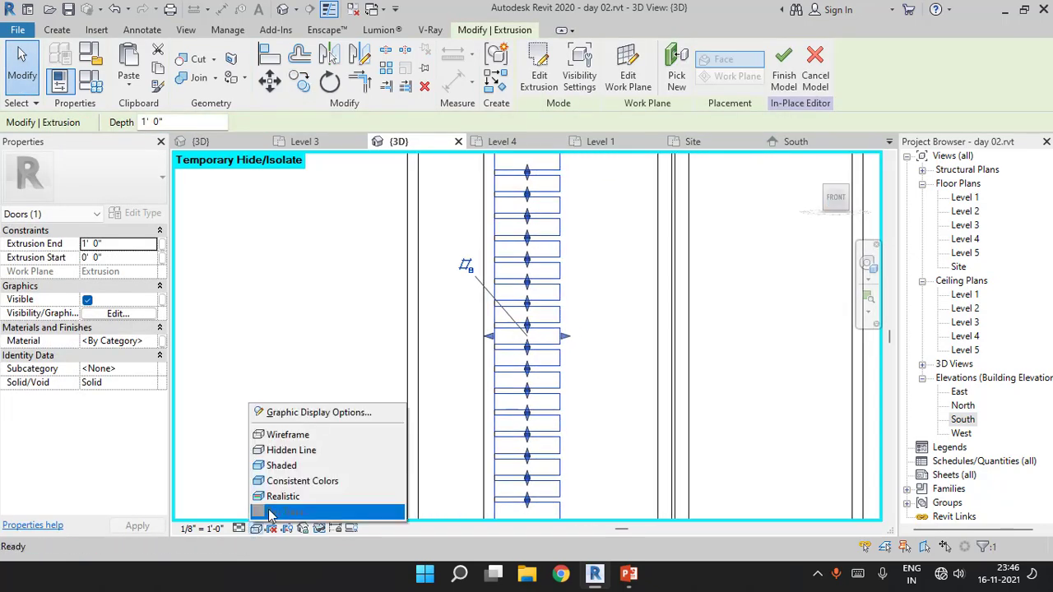
pyautogui.click(304, 480)
pyautogui.scroll(-3, 489, 386)
pyautogui.moveTo(488, 371); pyautogui.dragTo(530, 368)
pyautogui.click(573, 369)
pyautogui.click(496, 360)
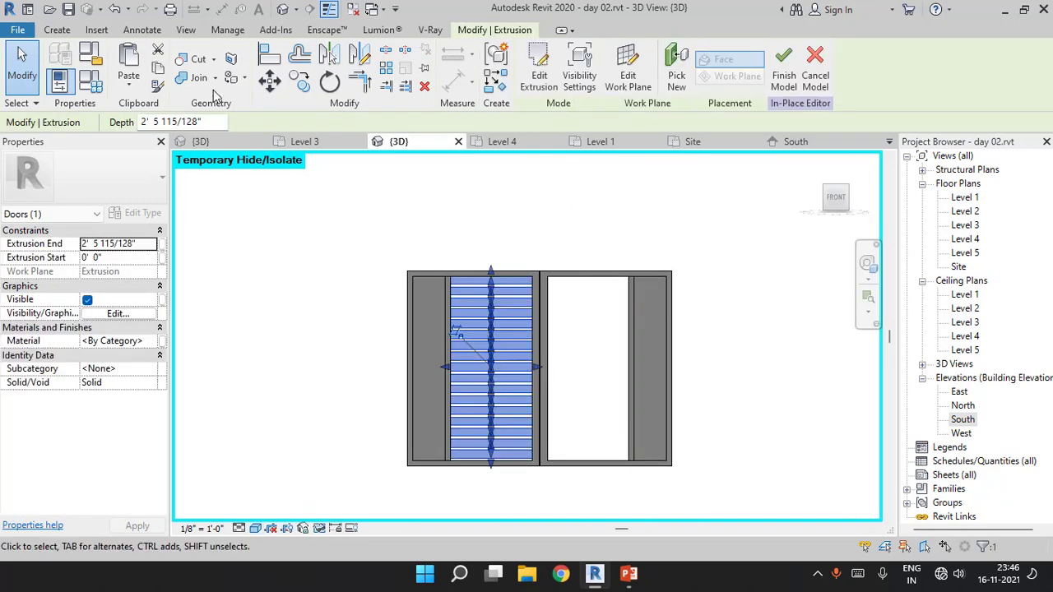
# Copy the louver extrusion onto the right gate leaf and return to a front view
pyautogui.click(299, 82)
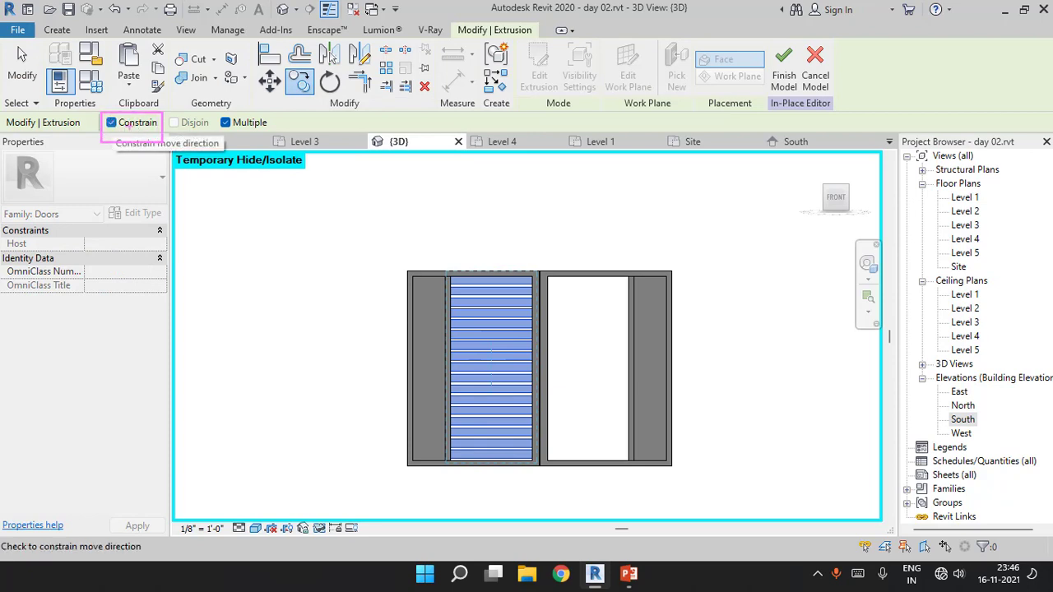
pyautogui.scroll(3, 427, 253)
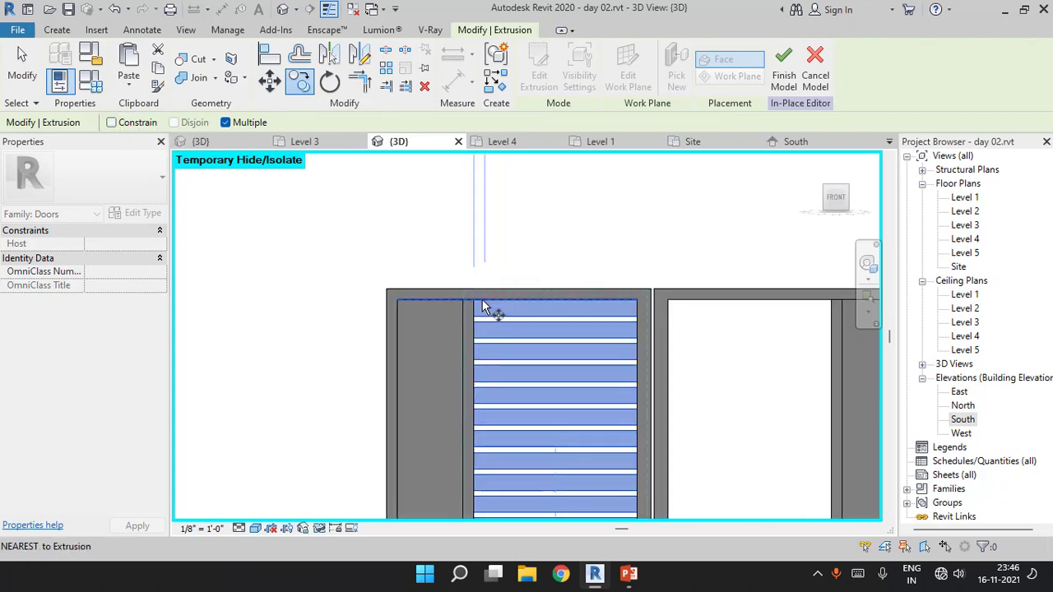
pyautogui.click(668, 302)
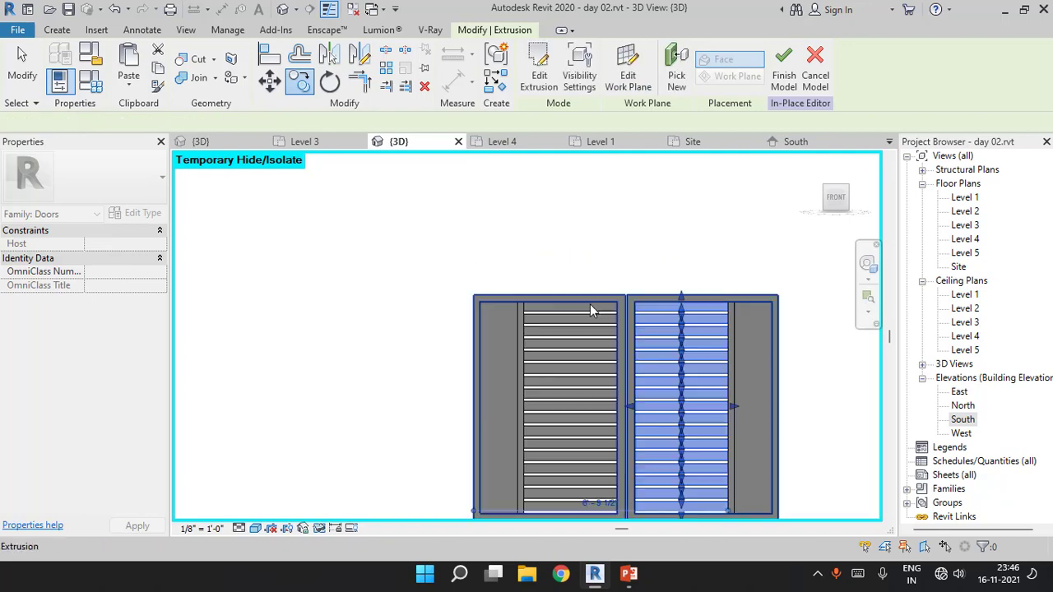
pyautogui.scroll(-4, 760, 296)
pyautogui.press('Escape')
pyautogui.keyDown('shift'); pyautogui.moveTo(760, 296); pyautogui.dragTo(727, 390, button='middle'); pyautogui.keyUp('shift')
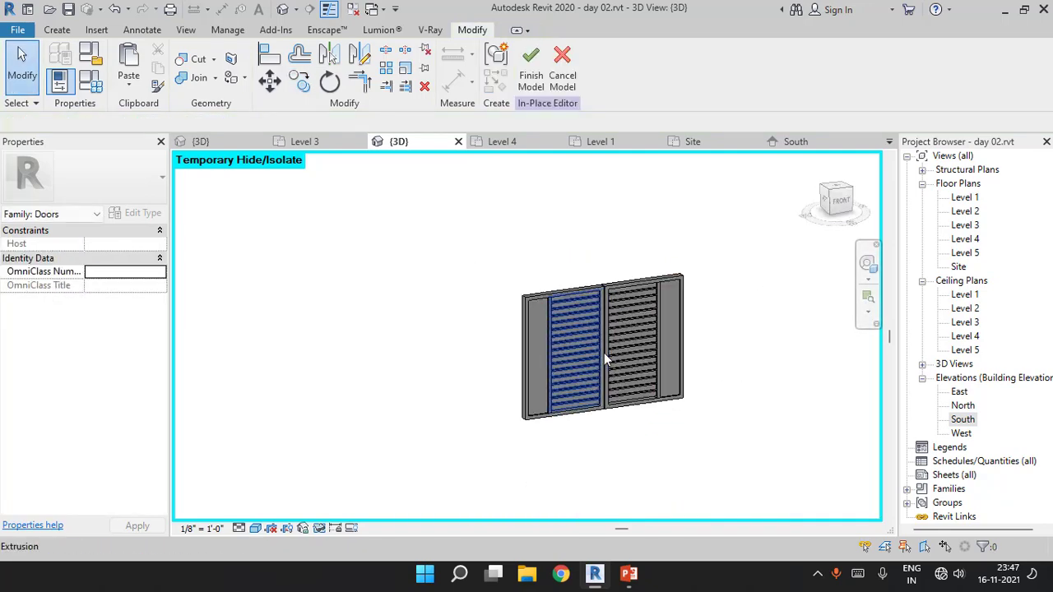
pyautogui.scroll(4, 606, 350)
pyautogui.click(827, 216)
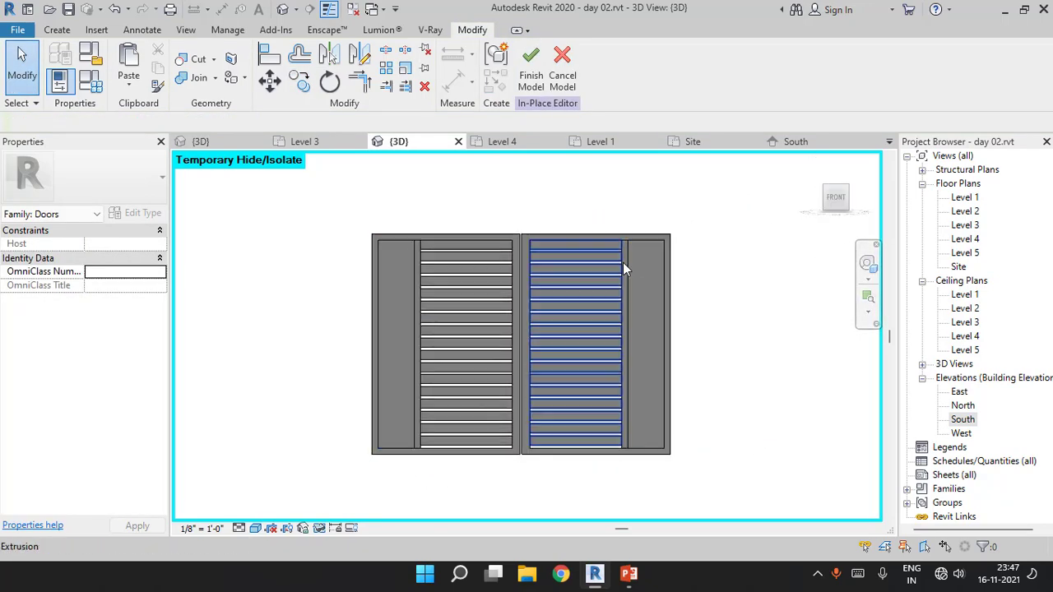
pyautogui.click(57, 31)
# Start a new extrusion sketch and set its work plane
pyautogui.click(129, 66)
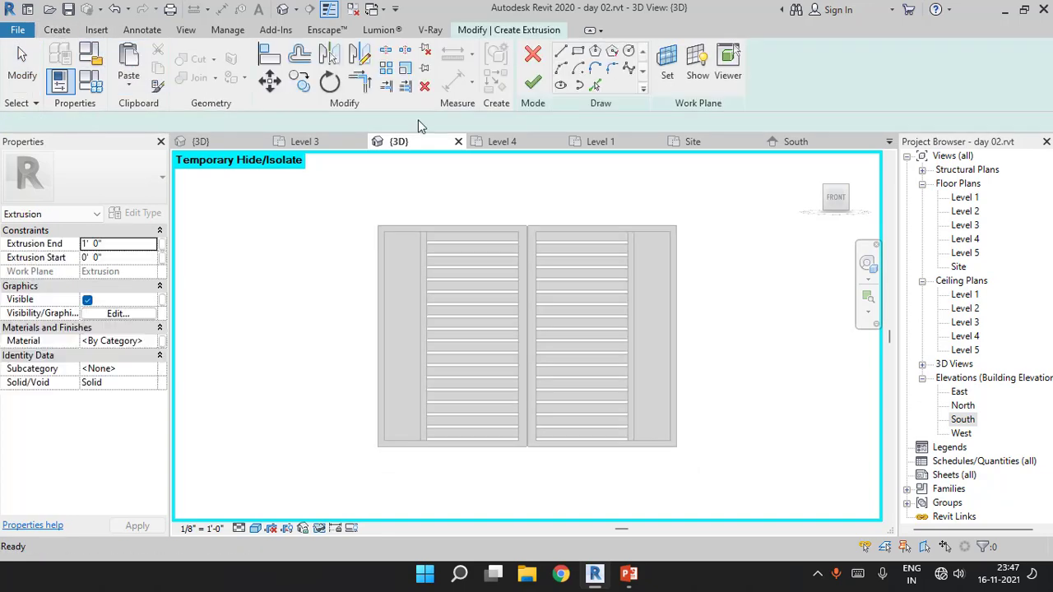
pyautogui.click(668, 65)
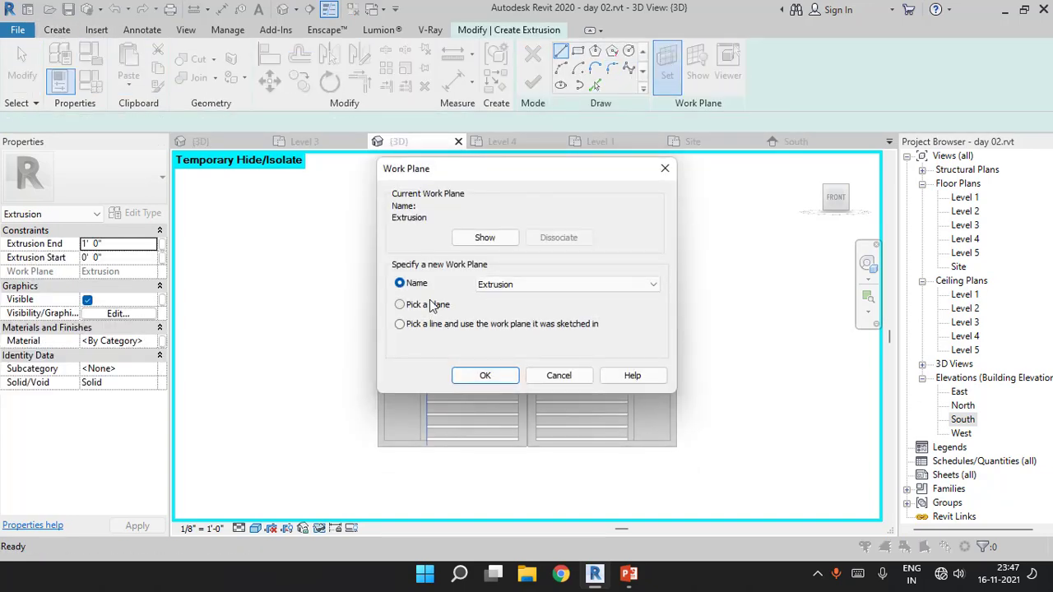
pyautogui.click(492, 375)
pyautogui.scroll(5, 517, 331)
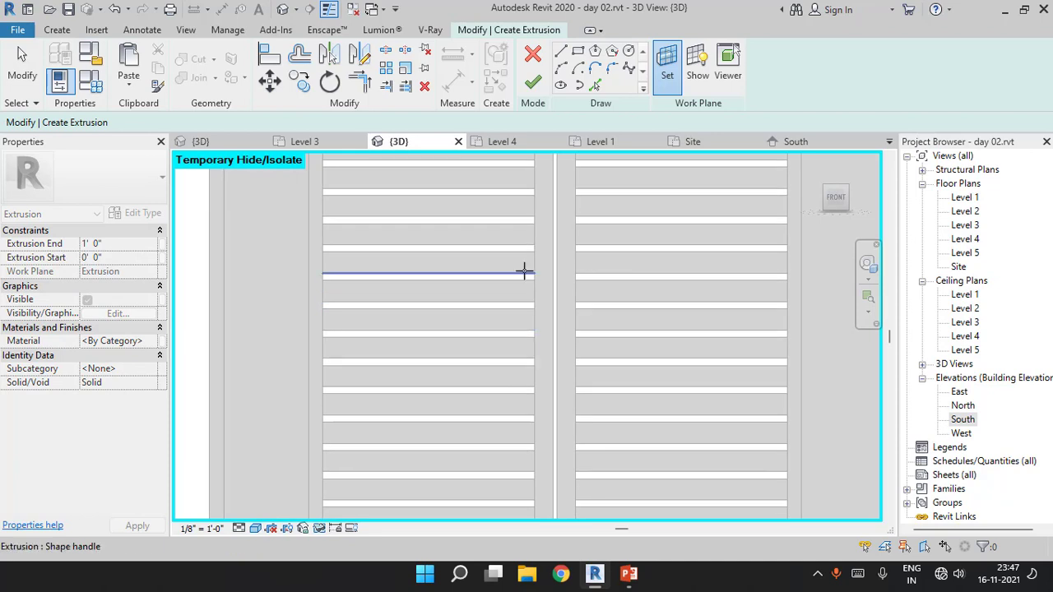
# Sketch a small rectangle at the slat edge and make it 1 inch wide
pyautogui.press('l')
pyautogui.press('i')
pyautogui.scroll(2, 521, 267)
pyautogui.click(577, 53)
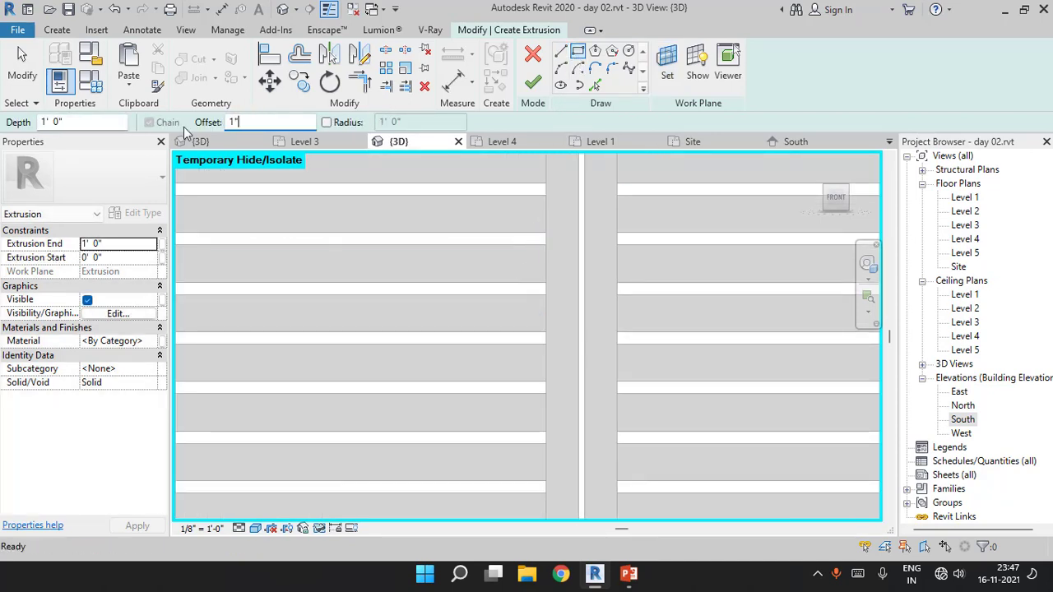
pyautogui.click(545, 245)
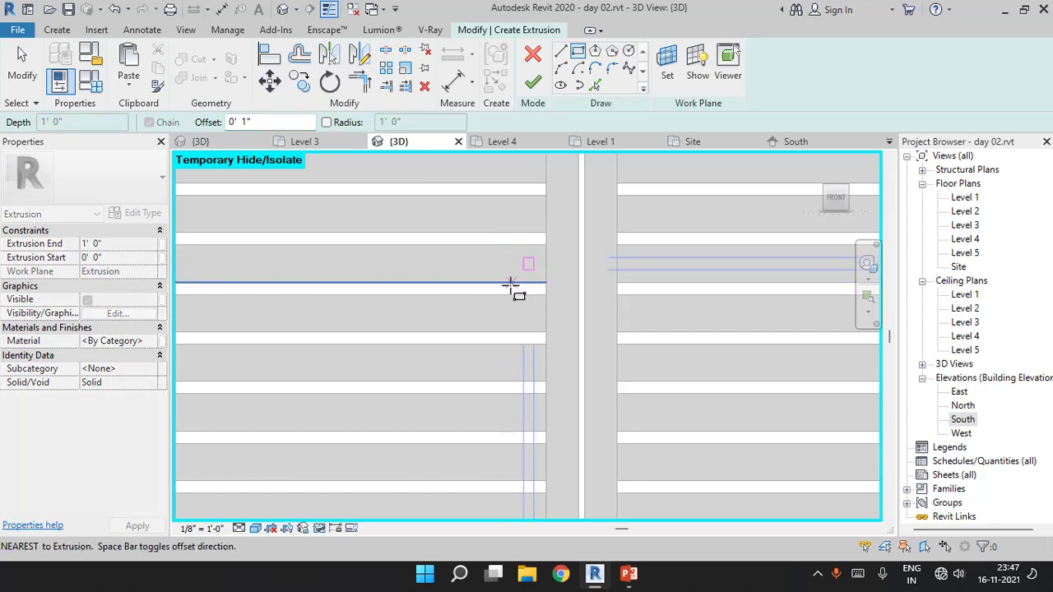
pyautogui.scroll(2, 503, 285)
pyautogui.press('Escape')
pyautogui.click(510, 262)
pyautogui.click(529, 289)
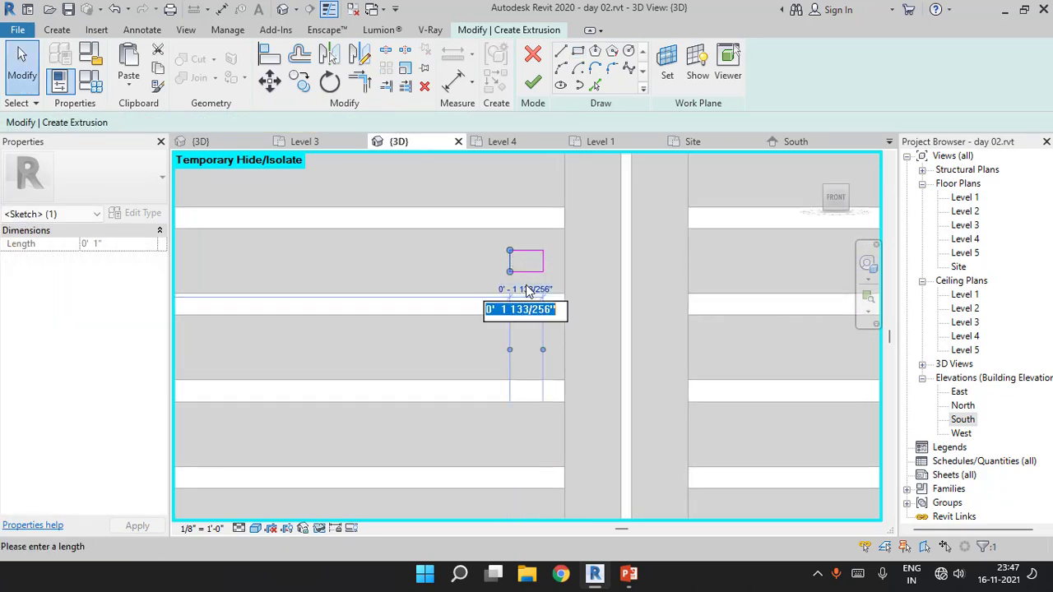
pyautogui.click(530, 289)
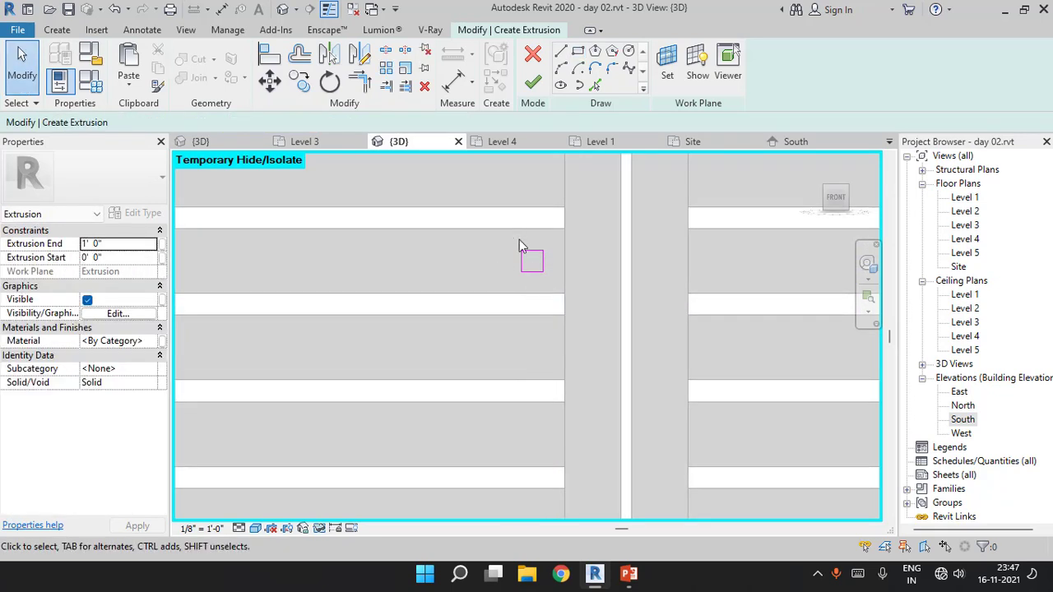
# Copy the square lower down the left leaf for a second handle block
pyautogui.moveTo(520, 244); pyautogui.dragTo(566, 289)
pyautogui.press('c')
pyautogui.press('o')
pyautogui.click(565, 233)
pyautogui.scroll(-2, 567, 276)
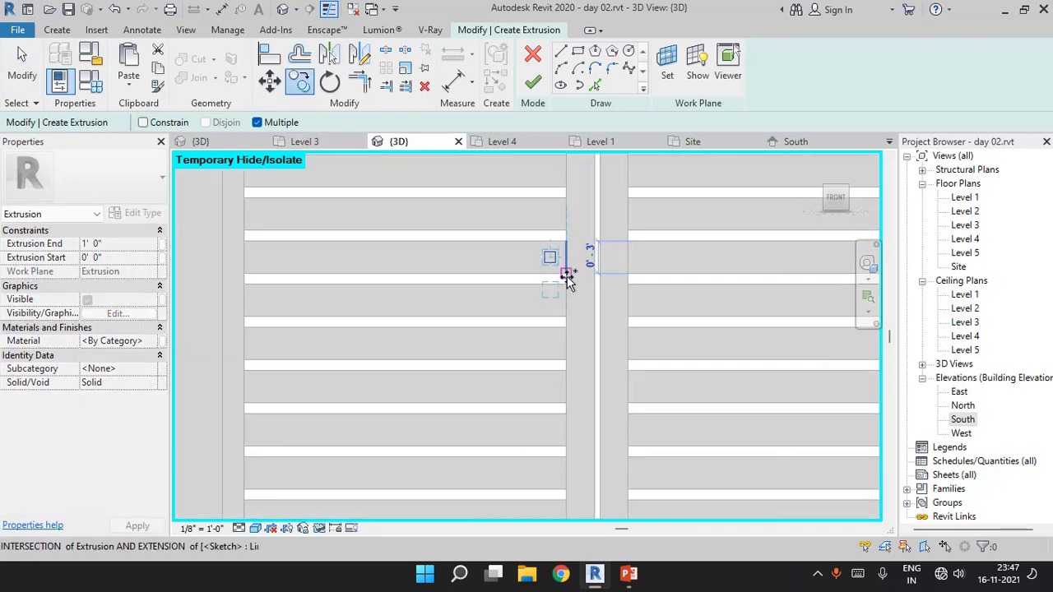
pyautogui.scroll(-2, 568, 278)
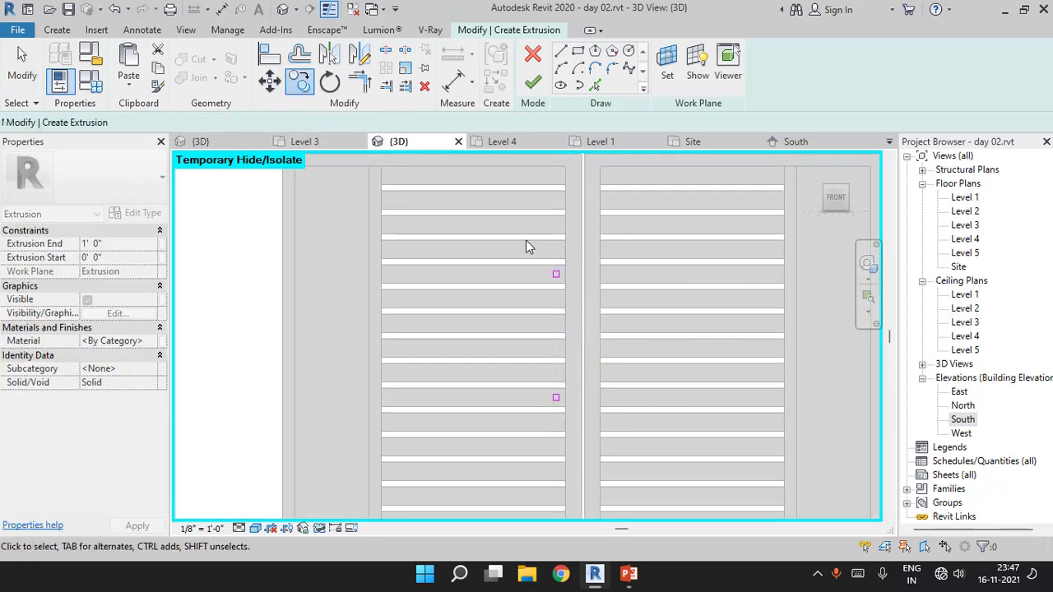
pyautogui.click(581, 400)
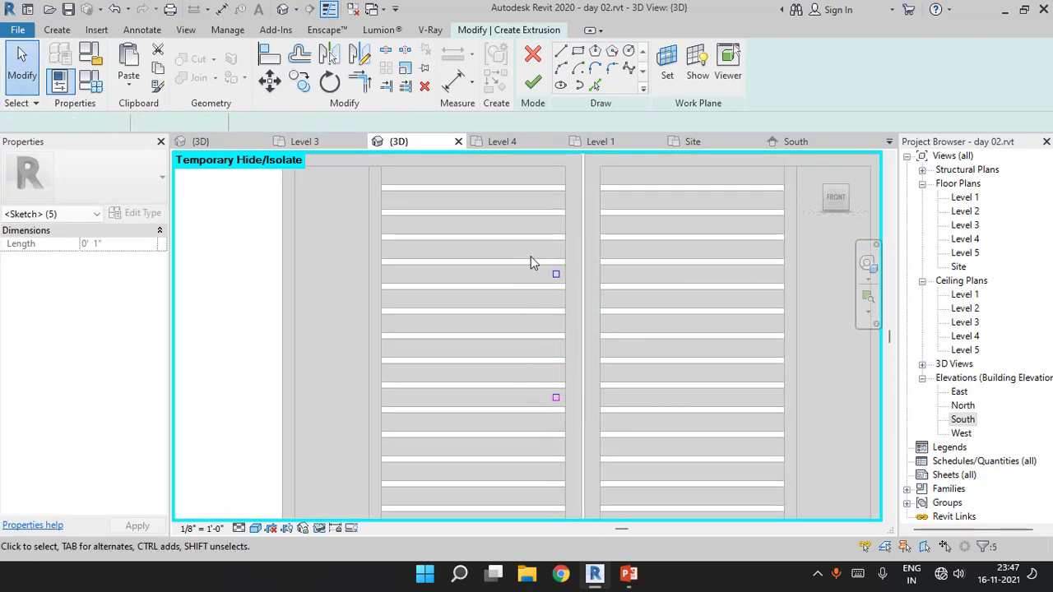
# Copy both handle squares across to the right gate leaf
pyautogui.click(299, 81)
pyautogui.scroll(2, 559, 294)
pyautogui.scroll(2, 545, 291)
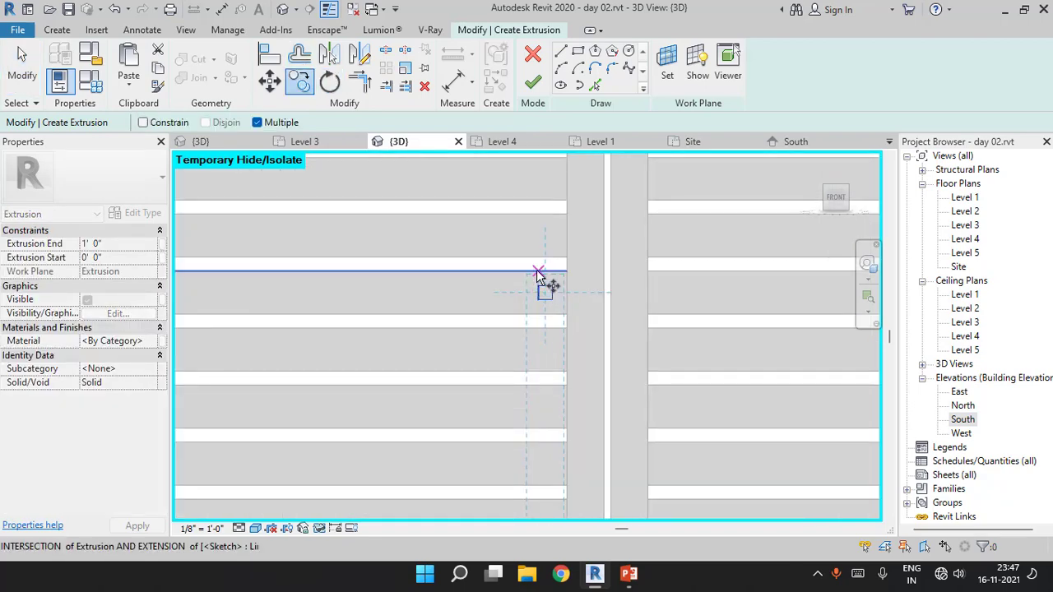
pyautogui.click(539, 271)
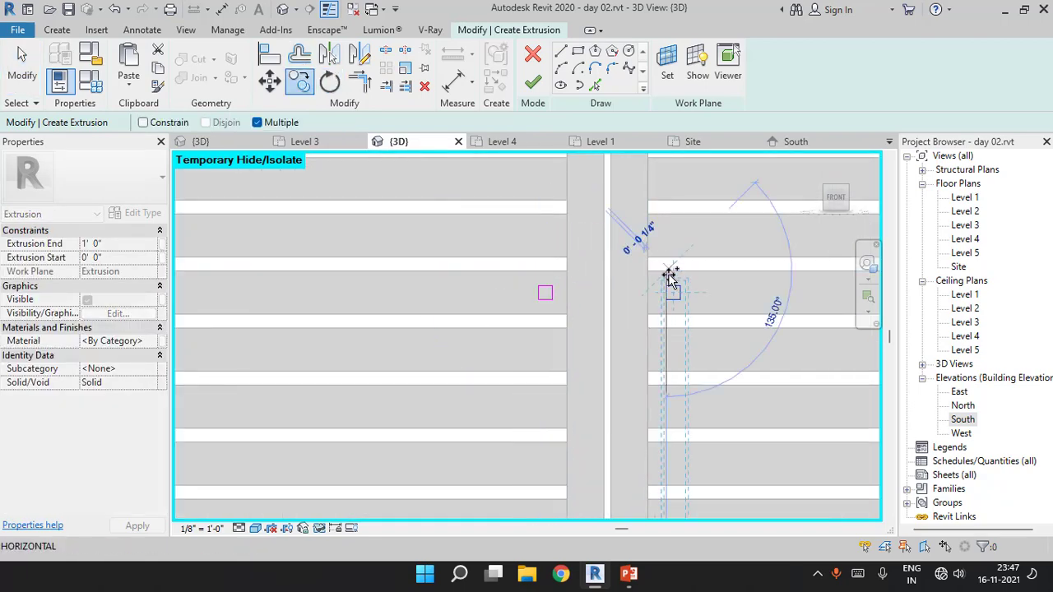
pyautogui.click(666, 272)
pyautogui.scroll(-3, 618, 313)
pyautogui.scroll(-2, 647, 317)
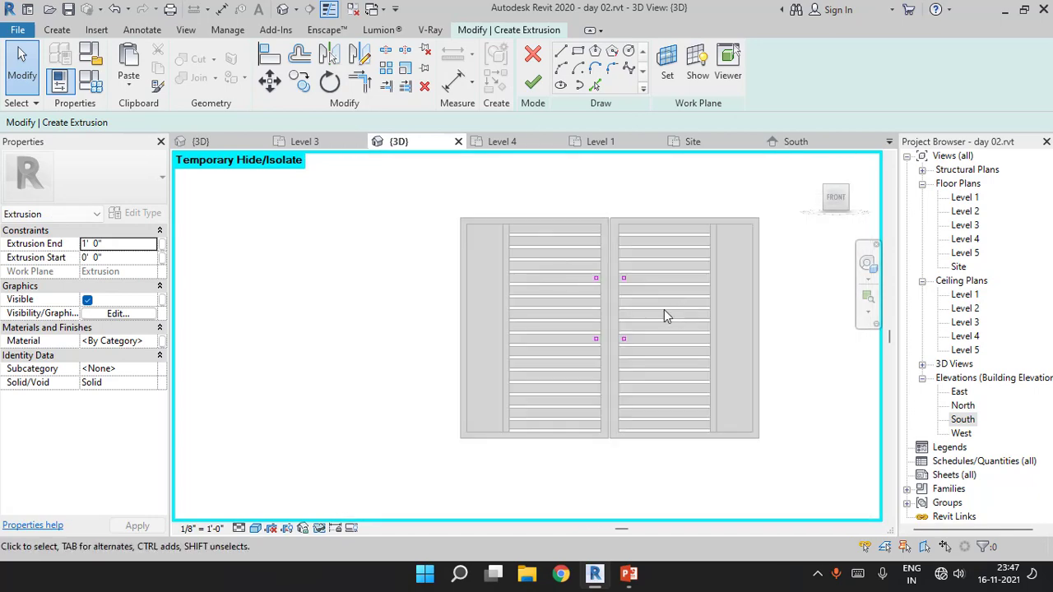
pyautogui.moveTo(665, 313)
pyautogui.keyDown('shift'); pyautogui.mouseDown(button='middle')
pyautogui.moveTo(730, 370)
pyautogui.moveTo(617, 192)
pyautogui.mouseUp(button='middle'); pyautogui.keyUp('shift')
# Finish the handle bar extrusion, 1' 0" deep, and orbit around the gate
pyautogui.click(533, 82)
pyautogui.scroll(3, 583, 282)
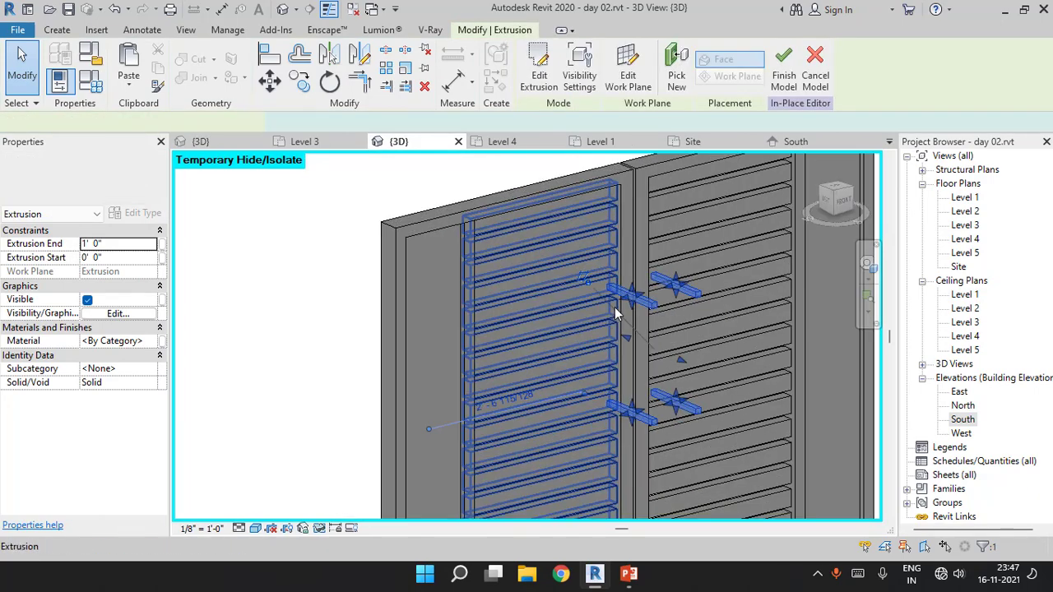
pyautogui.scroll(2, 584, 283)
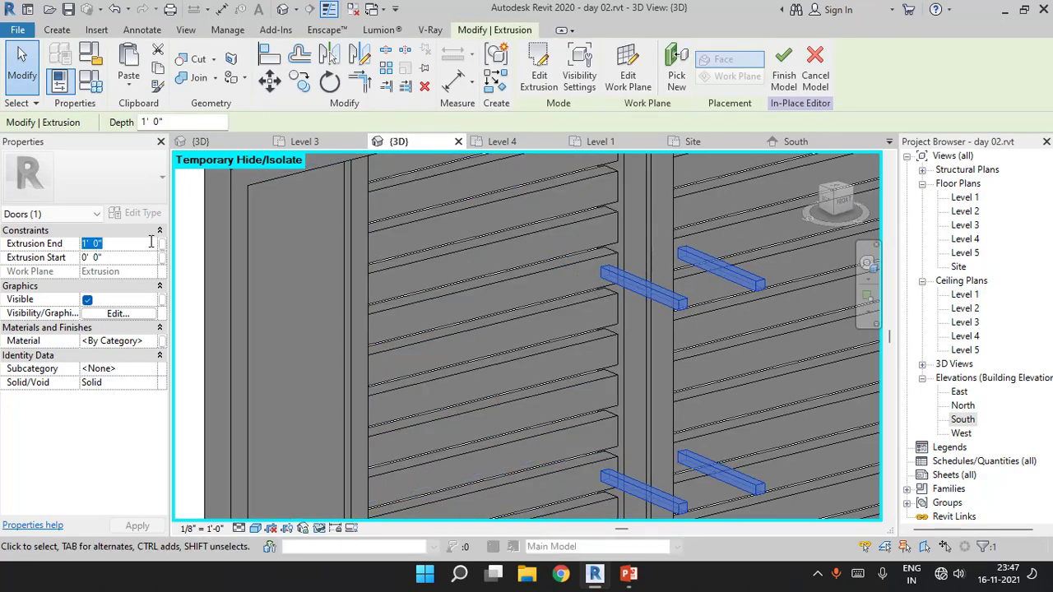
pyautogui.scroll(-3, 630, 312)
pyautogui.press('Escape')
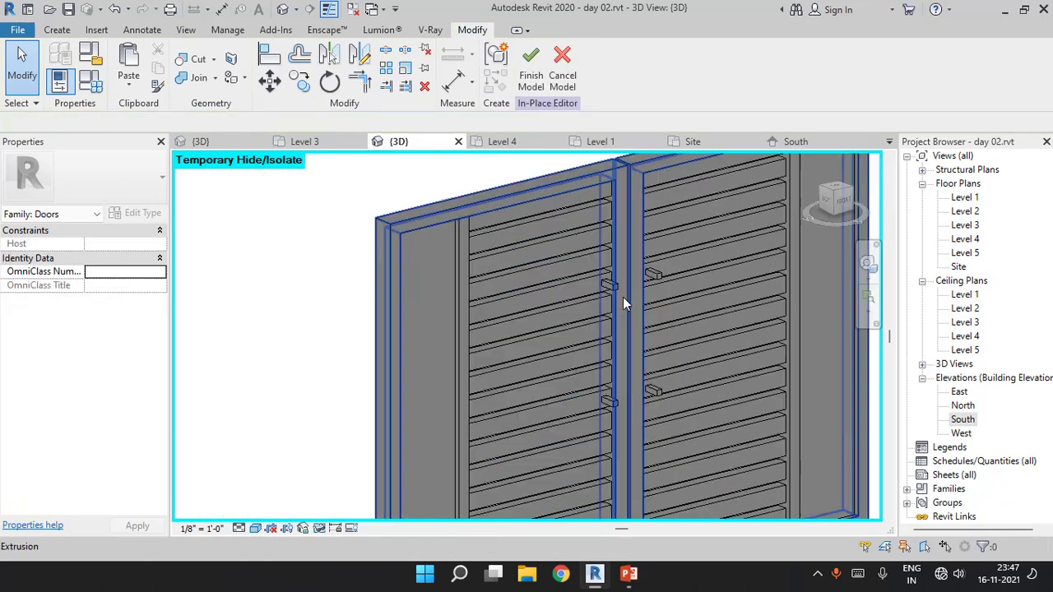
pyautogui.keyDown('shift'); pyautogui.moveTo(623, 297); pyautogui.dragTo(632, 314, button='middle'); pyautogui.keyUp('shift')
# Start an in-place extrusion sketched on the gate handle's face
pyautogui.click(55, 32)
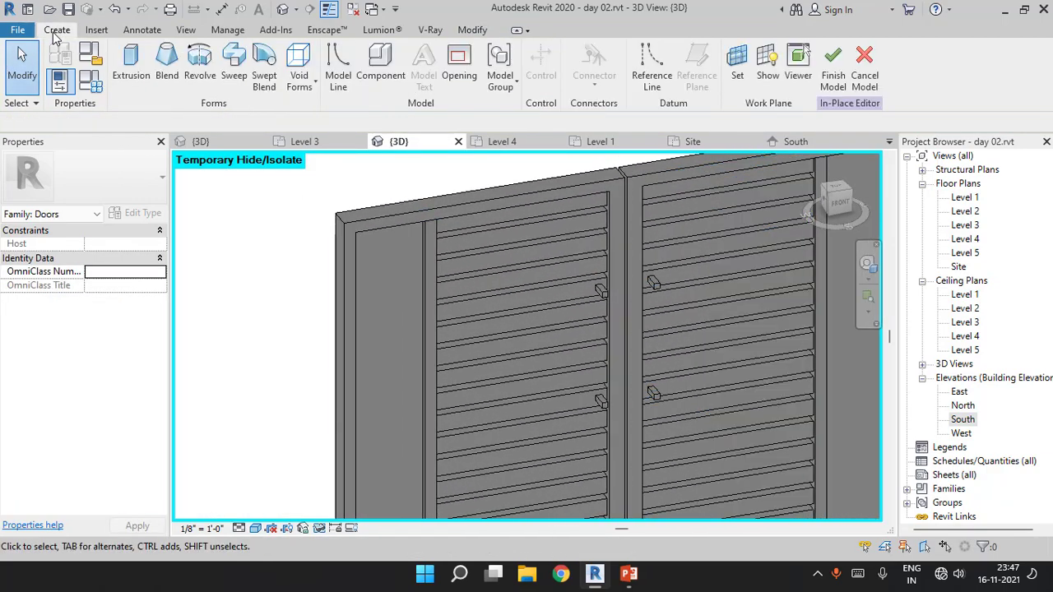
pyautogui.click(131, 70)
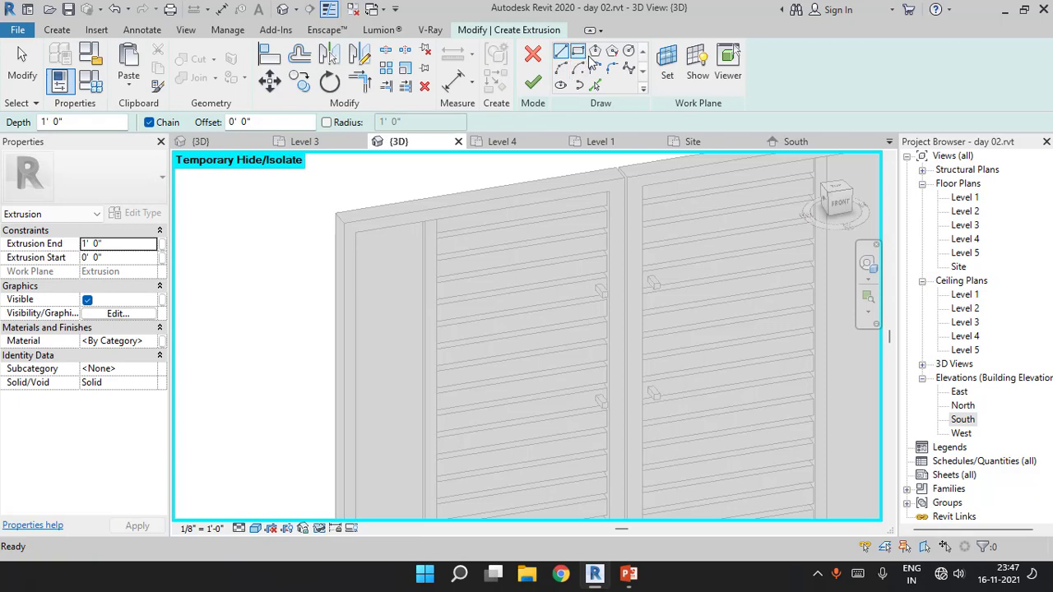
pyautogui.click(667, 66)
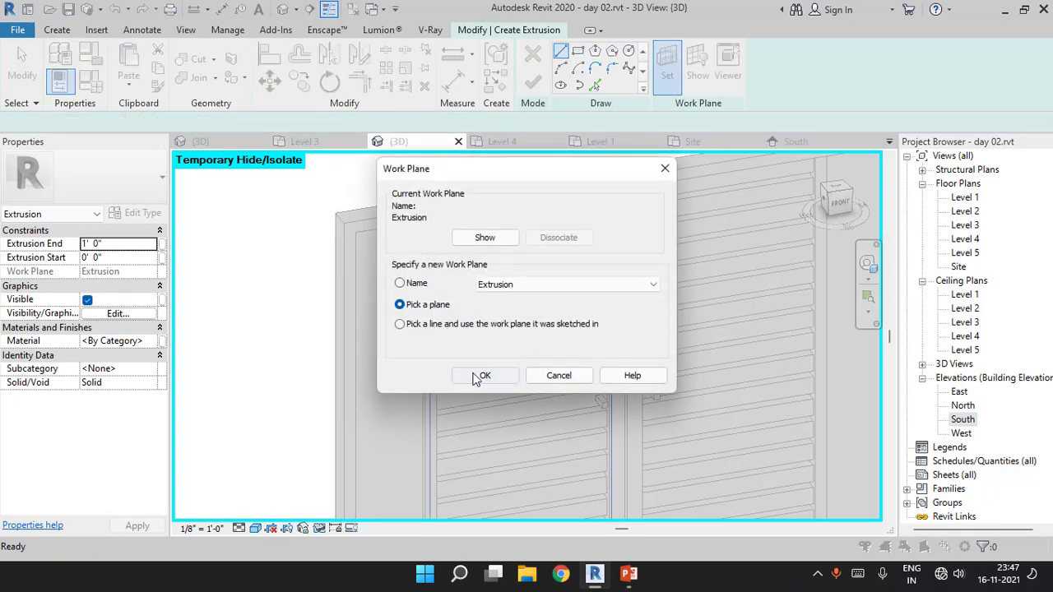
pyautogui.click(484, 375)
pyautogui.scroll(3, 743, 388)
pyautogui.scroll(3, 577, 288)
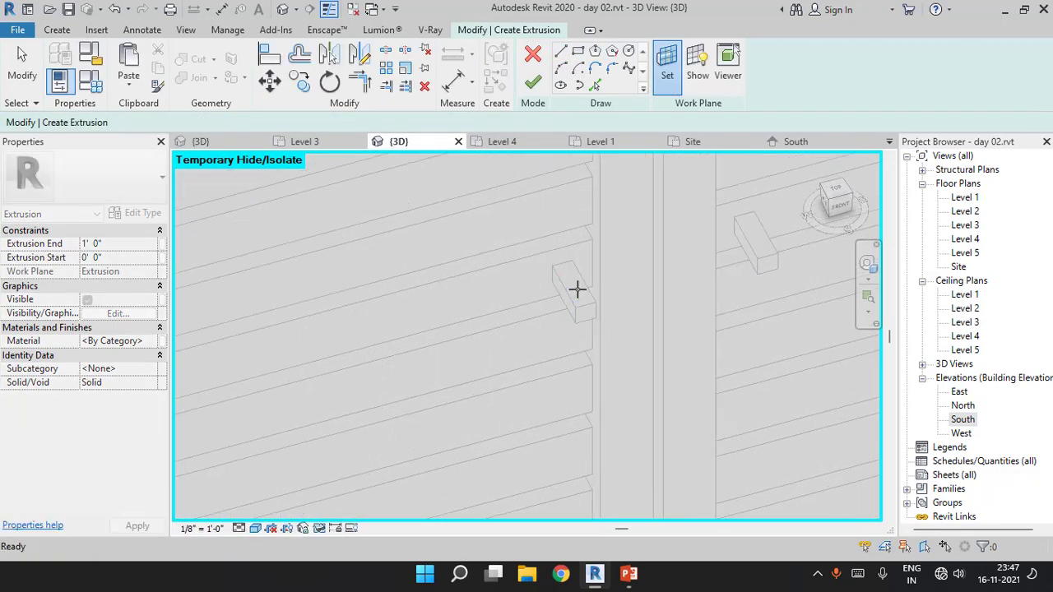
pyautogui.click(577, 288)
pyautogui.scroll(-2, 584, 292)
pyautogui.scroll(-2, 592, 299)
# Sketch a circle centred on the handle
pyautogui.click(629, 52)
pyautogui.scroll(3, 597, 324)
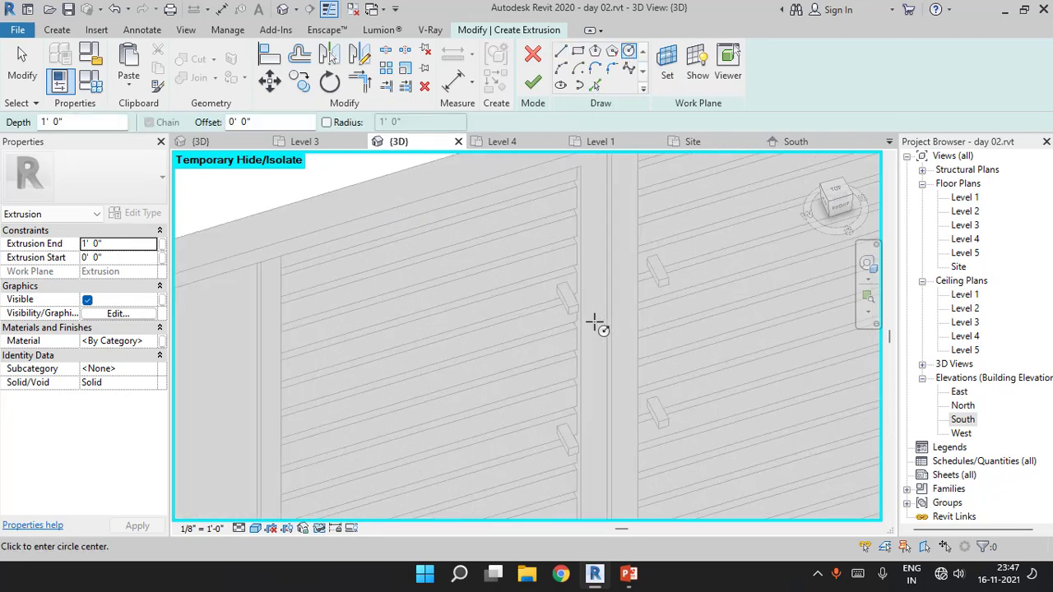
pyautogui.scroll(2, 568, 304)
pyautogui.click(568, 300)
pyautogui.scroll(2, 564, 306)
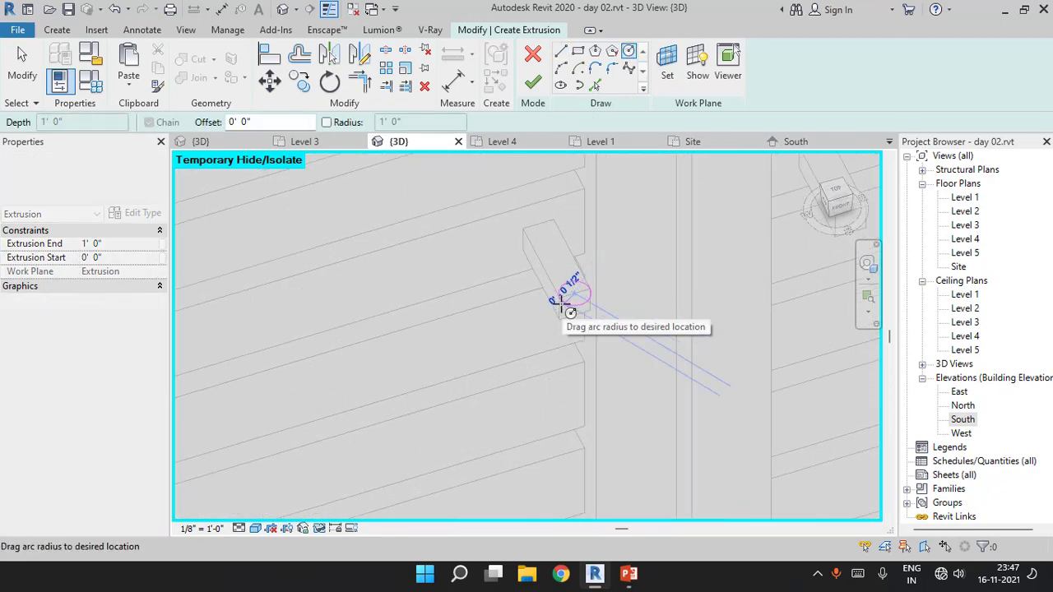
pyautogui.click(562, 309)
pyautogui.press('Escape')
pyautogui.scroll(-1, 531, 294)
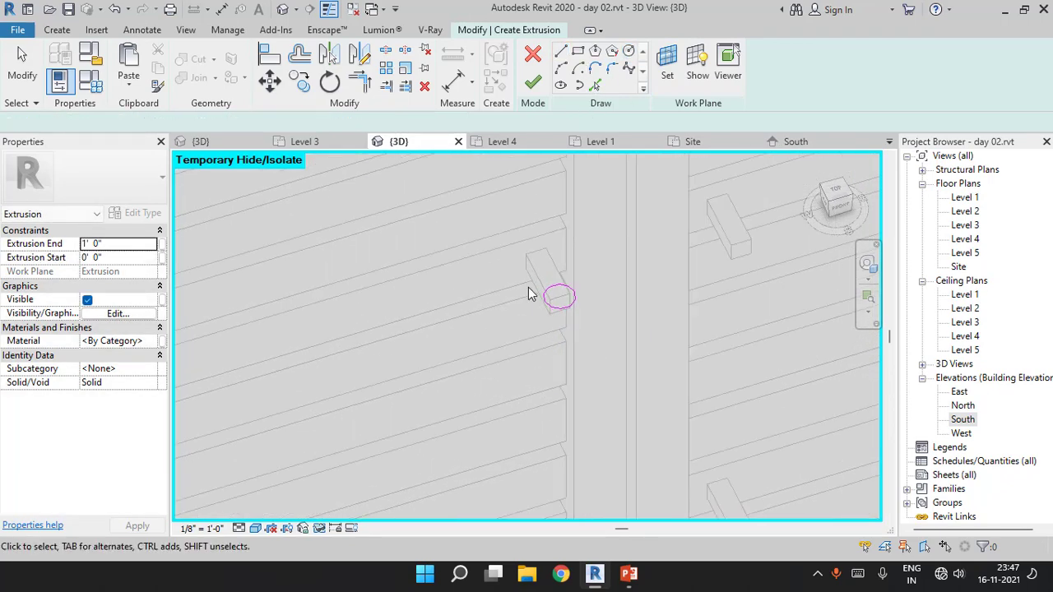
# Copy the circle onto the other handle and finish the sketch
pyautogui.press('c')
pyautogui.press('o')
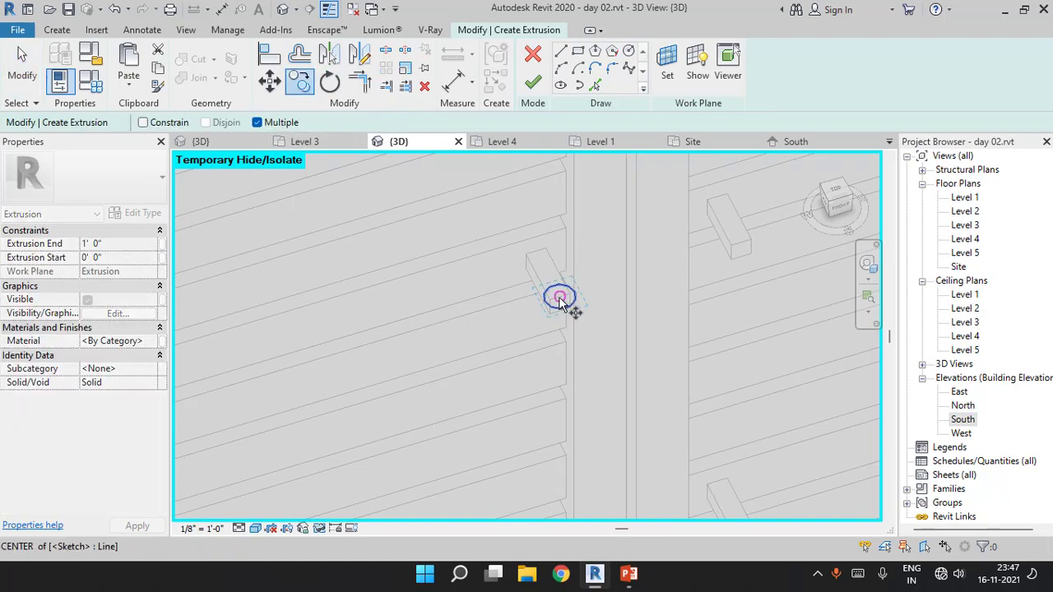
pyautogui.click(739, 242)
pyautogui.click(534, 82)
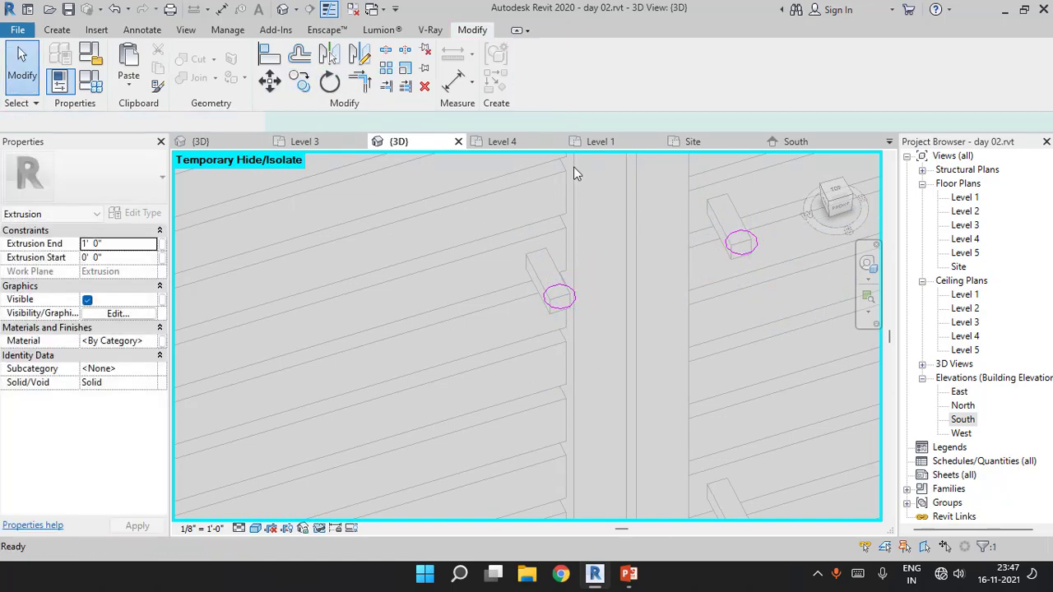
# Extend the round handle extrusions' start to -2' 6" from a front view
pyautogui.click(847, 216)
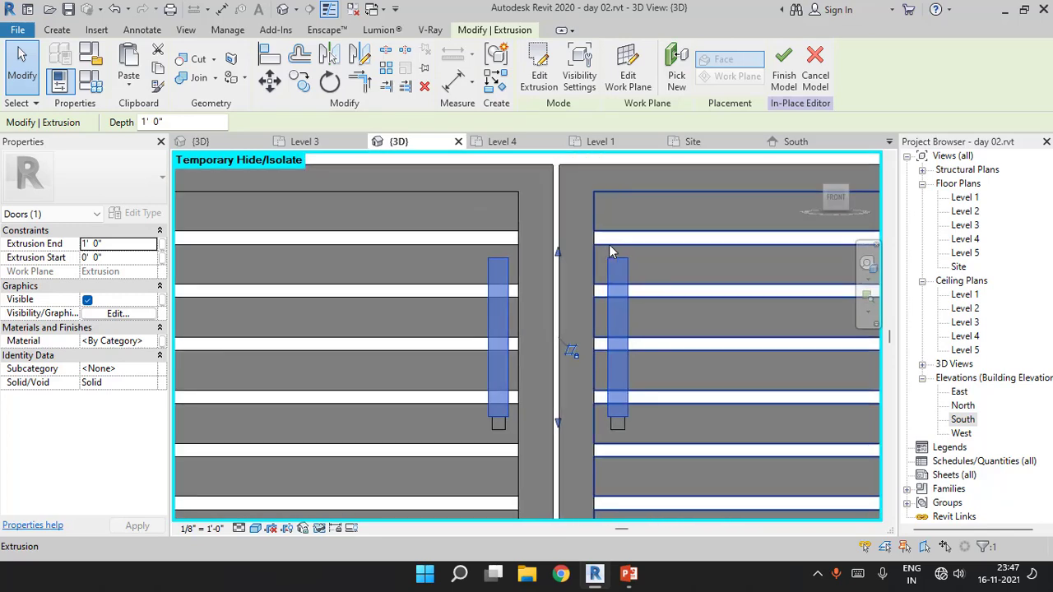
pyautogui.scroll(3, 633, 247)
pyautogui.moveTo(627, 319); pyautogui.dragTo(627, 459)
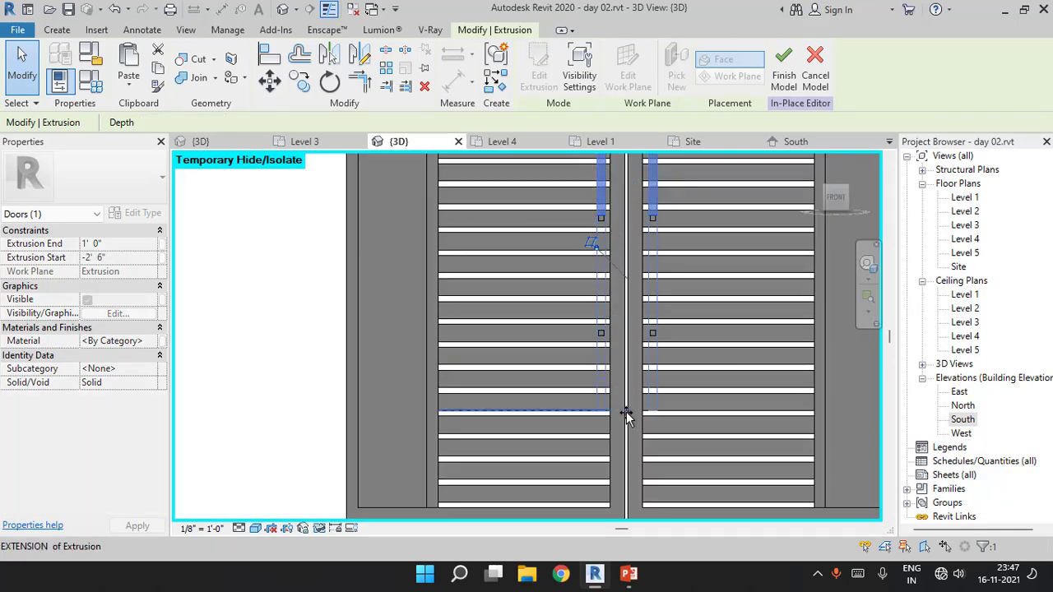
pyautogui.press('Escape')
pyautogui.scroll(-5, 625, 467)
pyautogui.moveTo(602, 306)
pyautogui.keyDown('shift'); pyautogui.mouseDown(button='middle')
pyautogui.moveTo(747, 376)
pyautogui.moveTo(595, 388)
pyautogui.moveTo(680, 365)
pyautogui.mouseUp(button='middle'); pyautogui.keyUp('shift')
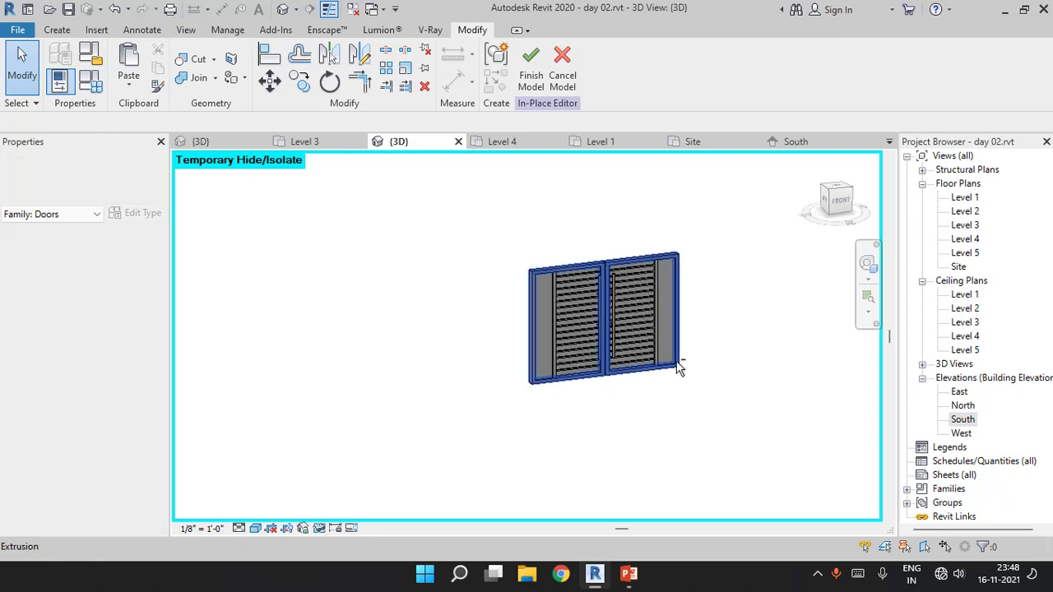
# Finish the in-place gate model and reset Temporary Hide/Isolate to show the house
pyautogui.click(529, 77)
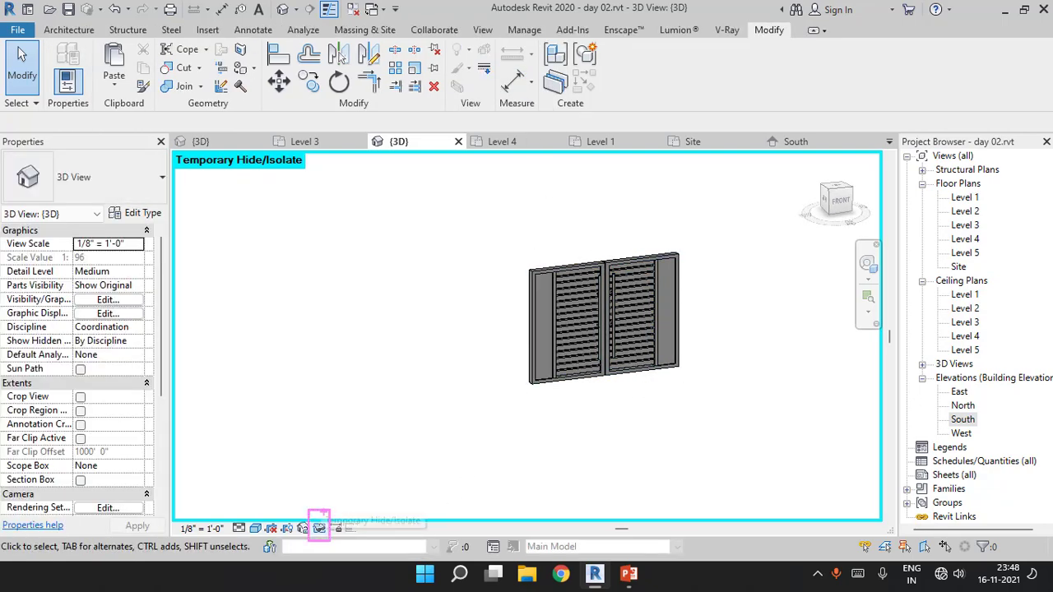
pyautogui.click(319, 531)
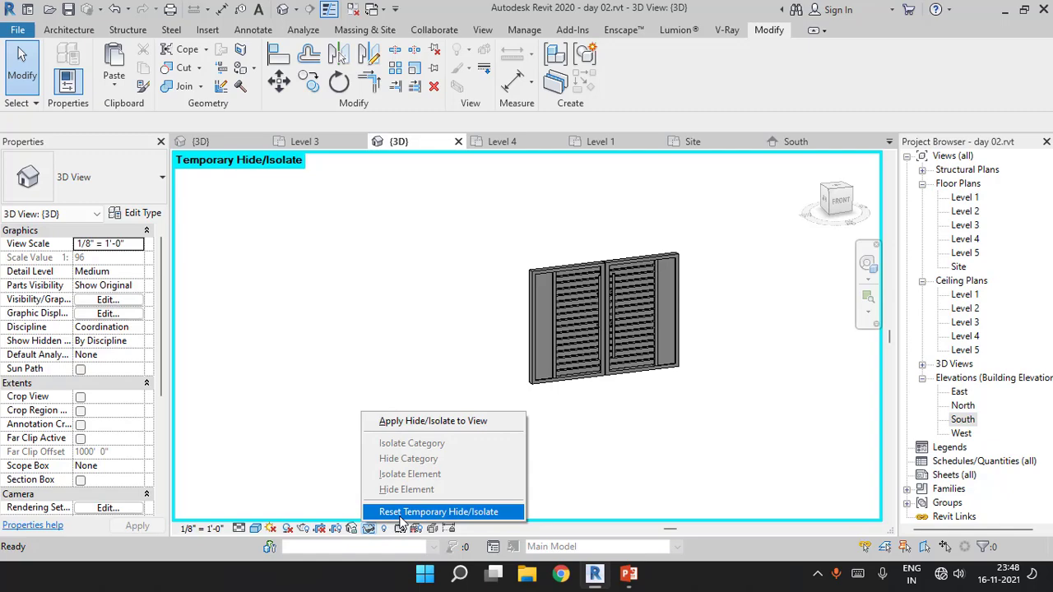
pyautogui.click(403, 511)
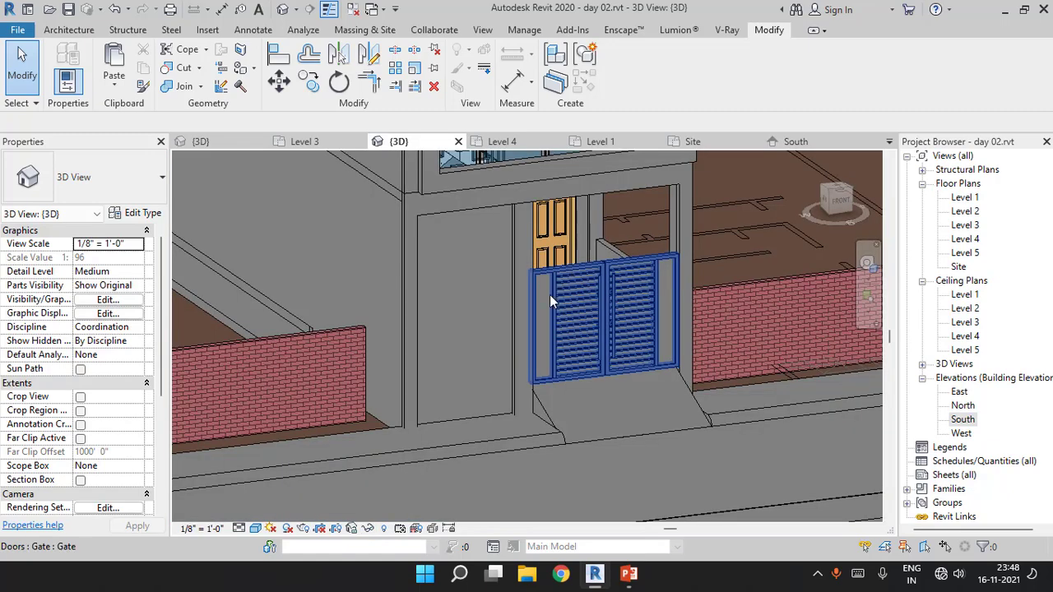
# Select the Level 5 roof slab from a top view and edit its boundary
pyautogui.moveTo(550, 295)
pyautogui.keyDown('shift'); pyautogui.mouseDown(button='middle')
pyautogui.moveTo(590, 344)
pyautogui.moveTo(497, 348)
pyautogui.moveTo(482, 327)
pyautogui.moveTo(501, 357)
pyautogui.moveTo(626, 325)
pyautogui.moveTo(674, 331)
pyautogui.moveTo(642, 277)
pyautogui.moveTo(687, 347)
pyautogui.mouseUp(button='middle'); pyautogui.keyUp('shift')
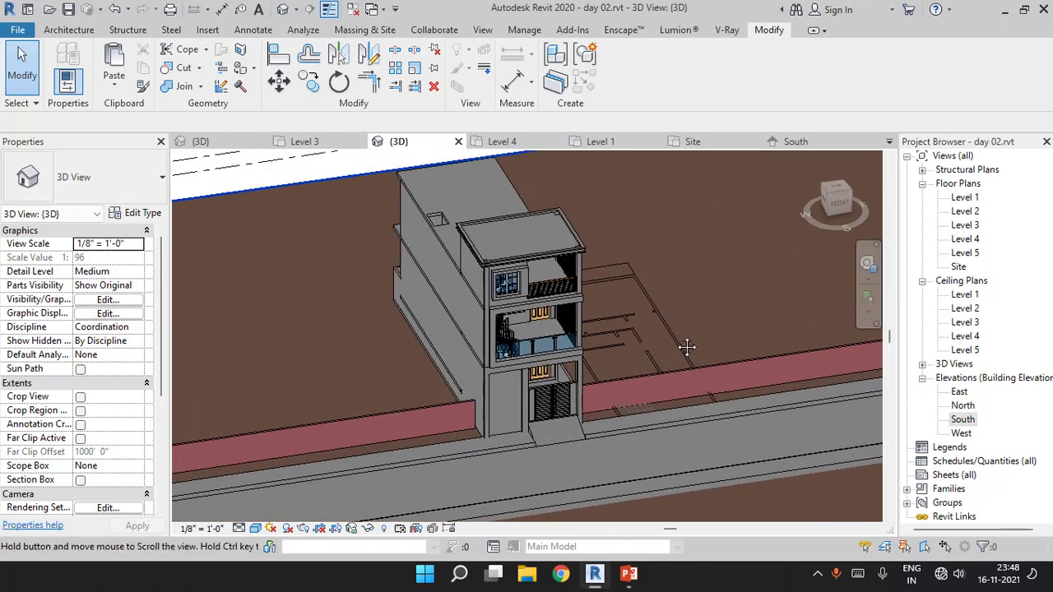
pyautogui.click(534, 238)
pyautogui.keyDown('shift'); pyautogui.moveTo(534, 239); pyautogui.dragTo(682, 221, button='middle'); pyautogui.keyUp('shift')
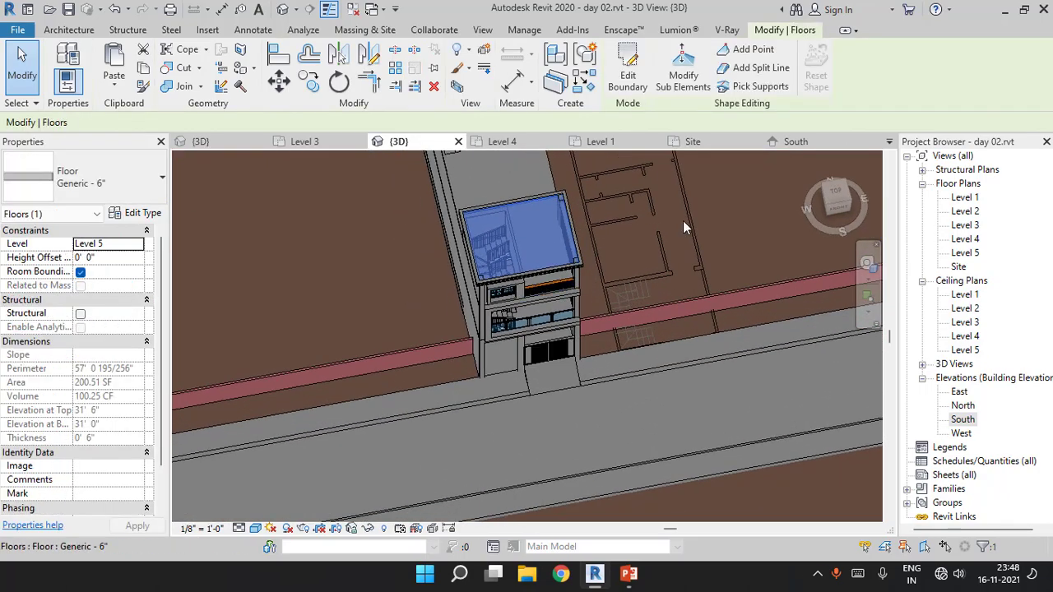
pyautogui.click(835, 197)
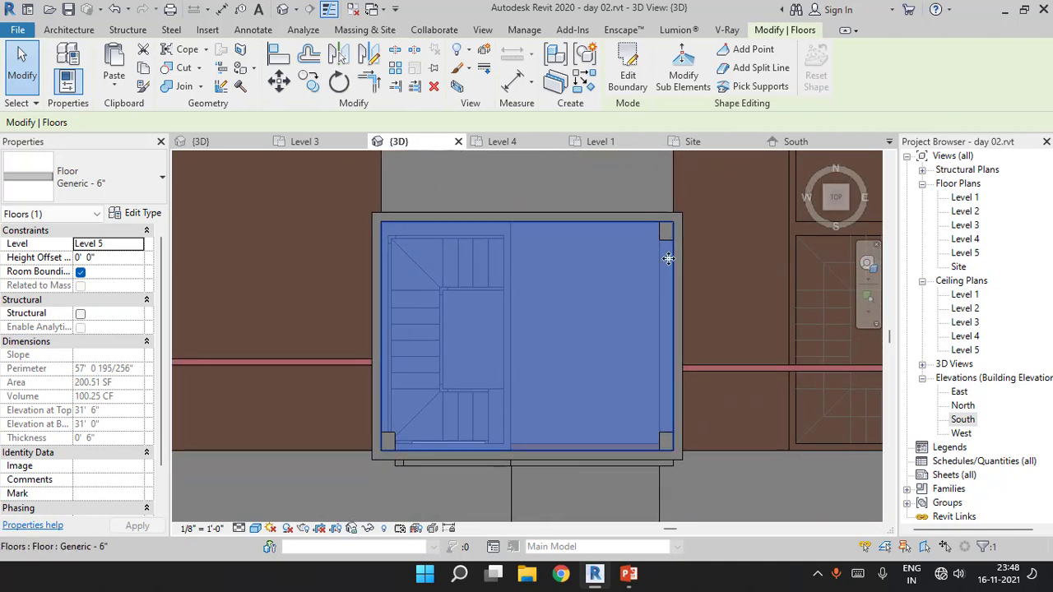
pyautogui.click(628, 66)
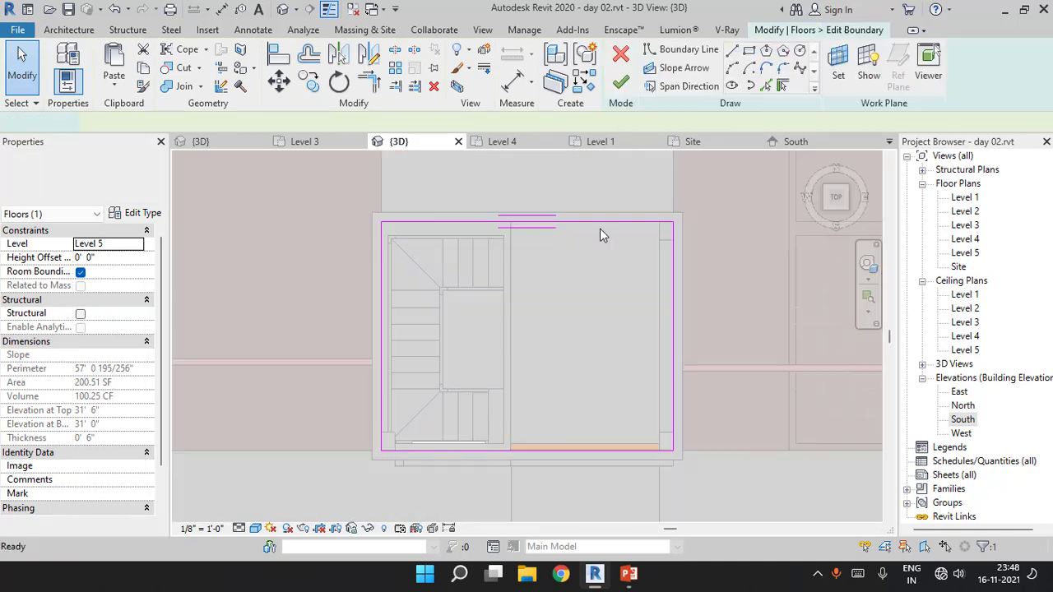
# Draw a rectangular opening near the roof's top edge and make it 1' wide
pyautogui.click(751, 52)
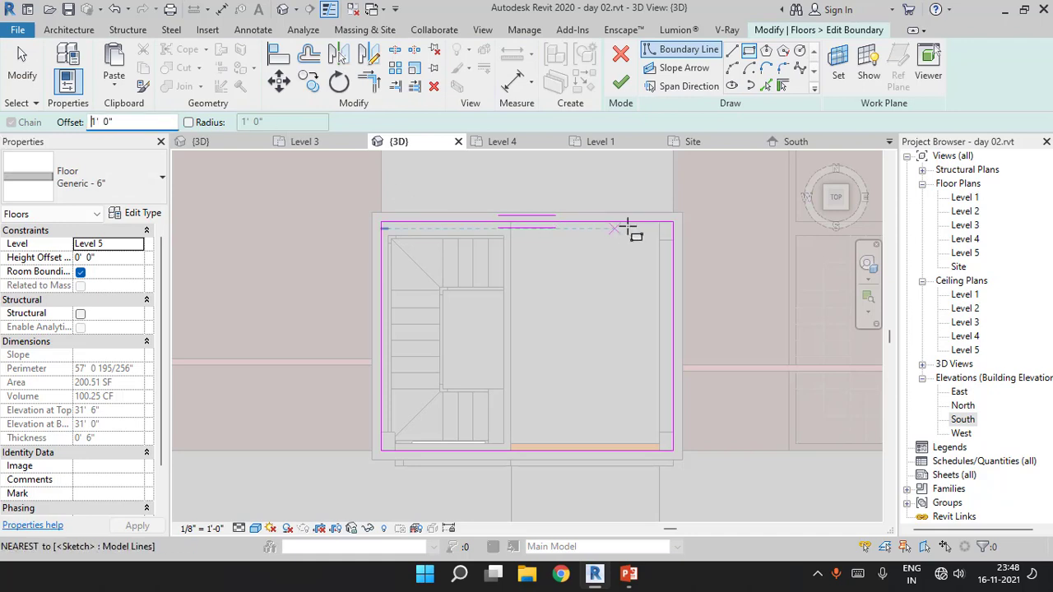
pyautogui.click(668, 221)
pyautogui.scroll(2, 663, 230)
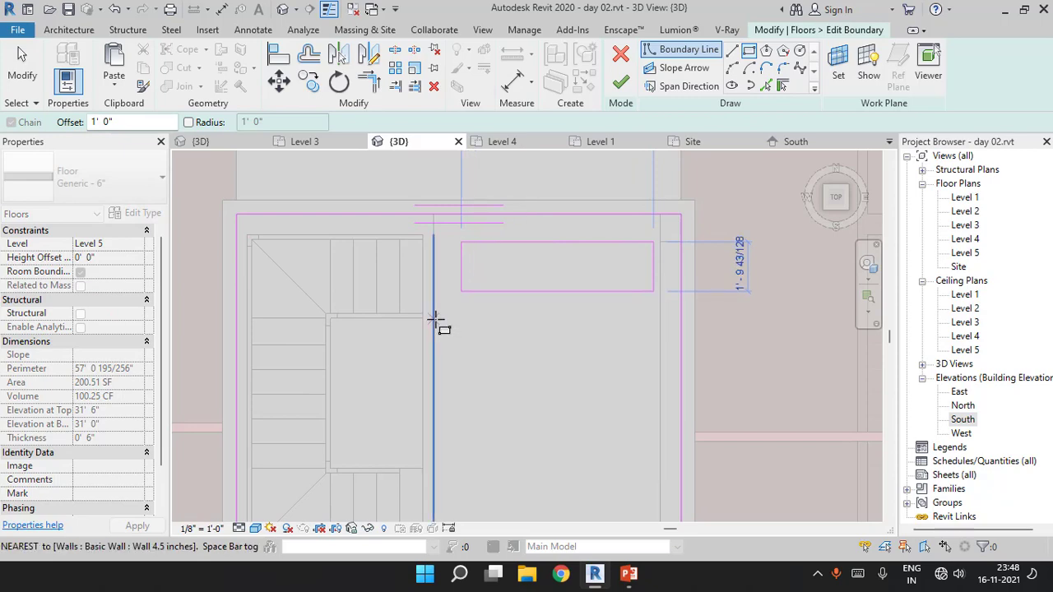
pyautogui.click(462, 291)
pyautogui.press('Escape')
pyautogui.press('Escape')
pyautogui.click(578, 290)
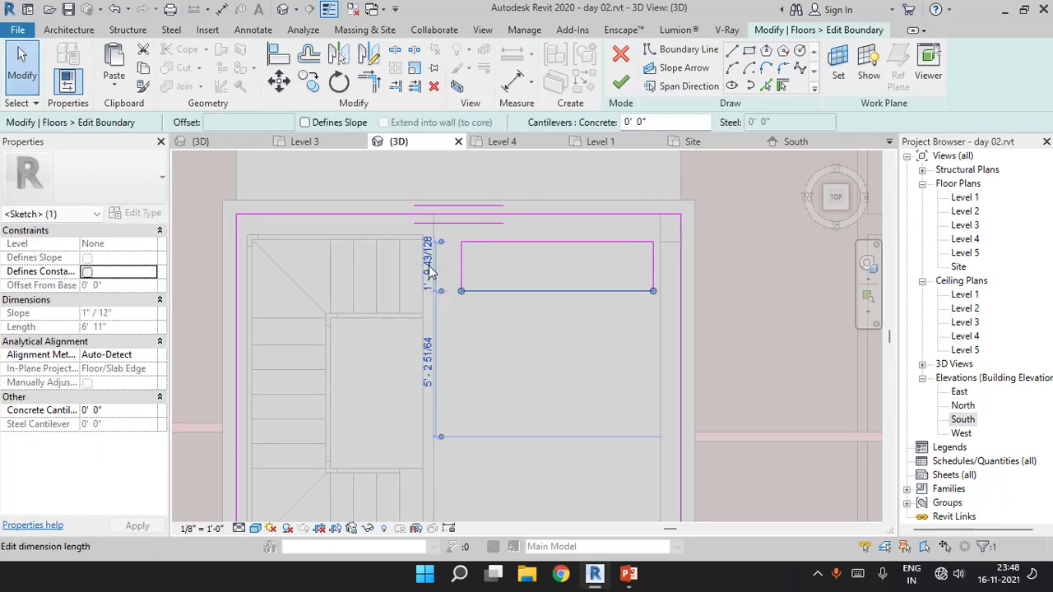
pyautogui.write("1'")
pyautogui.press('Return')
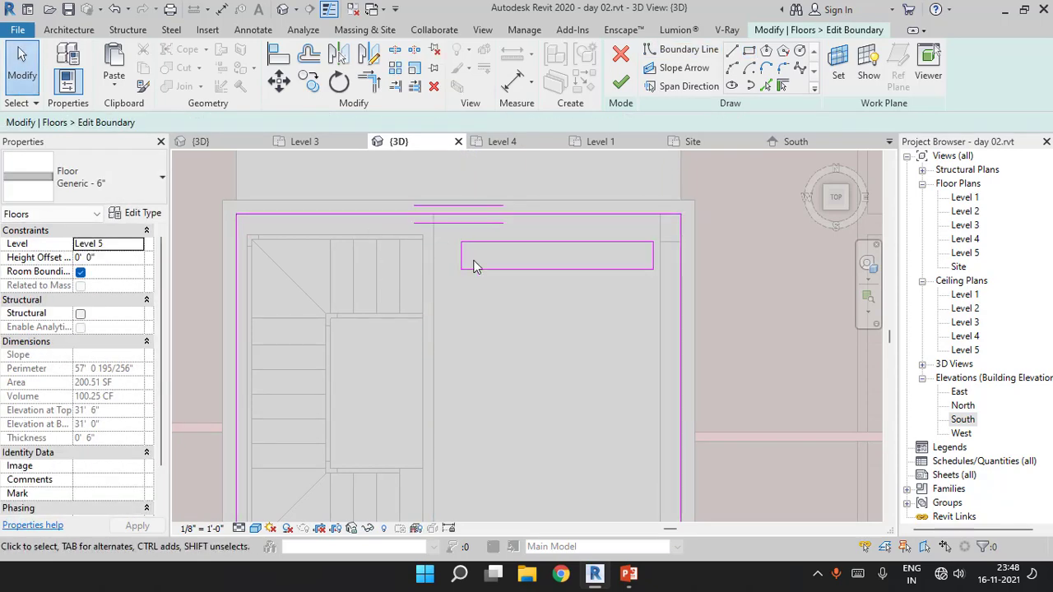
# Copy the opening down the roof at 2' spacing to make the row of slots
pyautogui.click(464, 263)
pyautogui.click(309, 82)
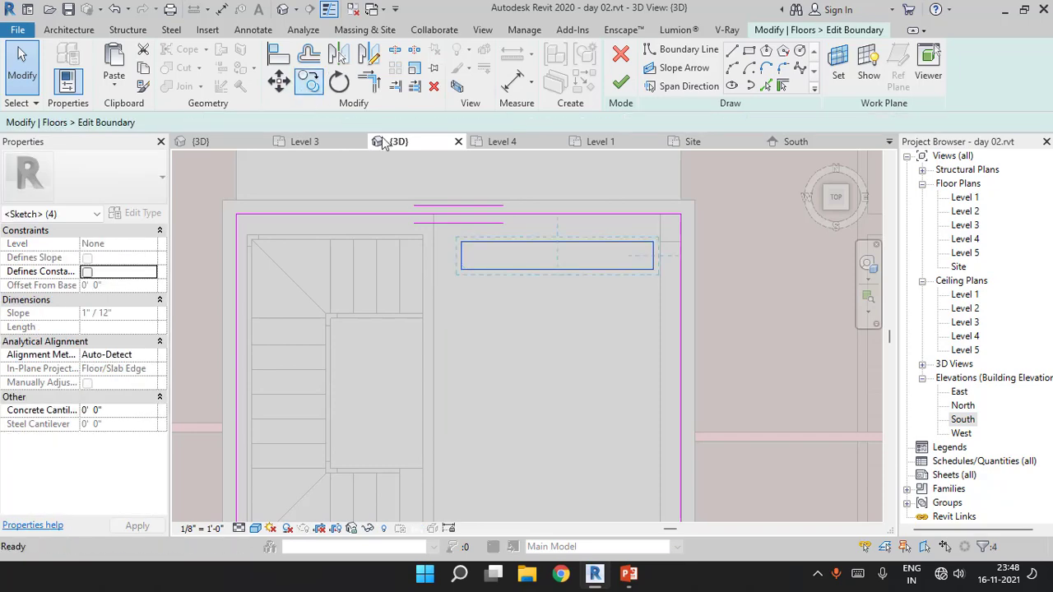
pyautogui.click(555, 217)
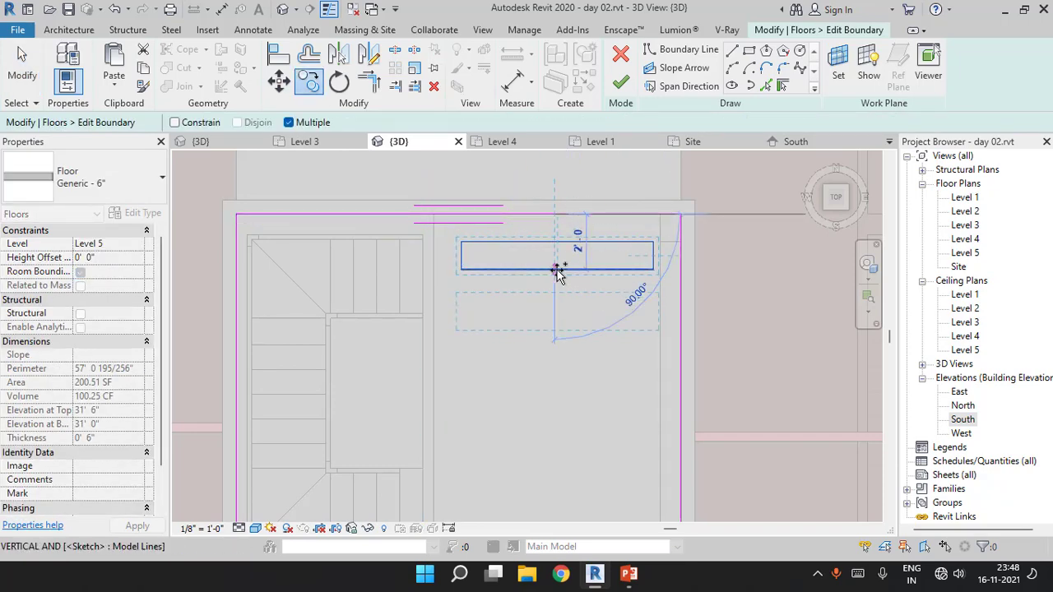
pyautogui.click(557, 271)
pyautogui.click(555, 326)
pyautogui.moveTo(556, 380)
pyautogui.mouseDown(button='middle')
pyautogui.moveTo(560, 225)
pyautogui.moveTo(551, 321)
pyautogui.mouseUp(button='middle')
pyautogui.click(553, 329)
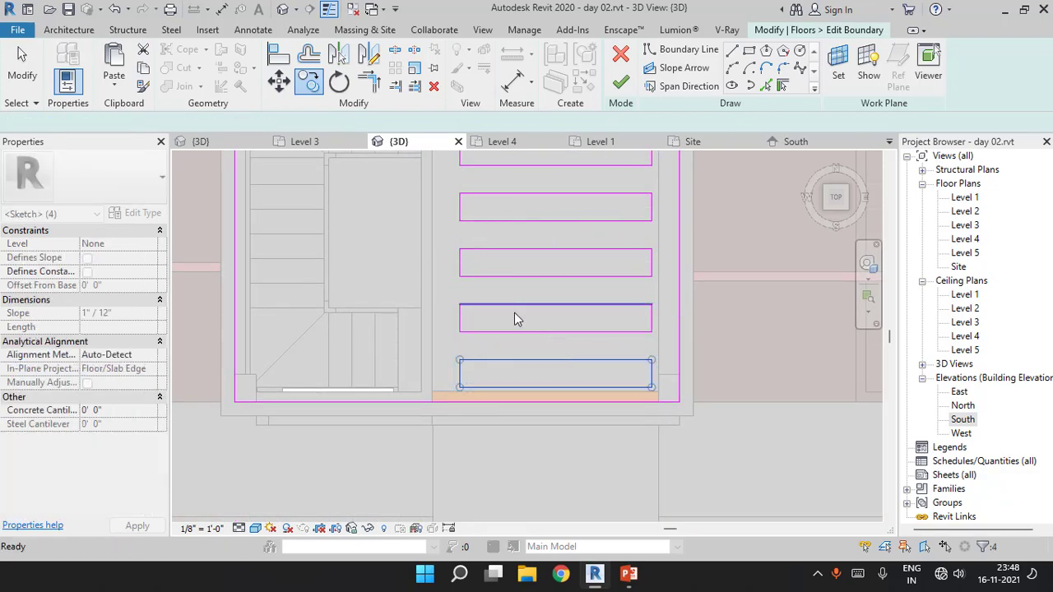
pyautogui.scroll(-4, 514, 313)
# Finish the slab edit, attach the walls below, and view the house in perspective
pyautogui.click(621, 86)
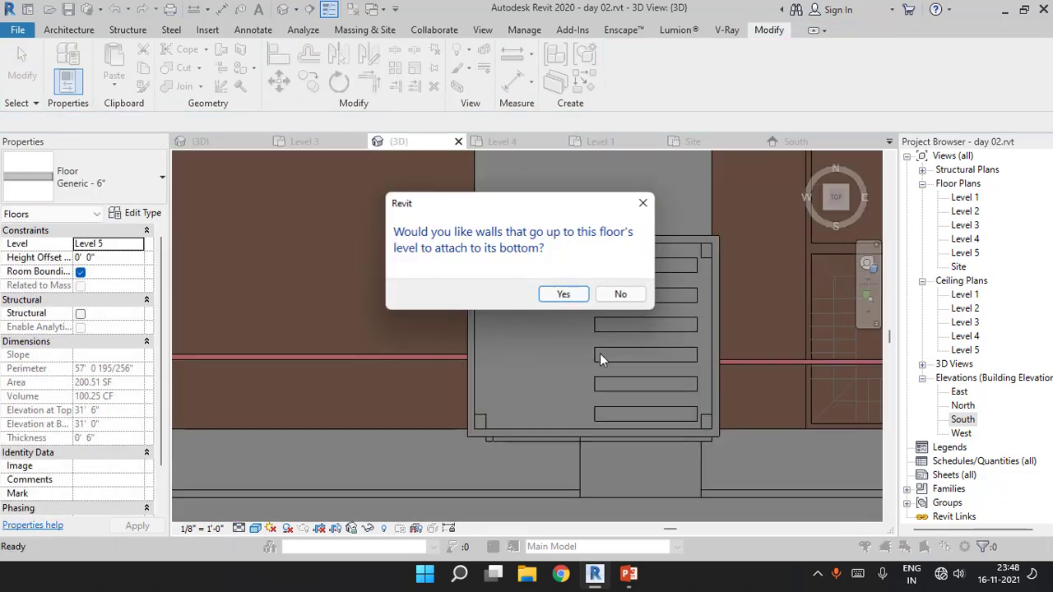
pyautogui.click(575, 301)
pyautogui.moveTo(575, 303)
pyautogui.keyDown('shift'); pyautogui.mouseDown(button='middle')
pyautogui.moveTo(653, 265)
pyautogui.moveTo(612, 197)
pyautogui.moveTo(537, 334)
pyautogui.moveTo(509, 457)
pyautogui.mouseUp(button='middle'); pyautogui.keyUp('shift')
pyautogui.click(611, 197)
pyautogui.scroll(4, 537, 333)
pyautogui.scroll(-3, 510, 457)
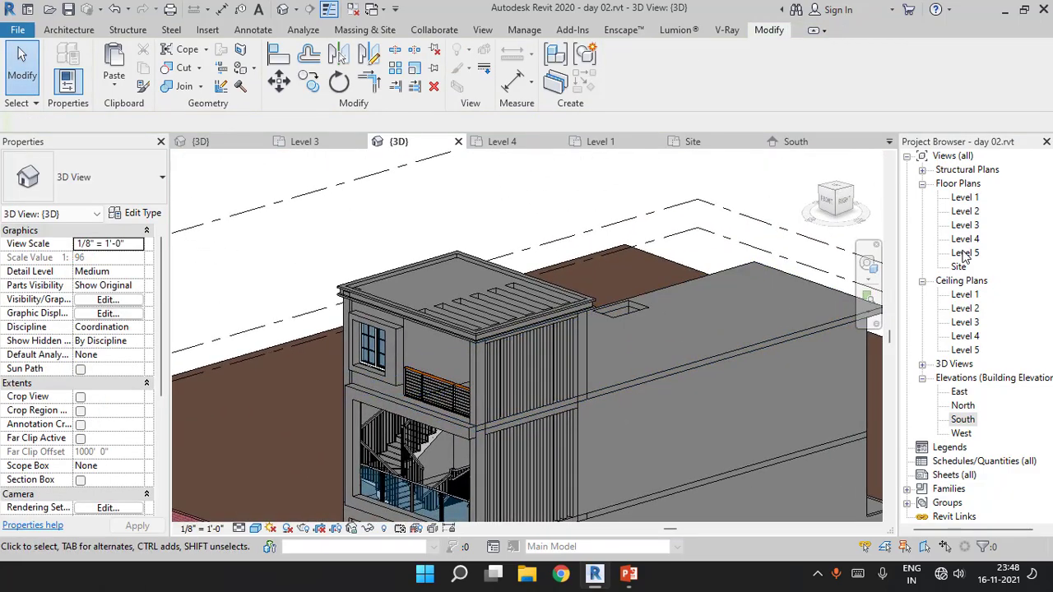
# Open the Level 4 floor plan and choose the Wall 4.5 inches type
pyautogui.doubleClick(966, 239)
pyautogui.click(74, 31)
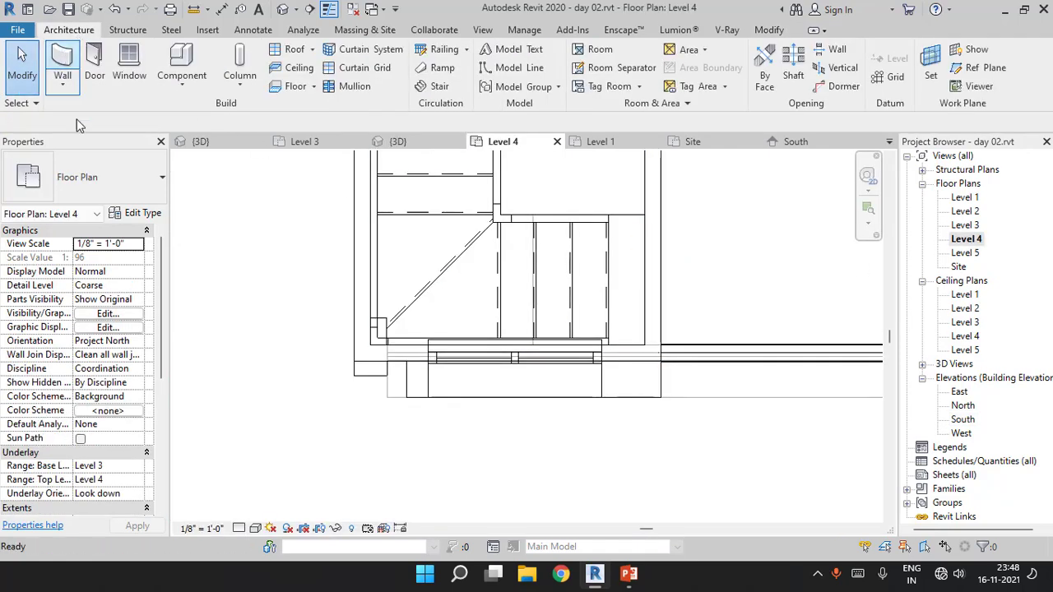
pyautogui.click(99, 182)
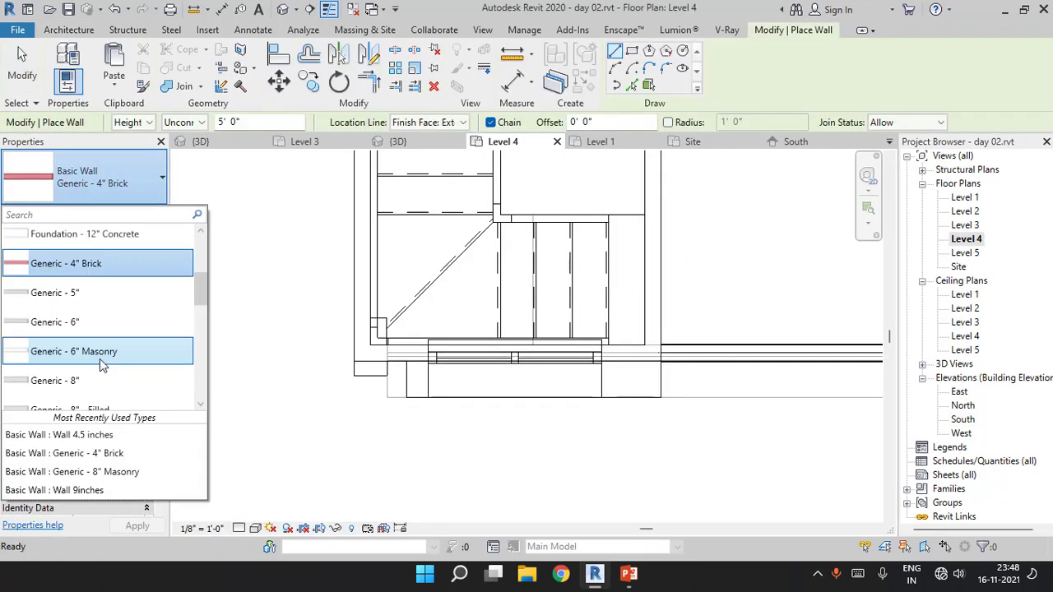
pyautogui.scroll(-2, 99, 362)
pyautogui.scroll(-1, 100, 367)
pyautogui.scroll(-3, 94, 374)
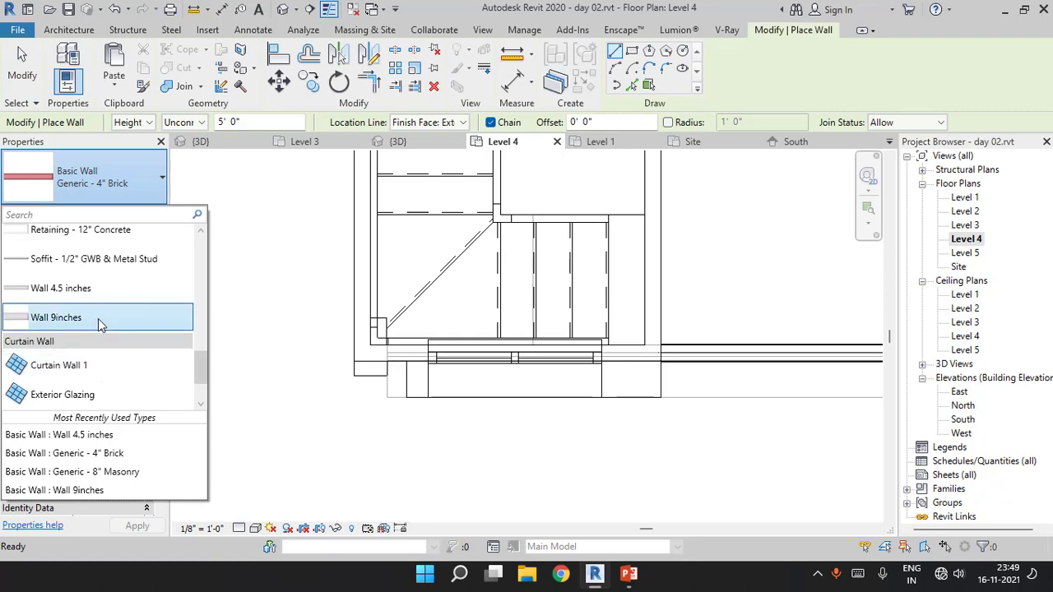
pyautogui.click(98, 287)
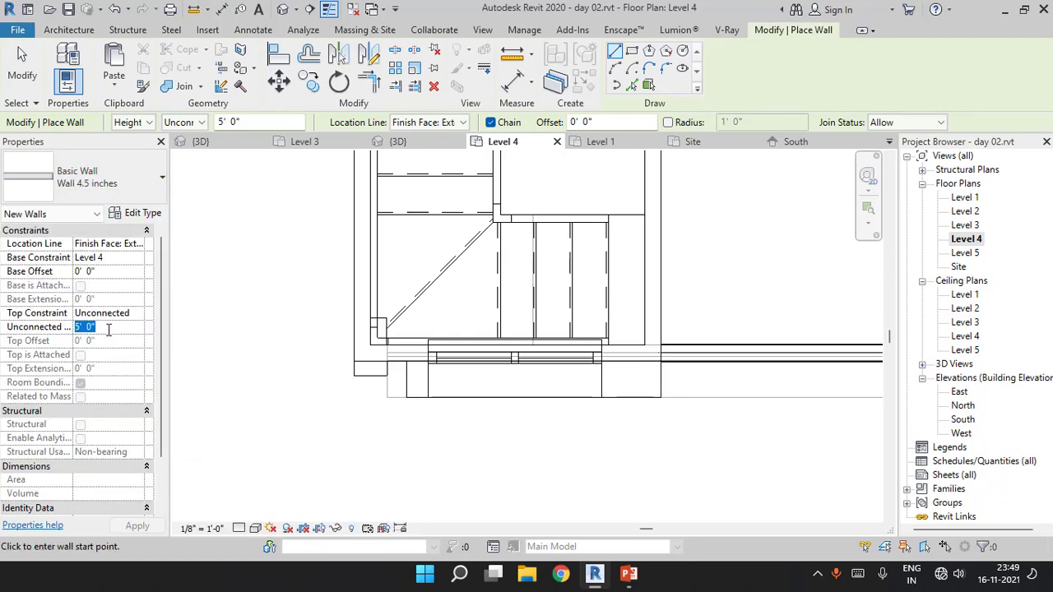
pyautogui.scroll(-2, 729, 362)
pyautogui.scroll(-1, 769, 280)
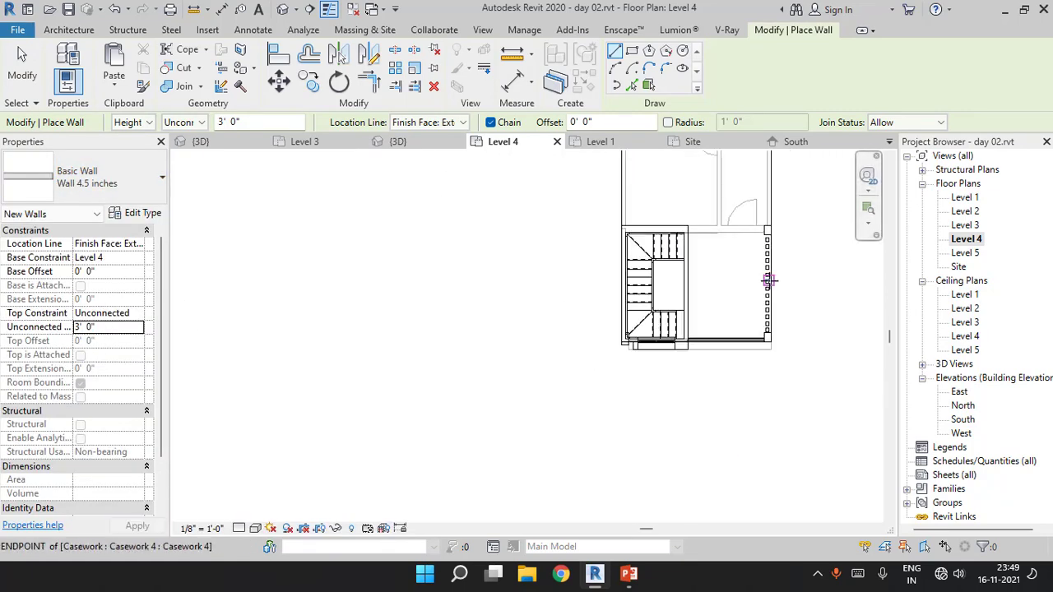
pyautogui.scroll(2, 778, 250)
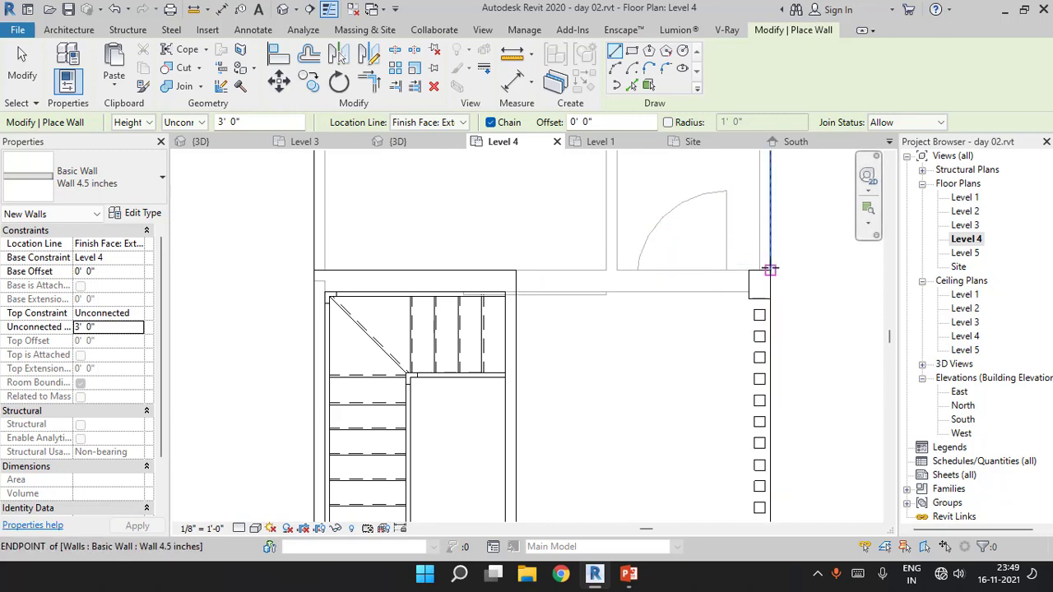
# Draw 3' 0"-high parapet walls along the roof edge down to the stair top
pyautogui.click(770, 270)
pyautogui.scroll(-2, 748, 205)
pyautogui.scroll(-1, 740, 176)
pyautogui.scroll(2, 735, 334)
pyautogui.scroll(1, 741, 234)
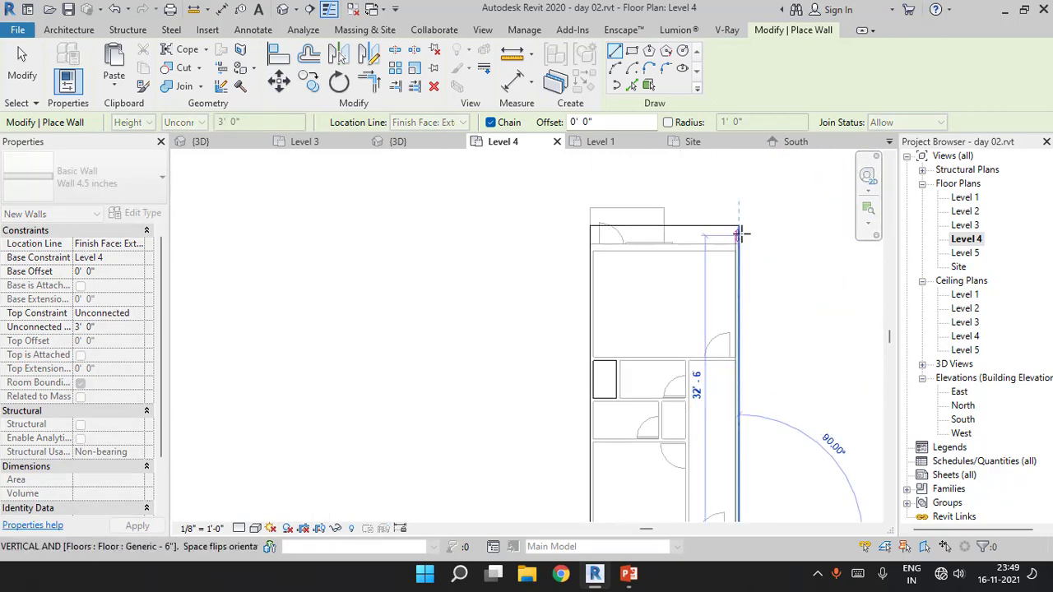
pyautogui.click(739, 225)
pyautogui.scroll(-2, 595, 282)
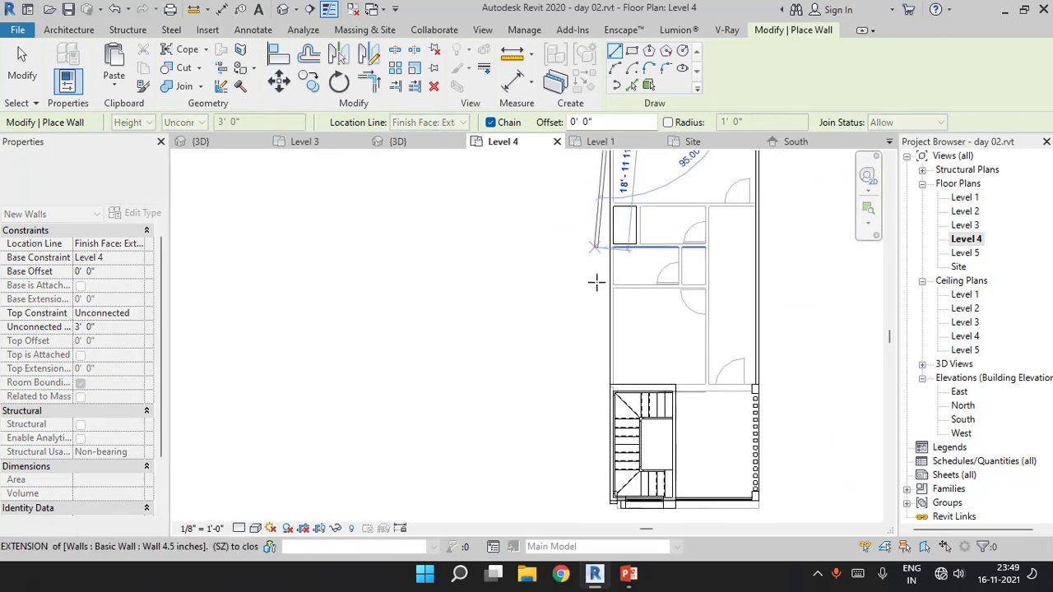
pyautogui.scroll(2, 611, 368)
pyautogui.click(612, 398)
pyautogui.press('Escape')
pyautogui.scroll(2, 641, 365)
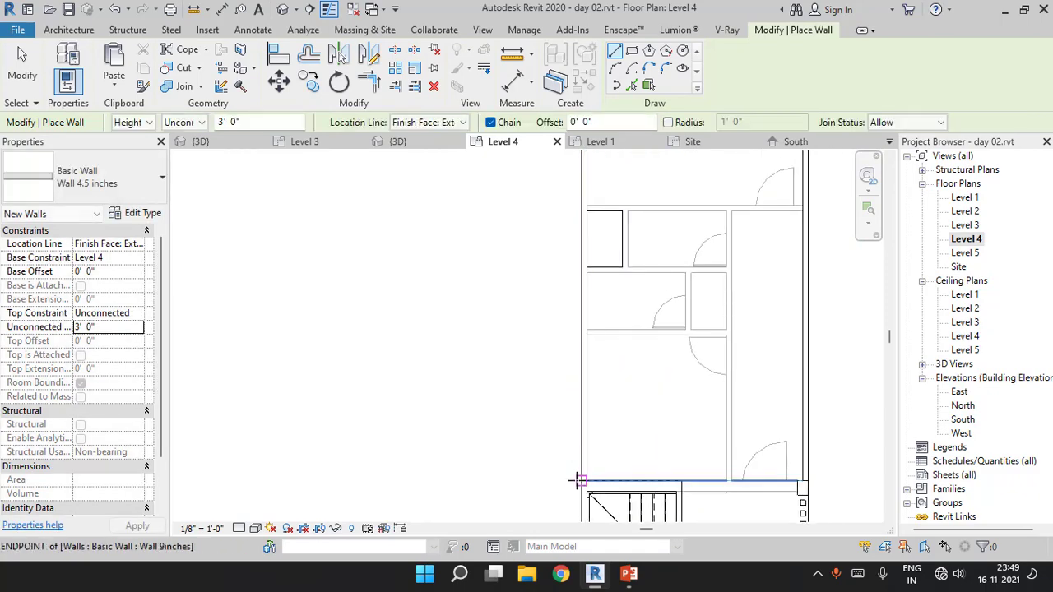
pyautogui.scroll(1, 629, 390)
pyautogui.scroll(2, 626, 387)
pyautogui.press('Escape')
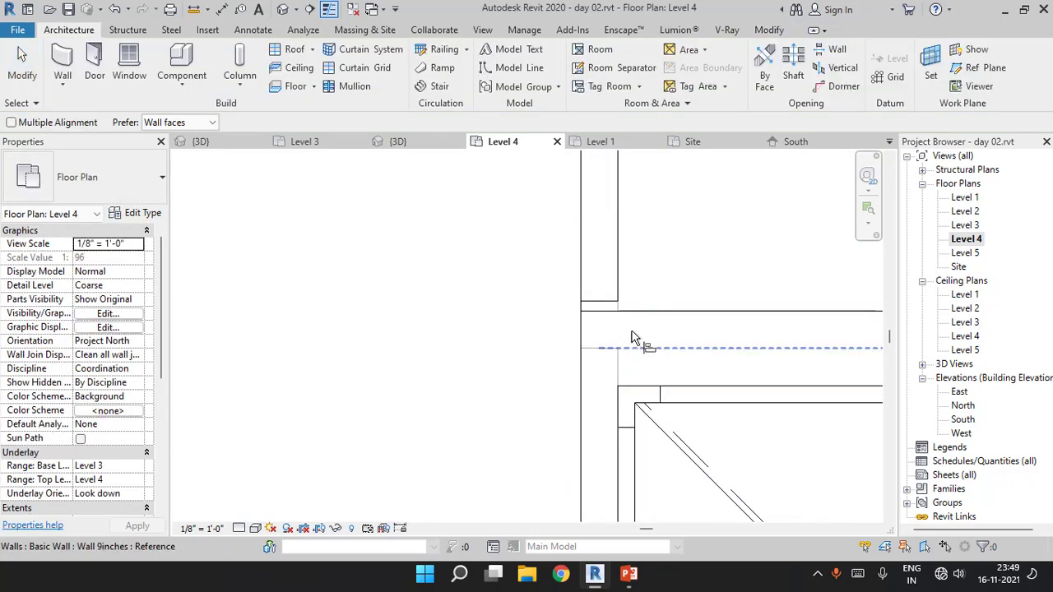
pyautogui.press('Escape')
# Draw 0' 6"-high walls along the roof opening's top and side edges, then view in 3D
pyautogui.scroll(-2, 617, 329)
pyautogui.scroll(-1, 617, 321)
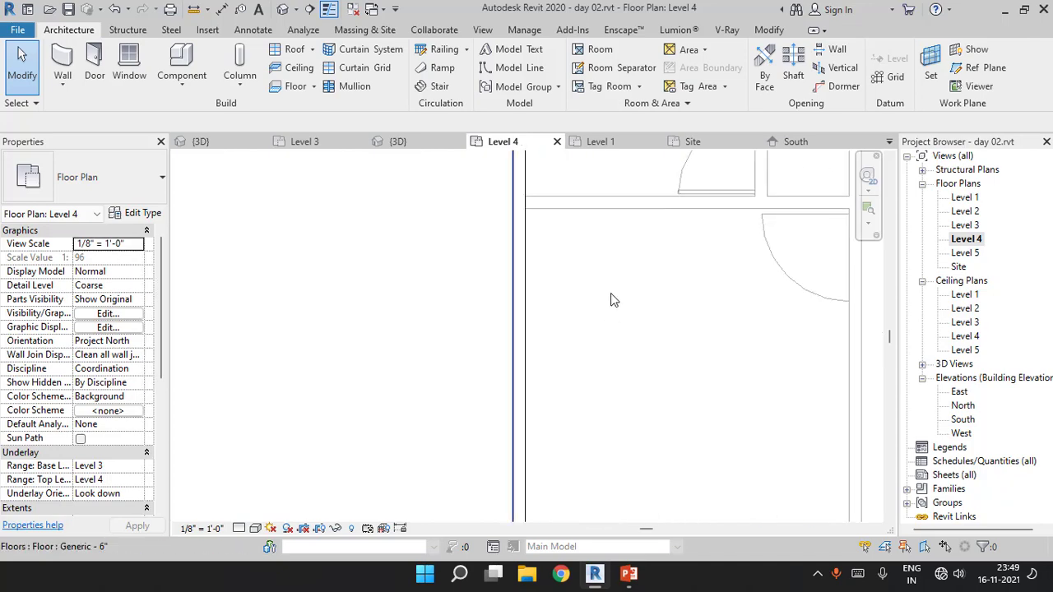
pyautogui.scroll(-1, 604, 301)
pyautogui.click(63, 65)
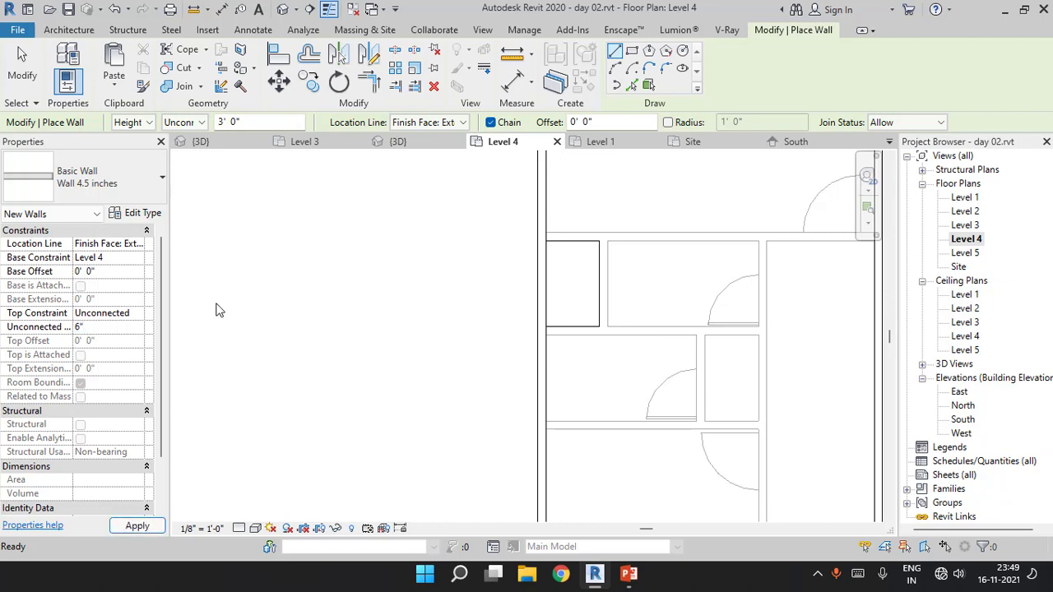
pyautogui.scroll(1, 576, 235)
pyautogui.click(539, 243)
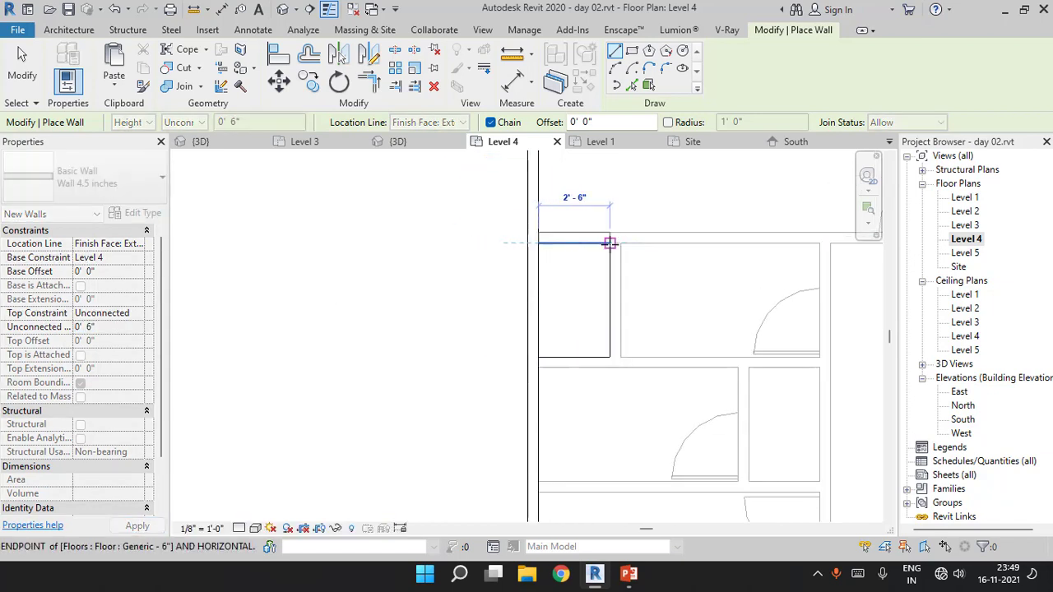
pyautogui.click(609, 243)
pyautogui.click(610, 357)
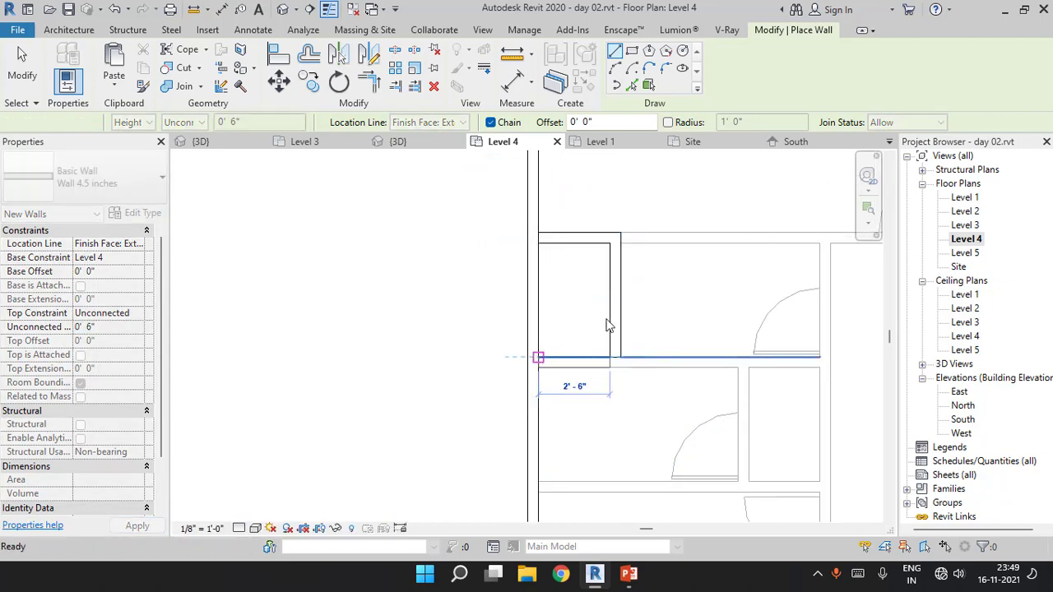
pyautogui.press('Escape')
pyautogui.press('Escape')
pyautogui.click(398, 142)
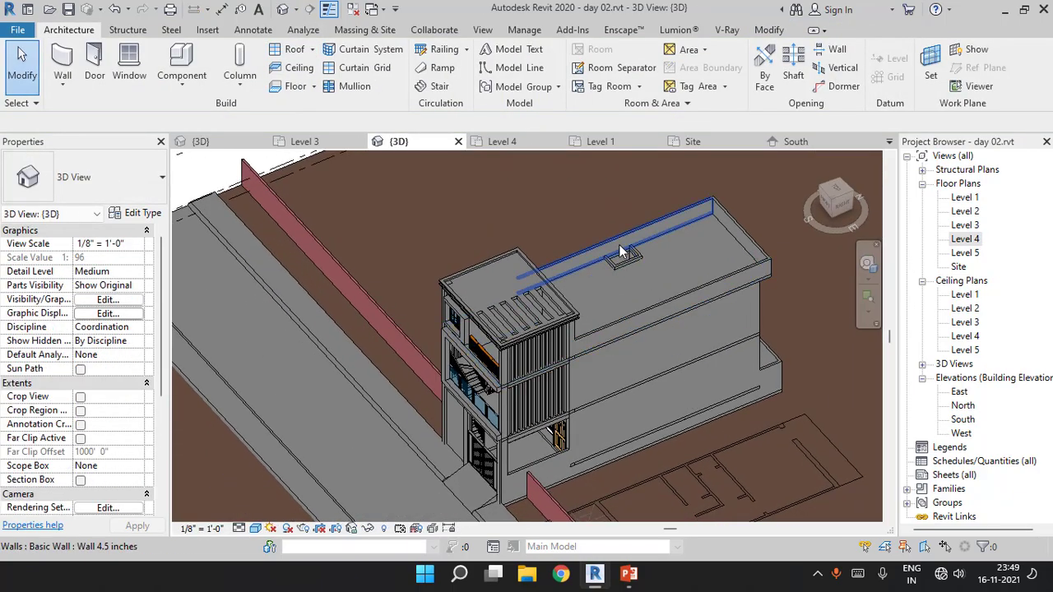
pyautogui.scroll(5, 618, 244)
pyautogui.scroll(2, 646, 261)
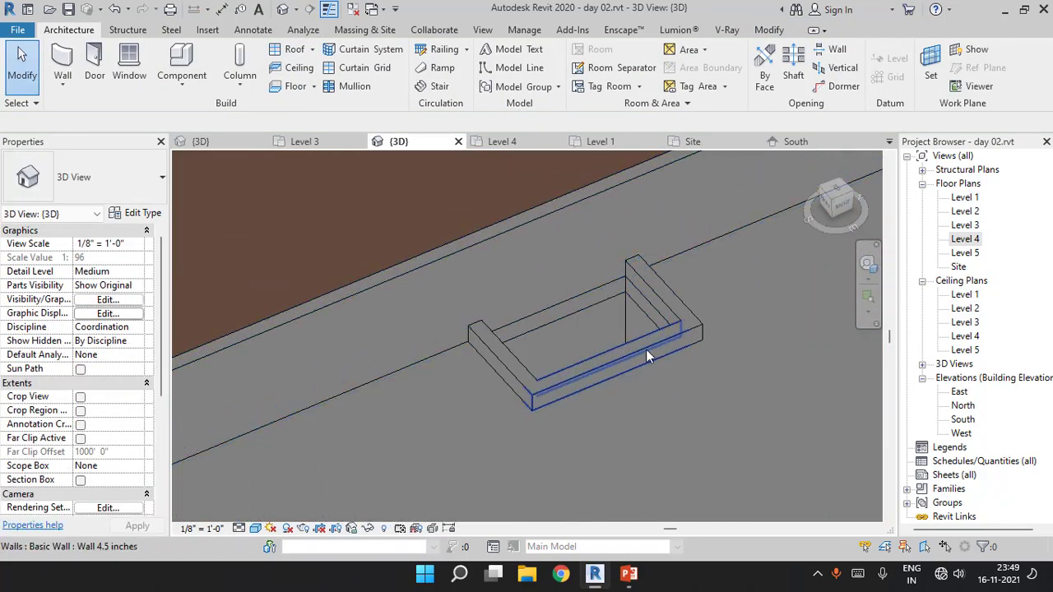
pyautogui.click(609, 294)
pyautogui.scroll(2, 632, 288)
pyautogui.press('Escape')
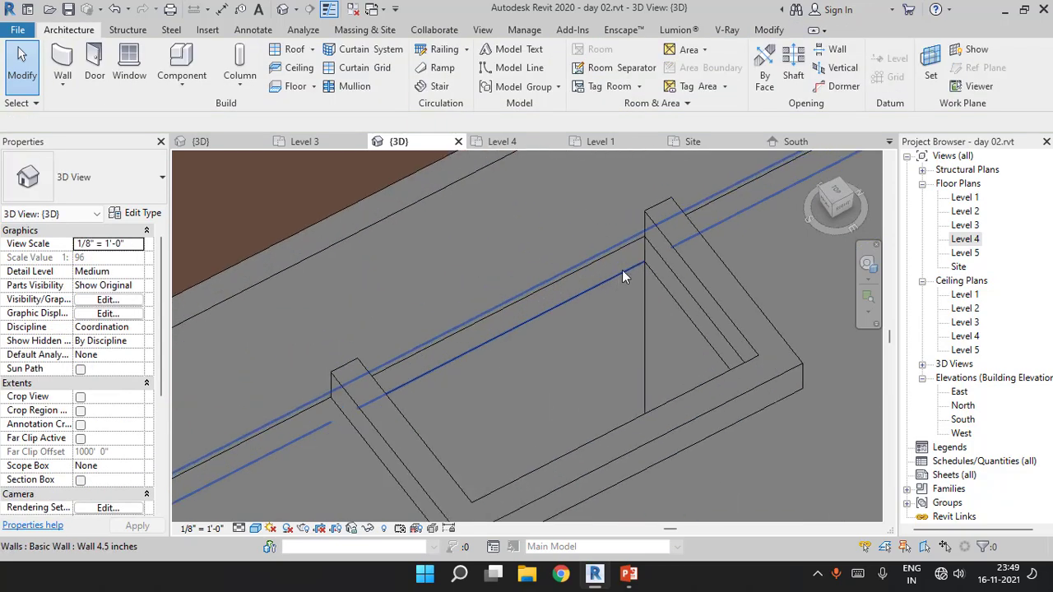
pyautogui.scroll(2, 625, 271)
pyautogui.scroll(-2, 494, 354)
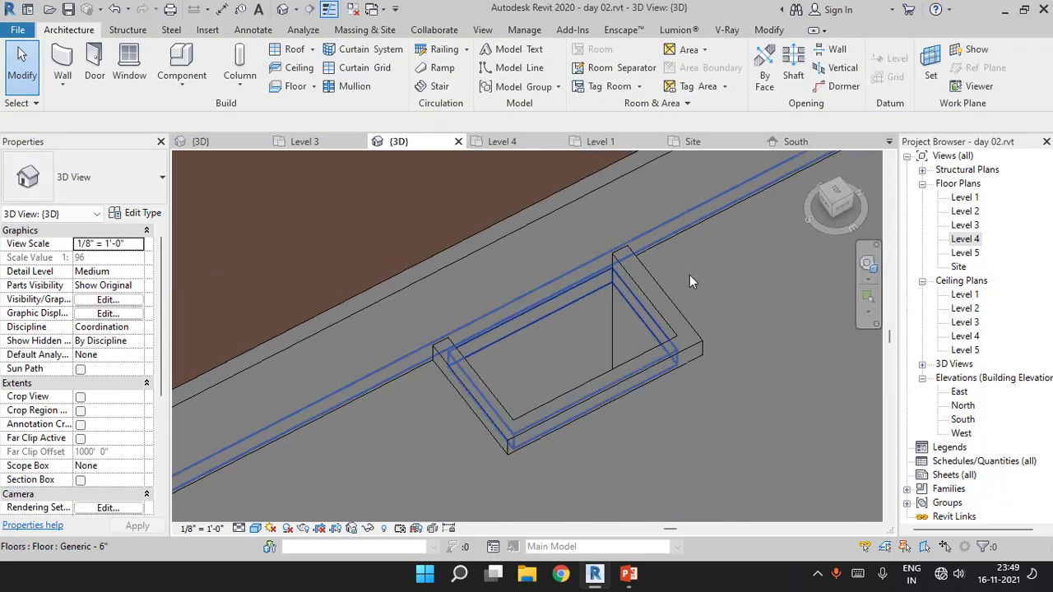
pyautogui.click(192, 90)
# Create a Model In-Place family in the Railings category, keeping the default name
pyautogui.click(209, 145)
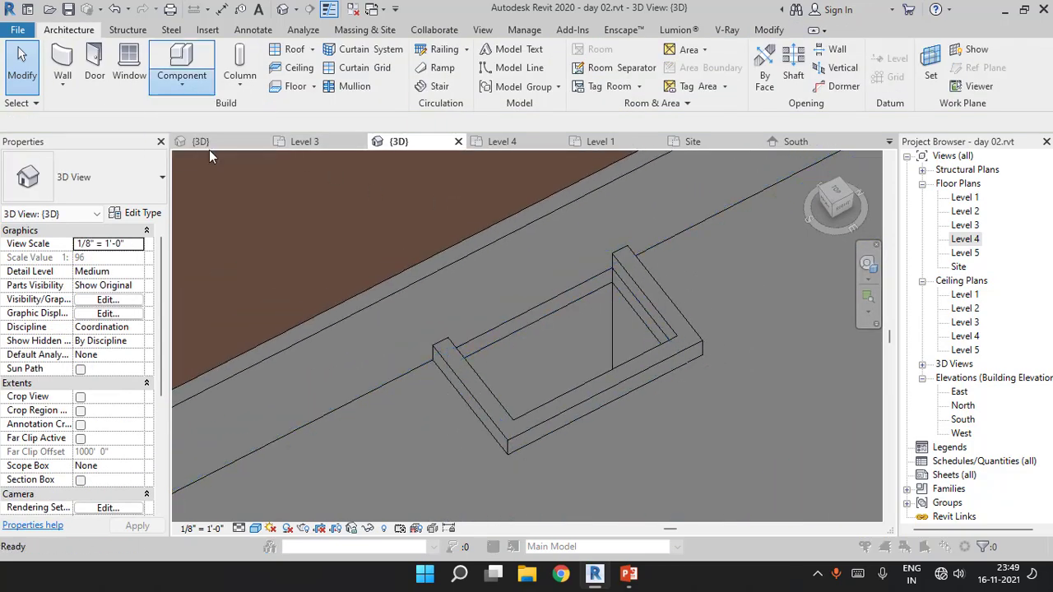
pyautogui.scroll(-1, 787, 284)
pyautogui.scroll(-1, 788, 285)
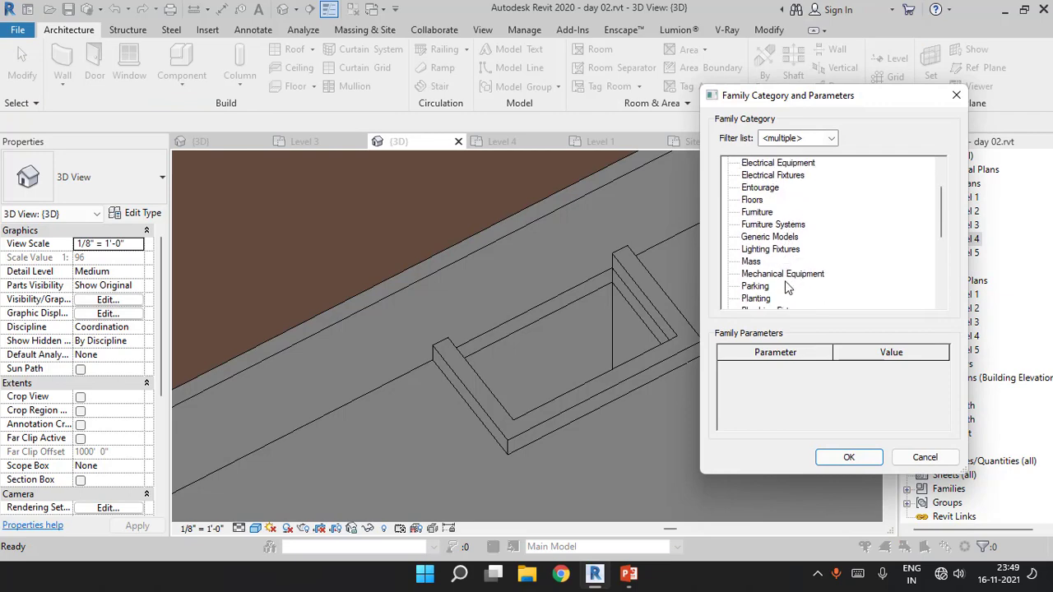
pyautogui.scroll(-1, 787, 285)
pyautogui.scroll(-1, 788, 287)
pyautogui.scroll(-1, 786, 284)
pyautogui.click(756, 263)
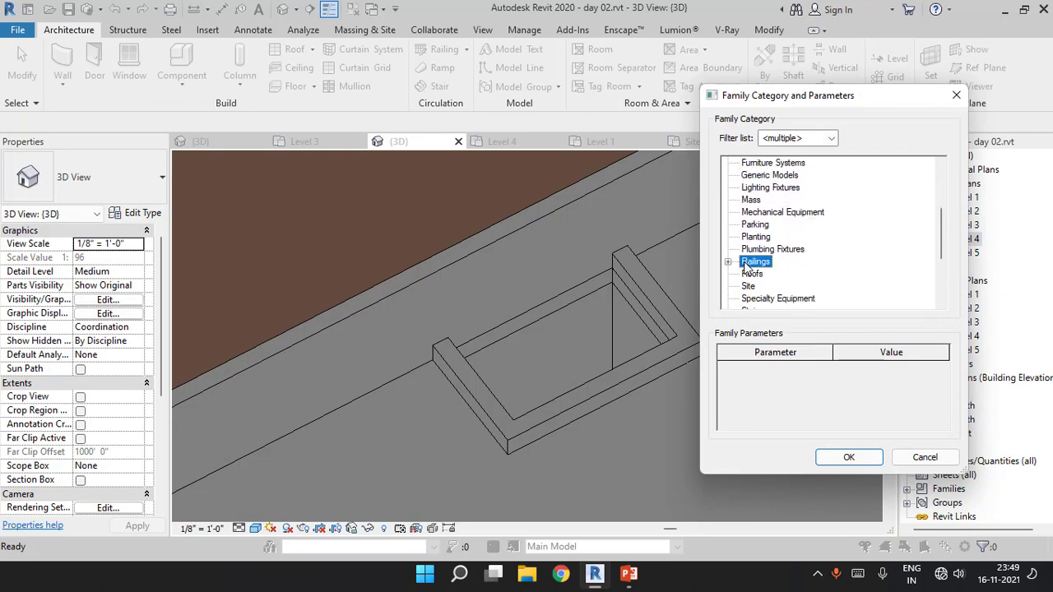
pyautogui.click(849, 458)
pyautogui.click(526, 312)
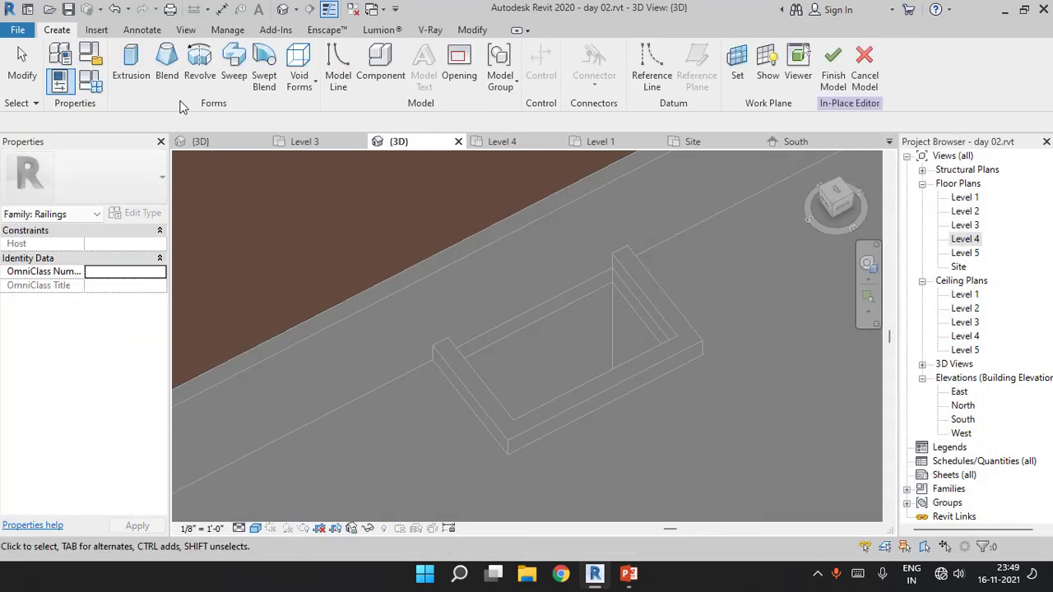
# Set the extrusion's work plane to the roof slab's top face
pyautogui.click(666, 66)
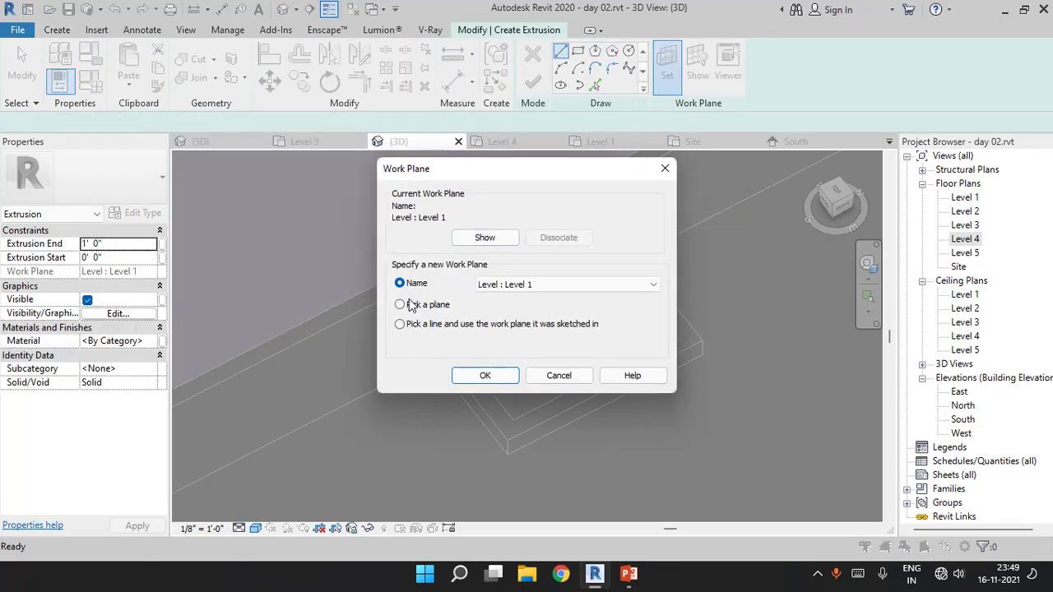
pyautogui.click(475, 372)
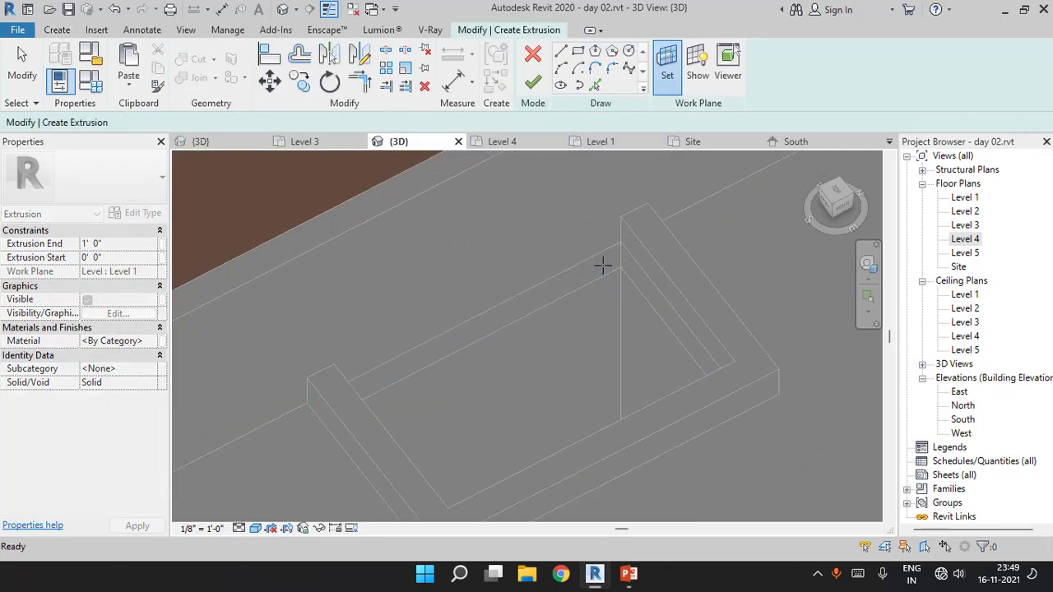
pyautogui.click(602, 265)
# Sketch a louver rectangle at the opening wall's corner and set its edge length
pyautogui.click(578, 51)
pyautogui.scroll(3, 646, 210)
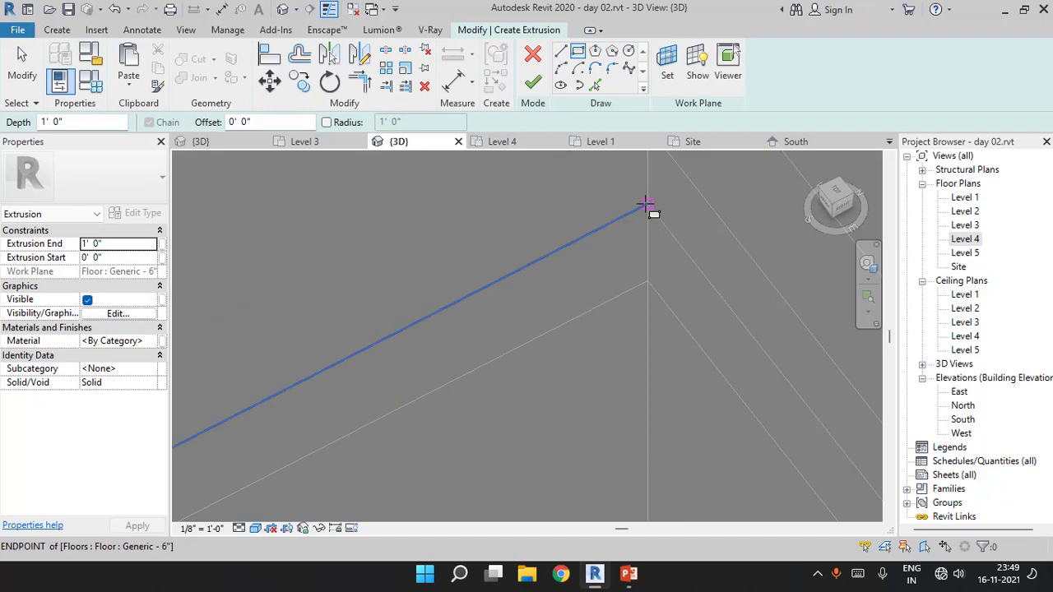
pyautogui.click(646, 205)
pyautogui.click(594, 259)
pyautogui.press('Escape')
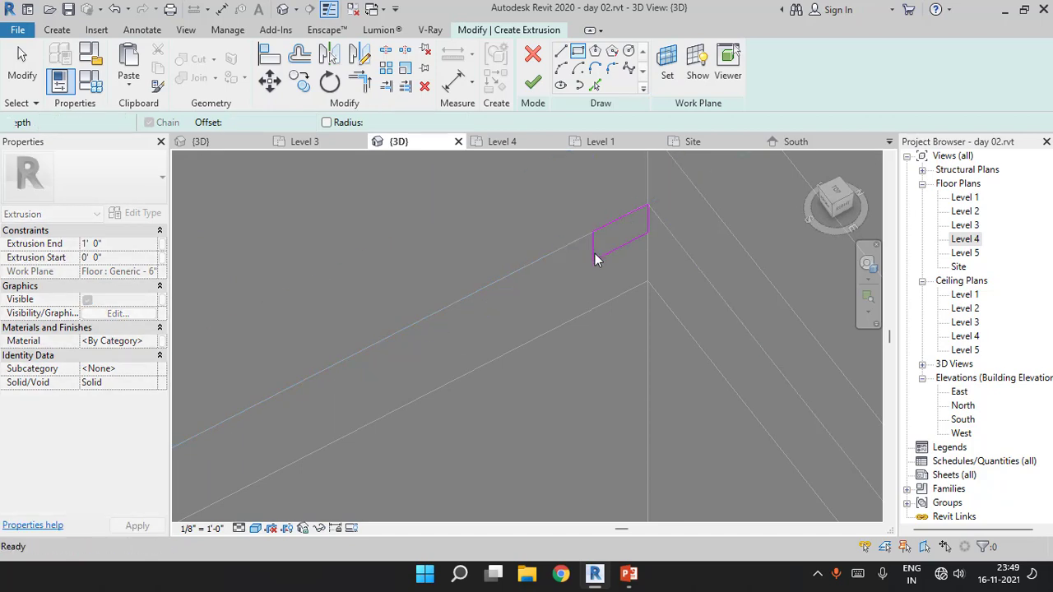
pyautogui.click(594, 251)
pyautogui.click(616, 192)
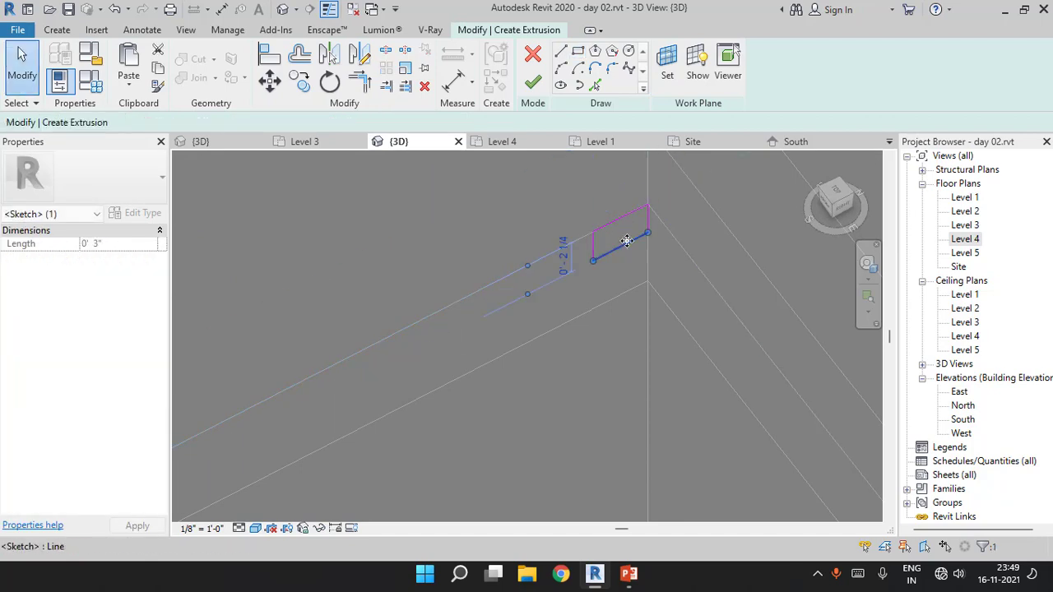
pyautogui.write('1')
pyautogui.press('Return')
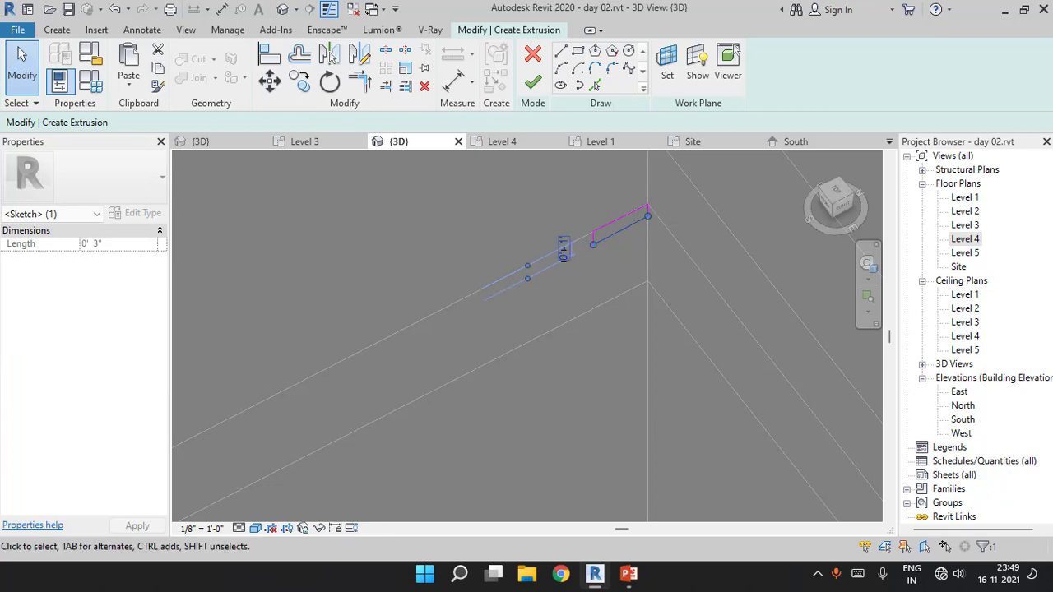
pyautogui.press('Escape')
# Copy the louver rectangle repeatedly at regular spacing along the opening edge
pyautogui.click(299, 82)
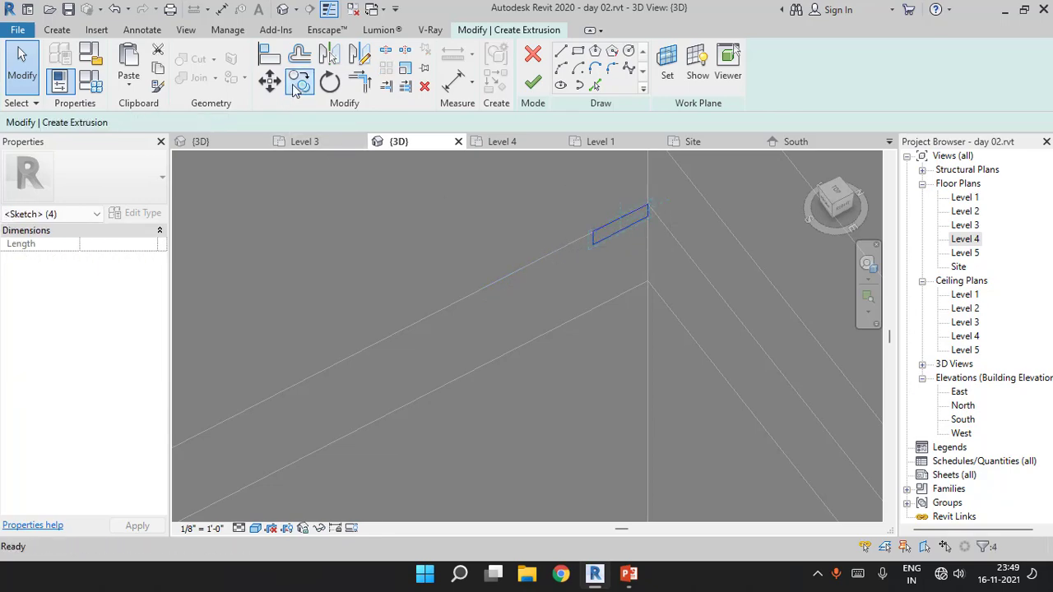
pyautogui.click(647, 208)
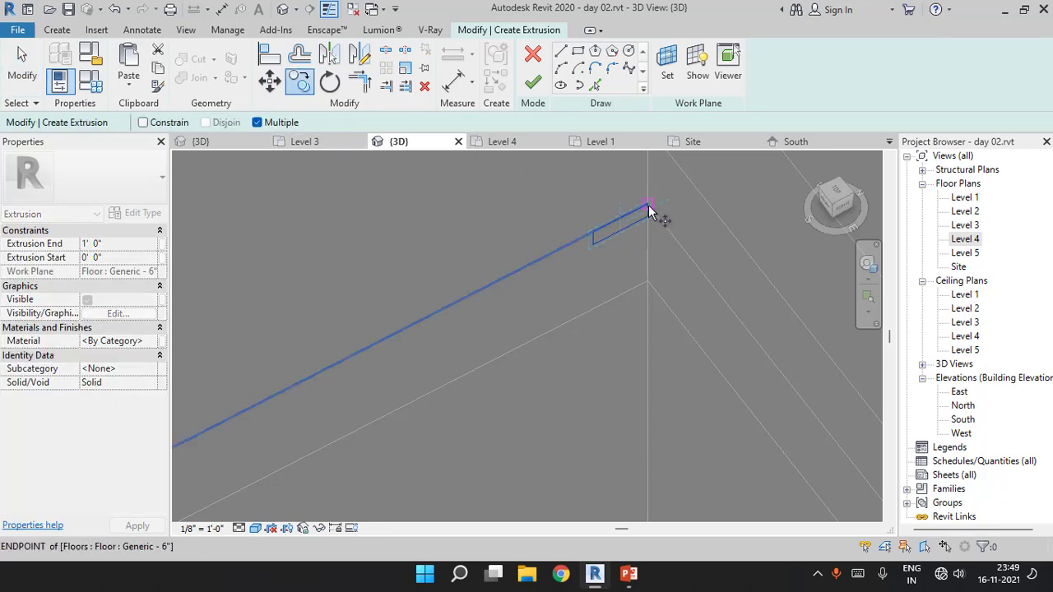
pyautogui.click(575, 242)
pyautogui.press('Escape')
pyautogui.press('Escape')
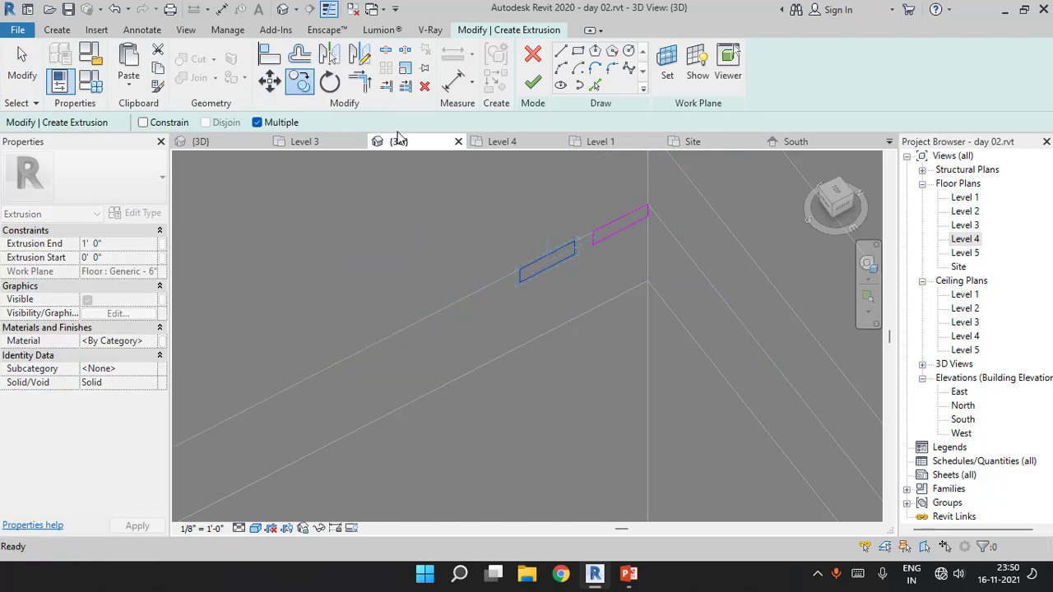
pyautogui.click(519, 278)
pyautogui.click(447, 308)
pyautogui.click(526, 272)
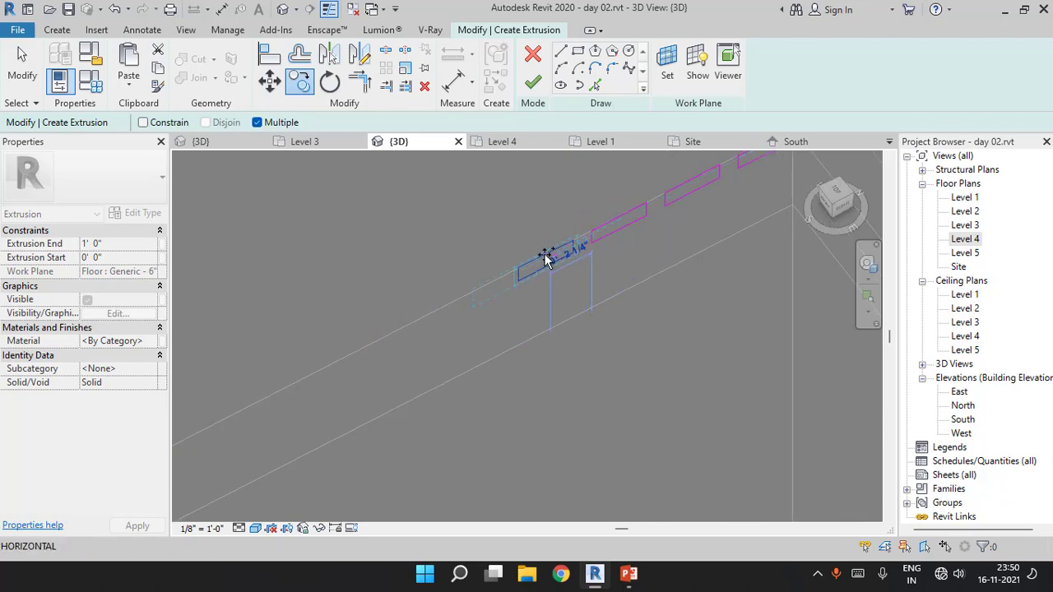
pyautogui.moveTo(519, 278); pyautogui.dragTo(552, 251, button='middle')
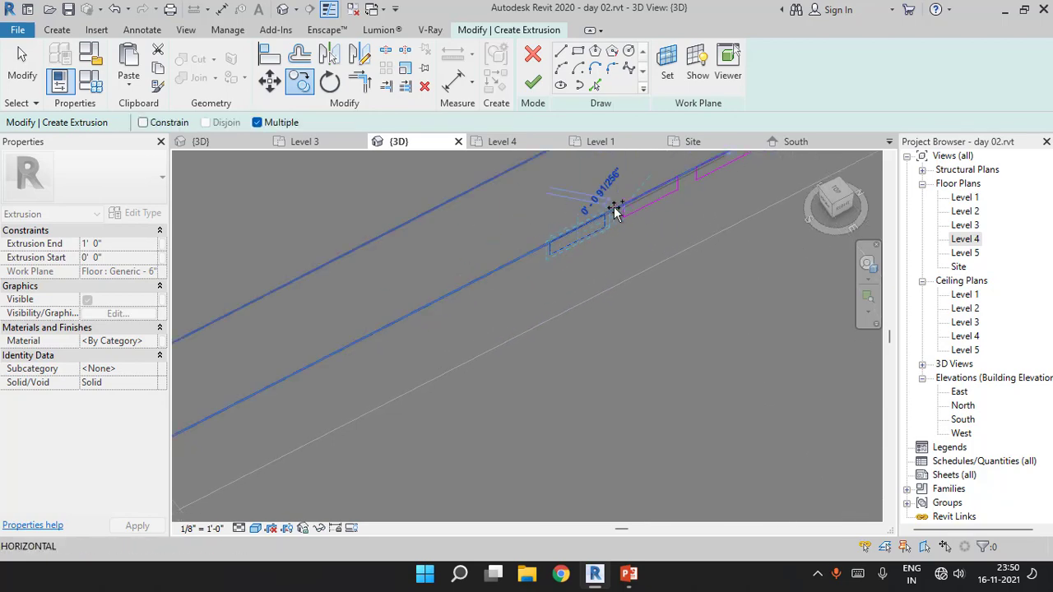
pyautogui.press('Escape')
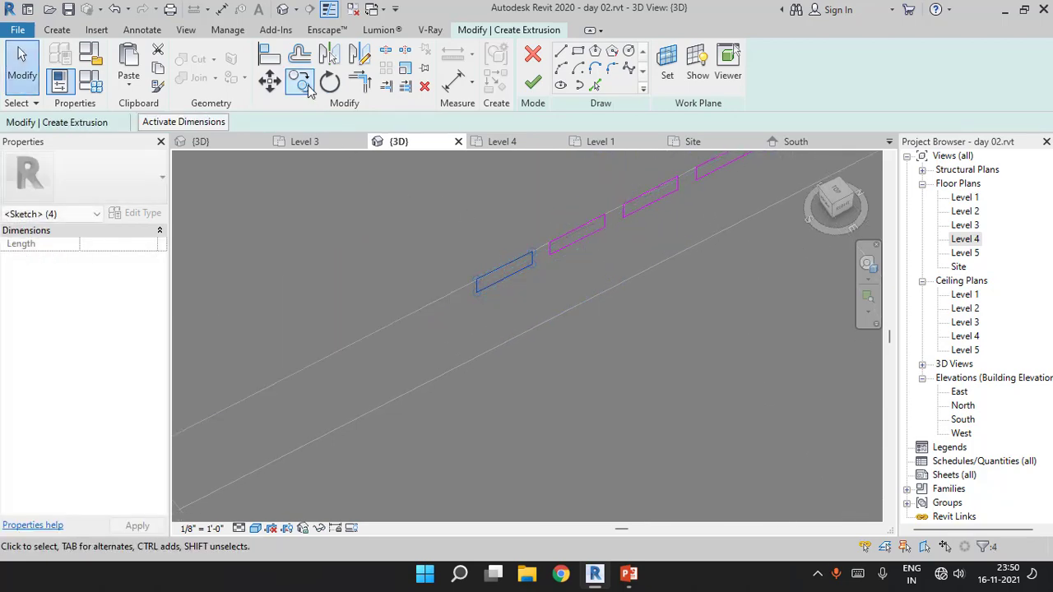
# Start another copy run from a rectangle corner toward the opening's far end
pyautogui.click(310, 89)
pyautogui.click(605, 221)
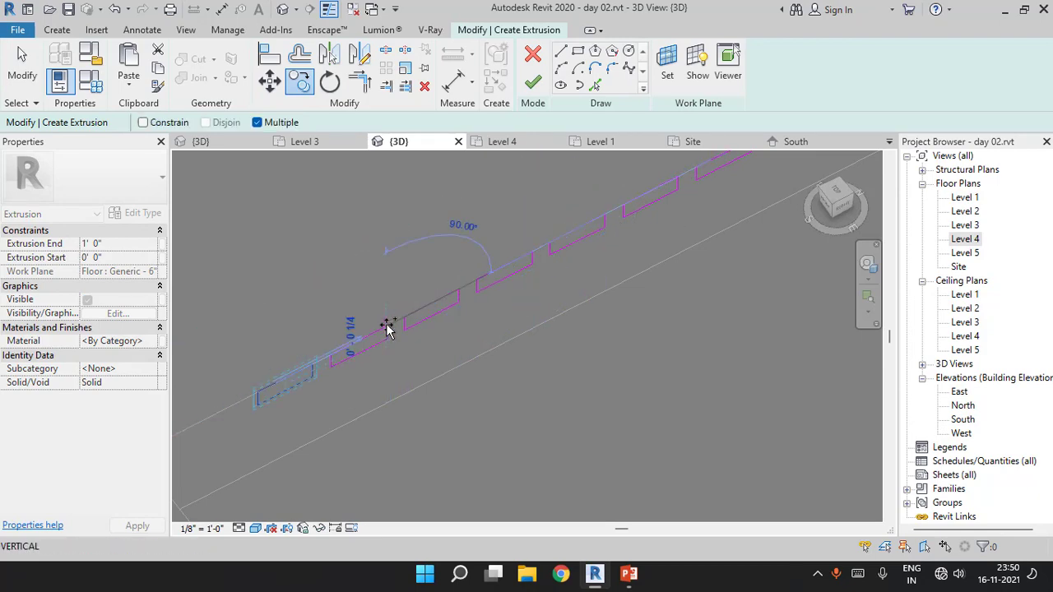
pyautogui.moveTo(388, 326); pyautogui.dragTo(651, 233, button='middle')
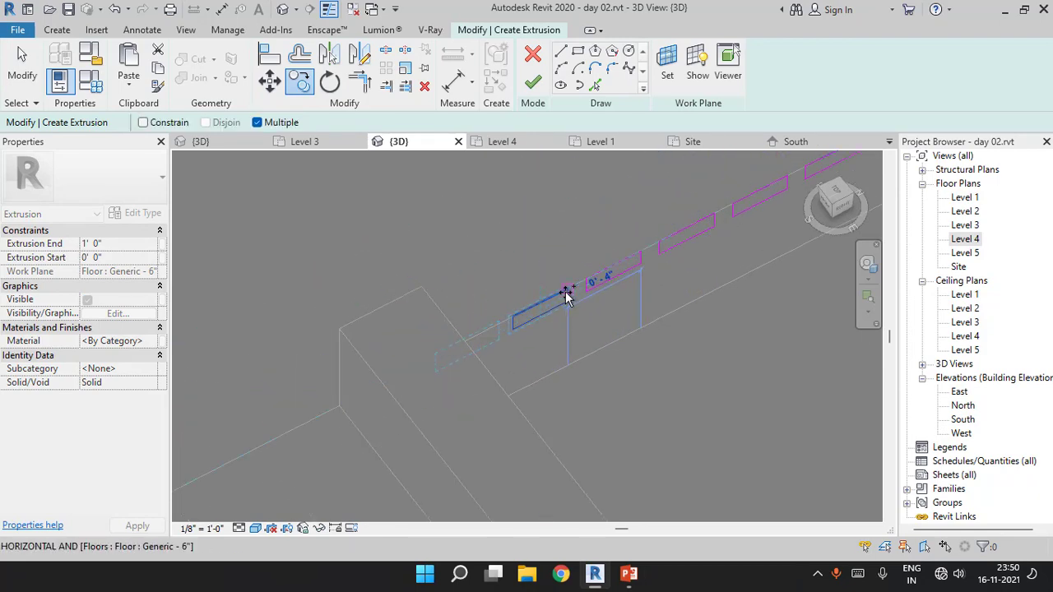
pyautogui.keyDown('shift'); pyautogui.moveTo(567, 292); pyautogui.dragTo(539, 314, button='middle'); pyautogui.keyUp('shift')
# Place the last louver copy and finish the sketch into 2' 6"-deep slats
pyautogui.click(531, 206)
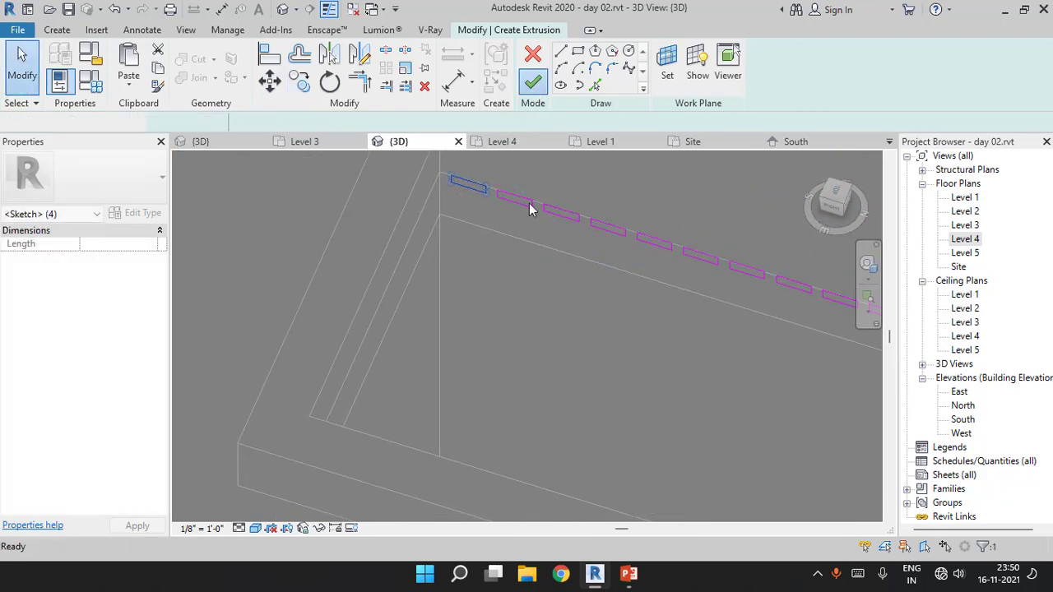
pyautogui.click(533, 83)
pyautogui.keyDown('shift'); pyautogui.moveTo(697, 276); pyautogui.dragTo(575, 306, button='middle'); pyautogui.keyUp('shift')
# Inspect the extruded slats over the roof opening and finish the in-place model
pyautogui.click(575, 311)
pyautogui.moveTo(588, 313); pyautogui.dragTo(497, 337)
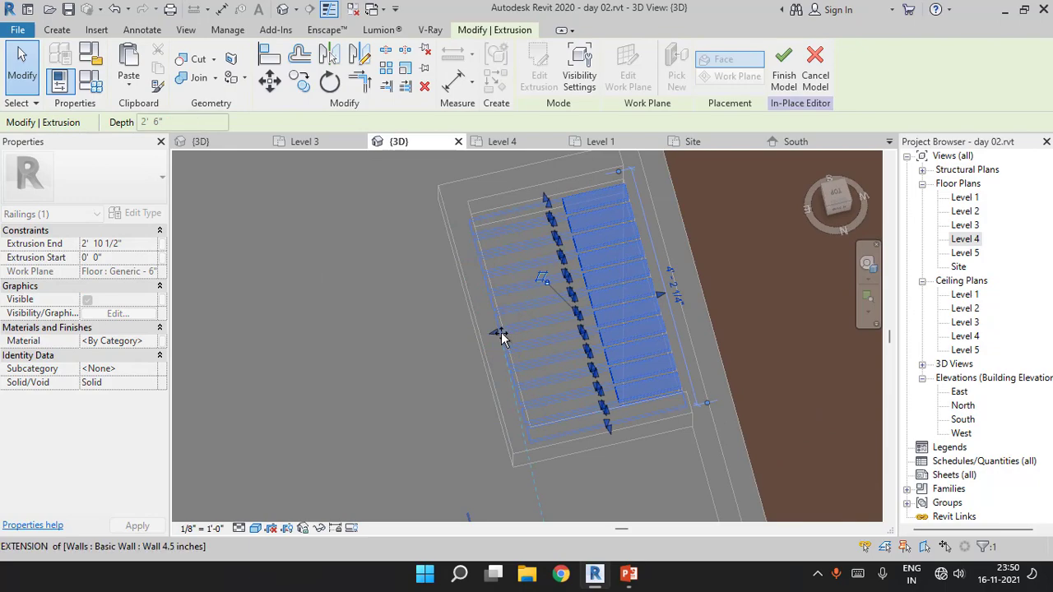
pyautogui.moveTo(502, 338)
pyautogui.keyDown('shift'); pyautogui.mouseDown(button='middle')
pyautogui.moveTo(548, 340)
pyautogui.moveTo(486, 313)
pyautogui.moveTo(491, 345)
pyautogui.moveTo(782, 227)
pyautogui.moveTo(573, 281)
pyautogui.moveTo(595, 259)
pyautogui.mouseUp(button='middle'); pyautogui.keyUp('shift')
pyautogui.scroll(-5, 572, 281)
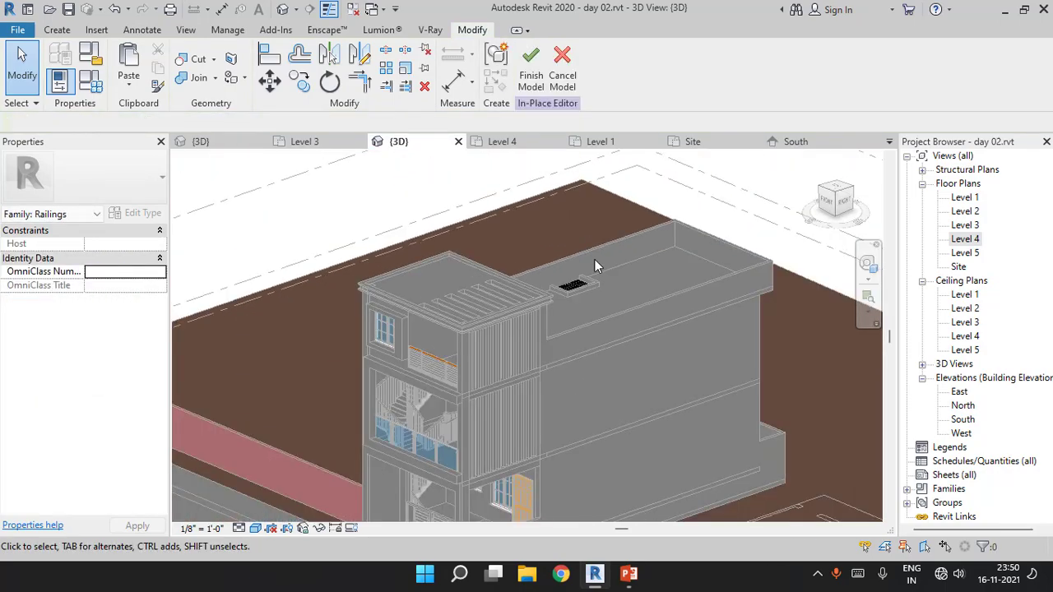
pyautogui.click(530, 66)
pyautogui.scroll(-5, 493, 346)
pyautogui.moveTo(493, 346)
pyautogui.keyDown('shift'); pyautogui.mouseDown(button='middle')
pyautogui.moveTo(484, 377)
pyautogui.moveTo(640, 375)
pyautogui.moveTo(595, 314)
pyautogui.mouseUp(button='middle'); pyautogui.keyUp('shift')
pyautogui.scroll(4, 484, 377)
pyautogui.scroll(2, 550, 379)
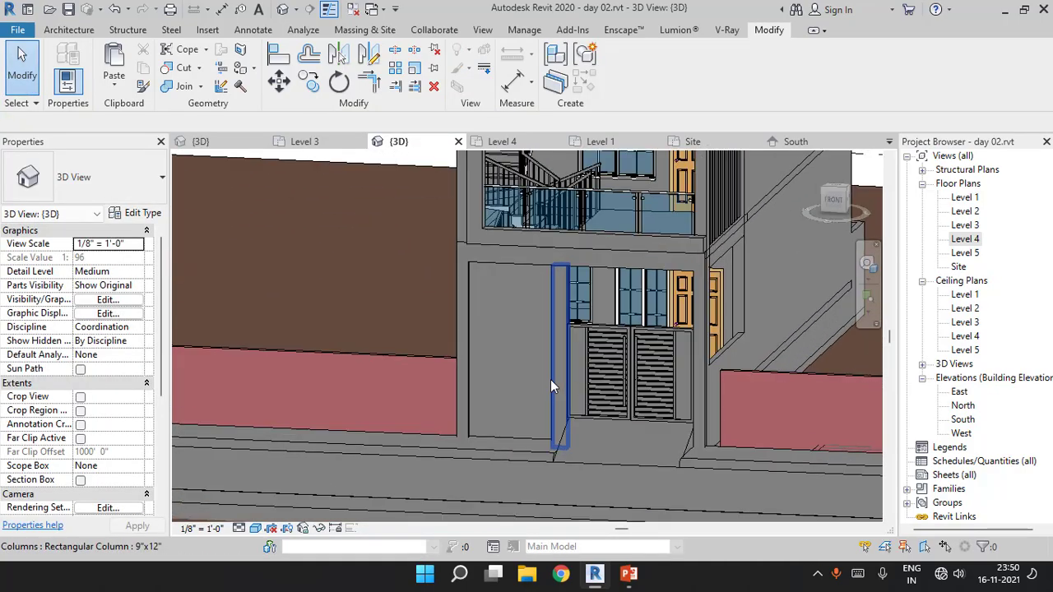
pyautogui.click(834, 199)
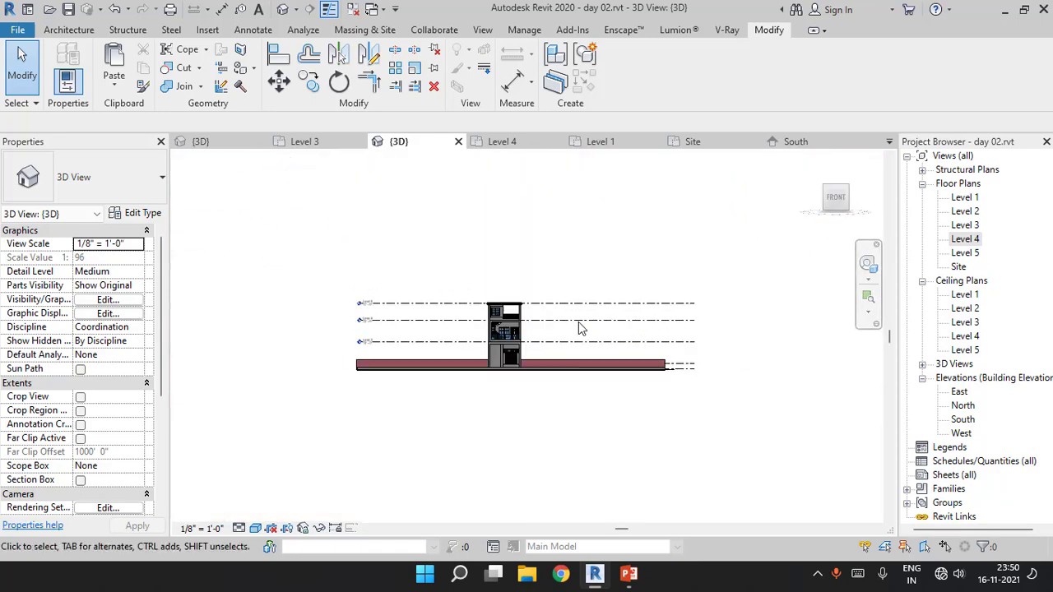
pyautogui.scroll(5, 444, 367)
pyautogui.moveTo(443, 368)
pyautogui.mouseDown(button='middle')
pyautogui.moveTo(555, 353)
pyautogui.moveTo(581, 365)
pyautogui.mouseUp(button='middle')
pyautogui.scroll(3, 569, 286)
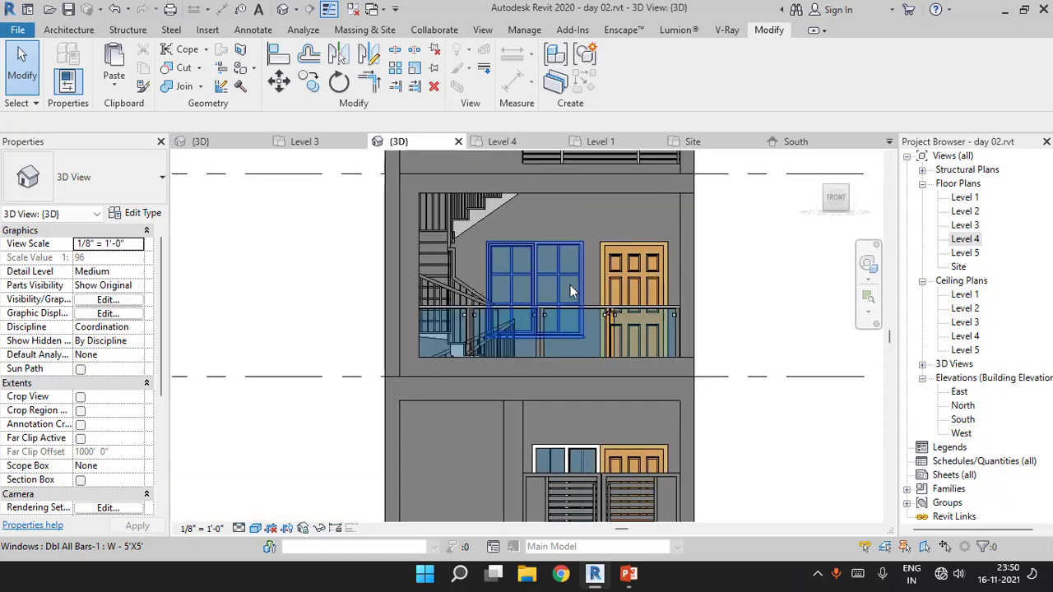
pyautogui.scroll(-2, 581, 304)
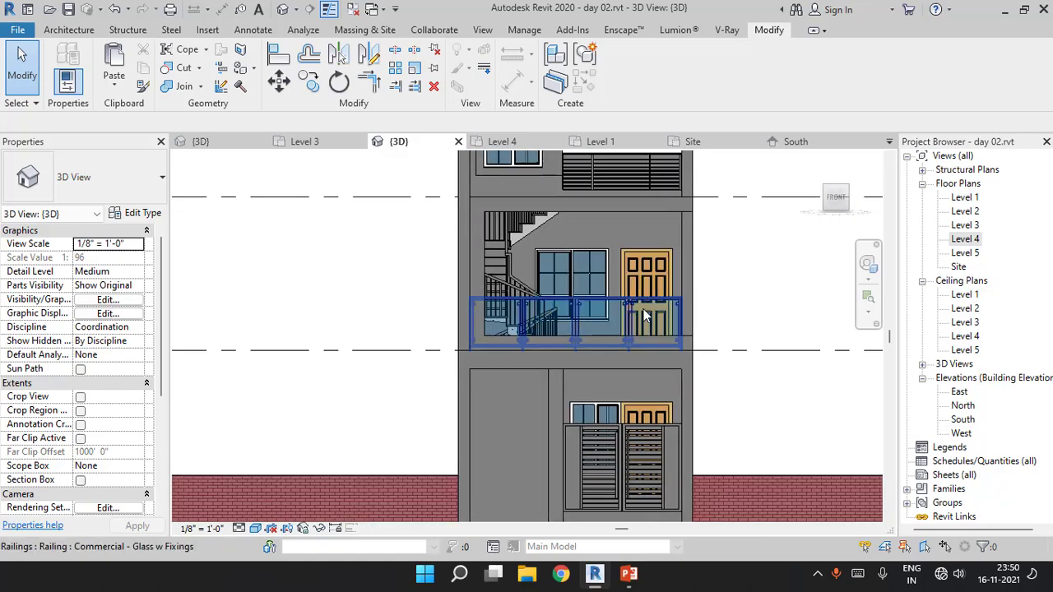
pyautogui.moveTo(645, 315); pyautogui.dragTo(652, 285, button='middle')
pyautogui.scroll(1, 626, 387)
pyautogui.moveTo(626, 386); pyautogui.dragTo(573, 362, button='middle')
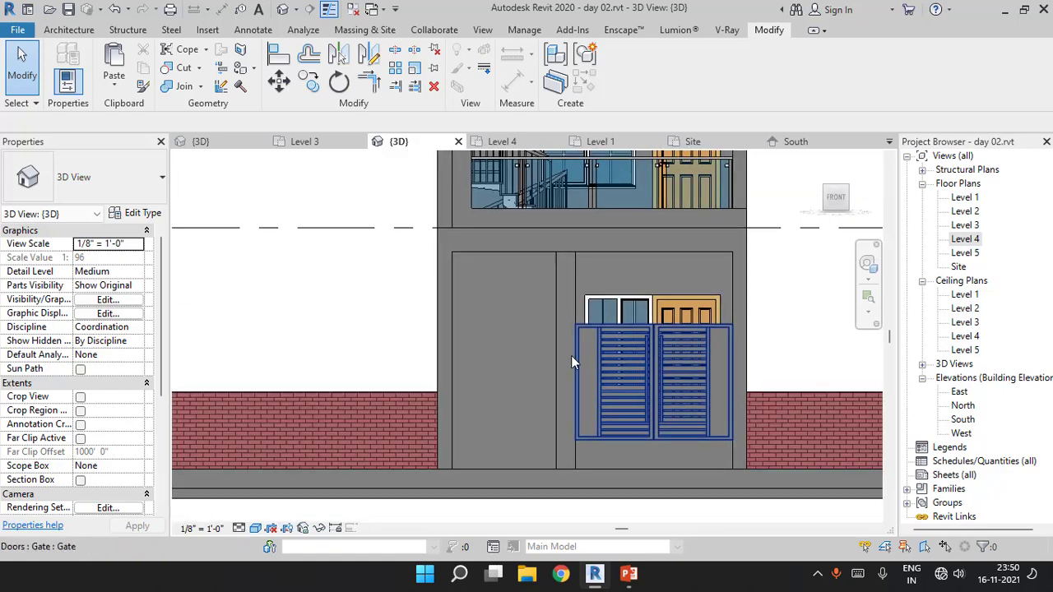
pyautogui.scroll(-2, 574, 362)
pyautogui.scroll(-3, 584, 352)
pyautogui.moveTo(729, 390)
pyautogui.keyDown('shift'); pyautogui.mouseDown(button='middle')
pyautogui.moveTo(662, 364)
pyautogui.moveTo(449, 431)
pyautogui.moveTo(592, 382)
pyautogui.mouseUp(button='middle'); pyautogui.keyUp('shift')
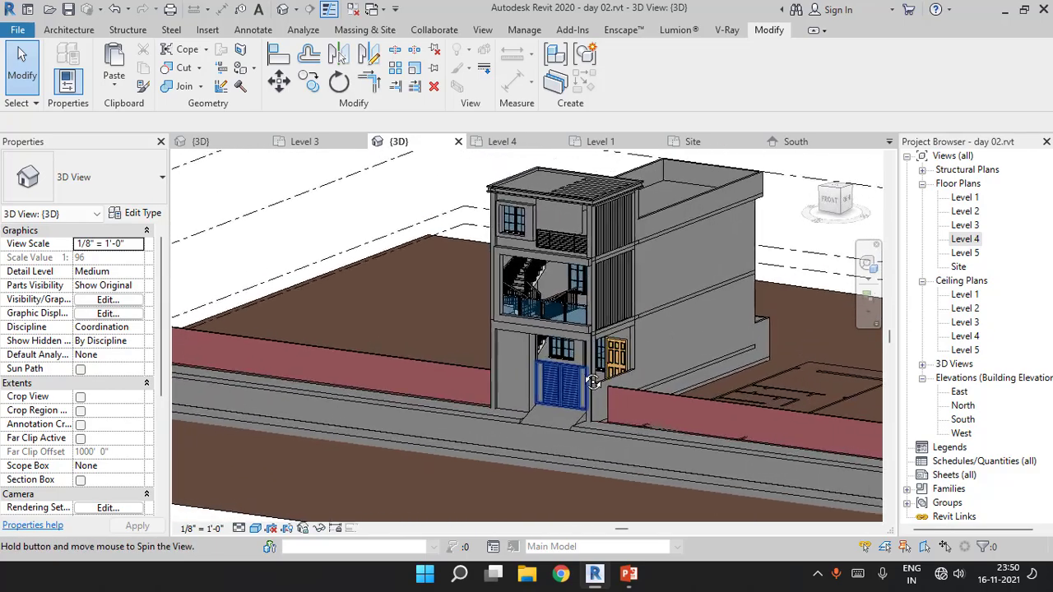
pyautogui.scroll(5, 527, 214)
pyautogui.scroll(1, 537, 206)
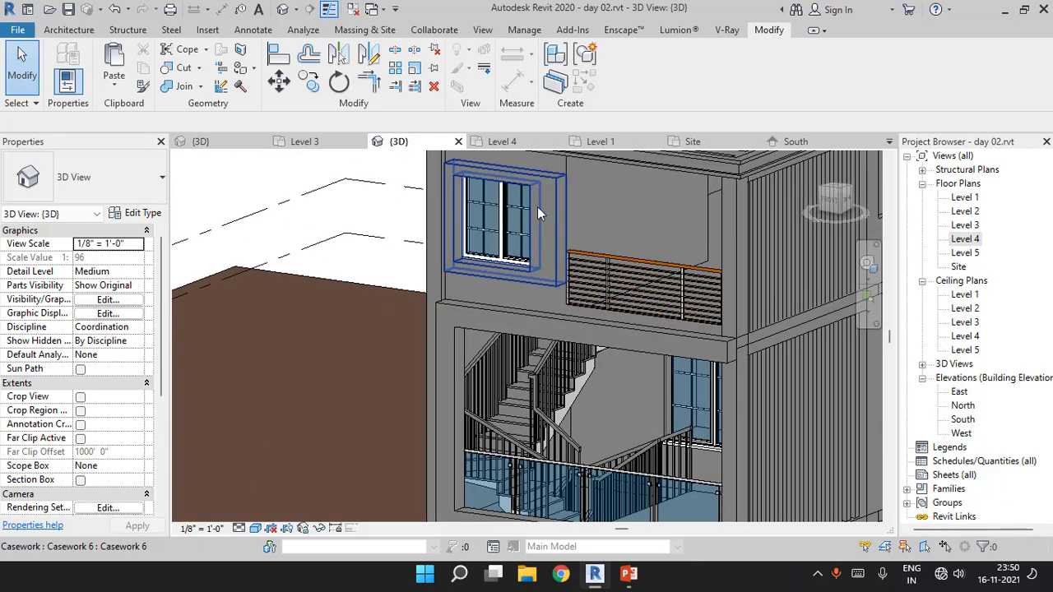
pyautogui.moveTo(553, 189); pyautogui.dragTo(583, 255)
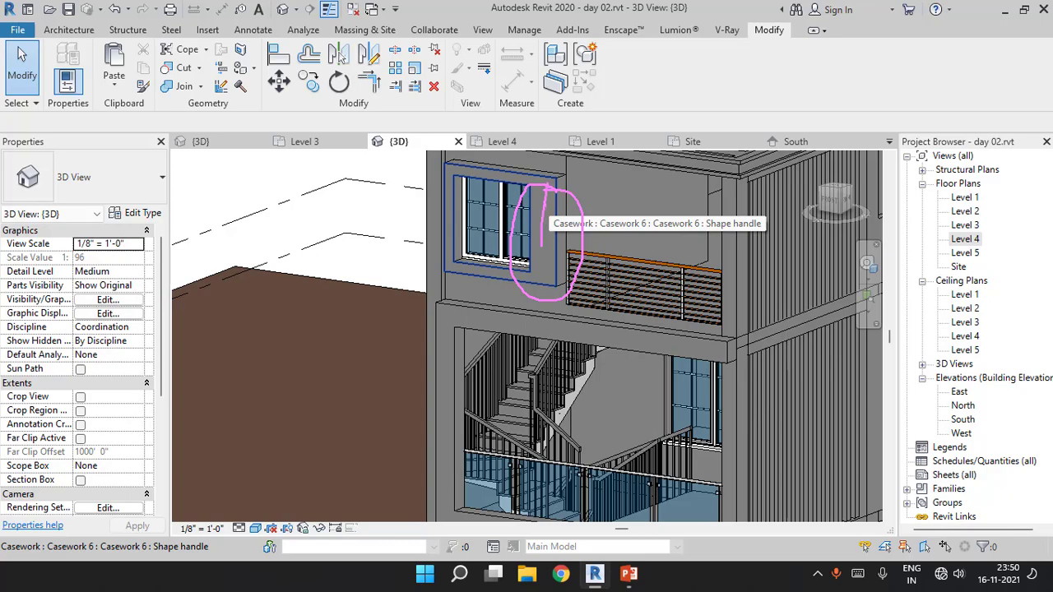
pyautogui.scroll(-3, 536, 251)
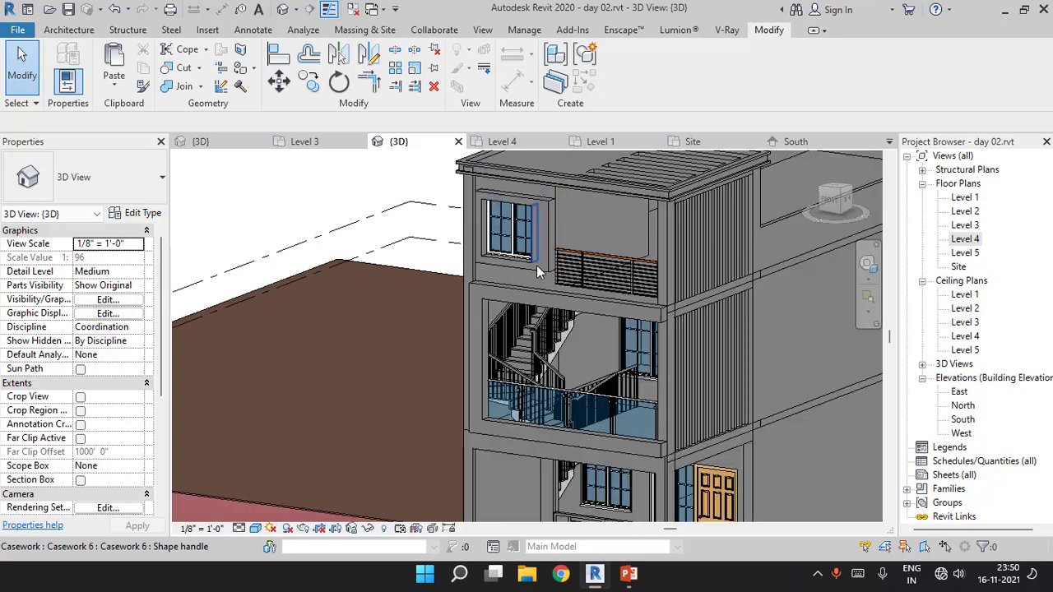
pyautogui.moveTo(536, 250)
pyautogui.keyDown('shift'); pyautogui.mouseDown(button='middle')
pyautogui.moveTo(552, 286)
pyautogui.moveTo(619, 309)
pyautogui.moveTo(588, 313)
pyautogui.mouseUp(button='middle'); pyautogui.keyUp('shift')
pyautogui.scroll(-3, 553, 285)
pyautogui.scroll(2, 579, 317)
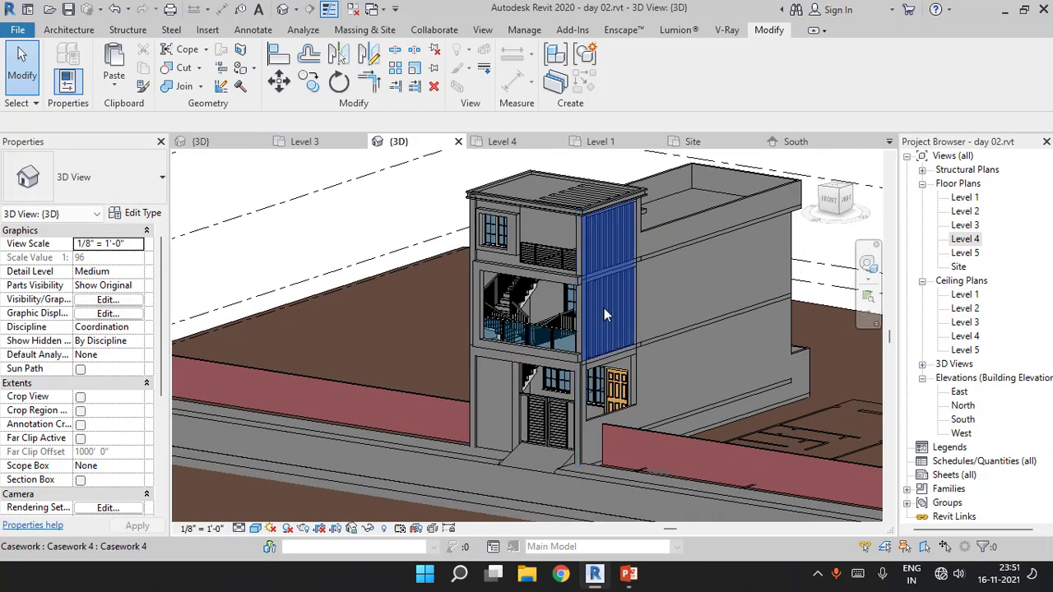
pyautogui.scroll(2, 511, 235)
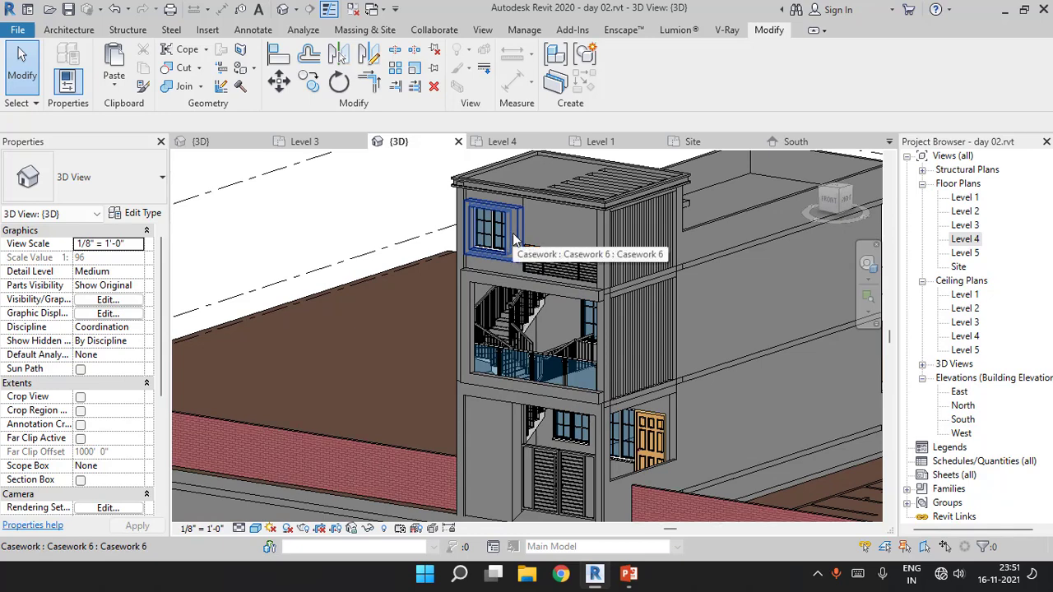
pyautogui.scroll(-2, 512, 233)
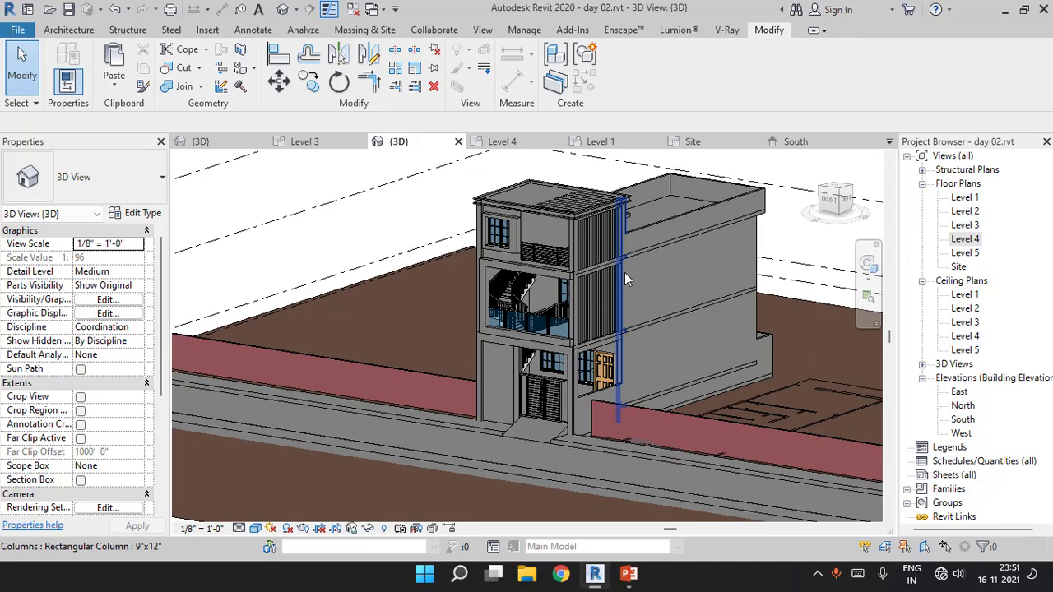
pyautogui.keyDown('shift'); pyautogui.moveTo(624, 272); pyautogui.dragTo(692, 322, button='middle'); pyautogui.keyUp('shift')
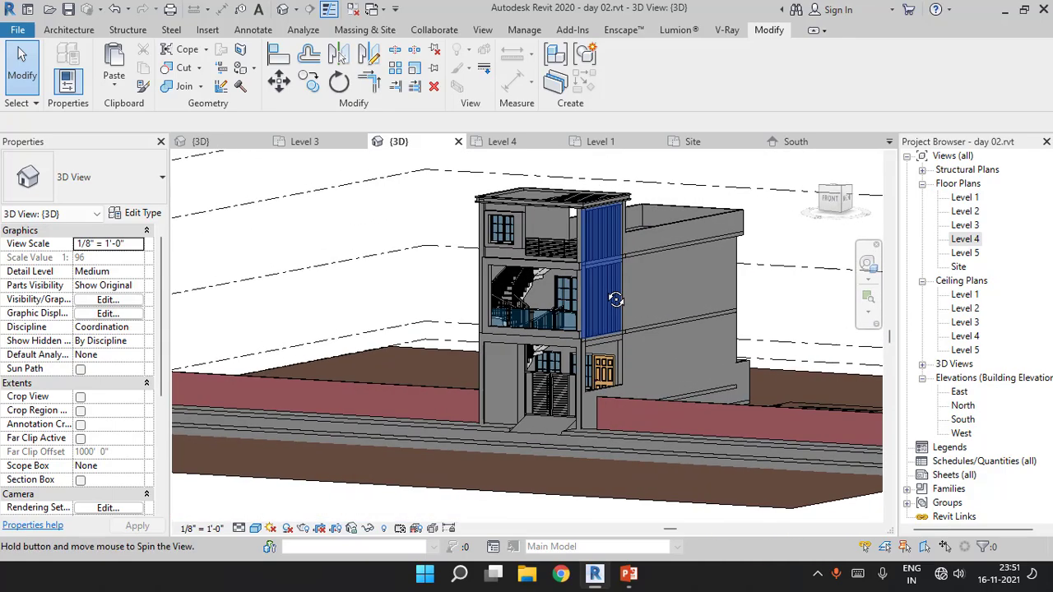